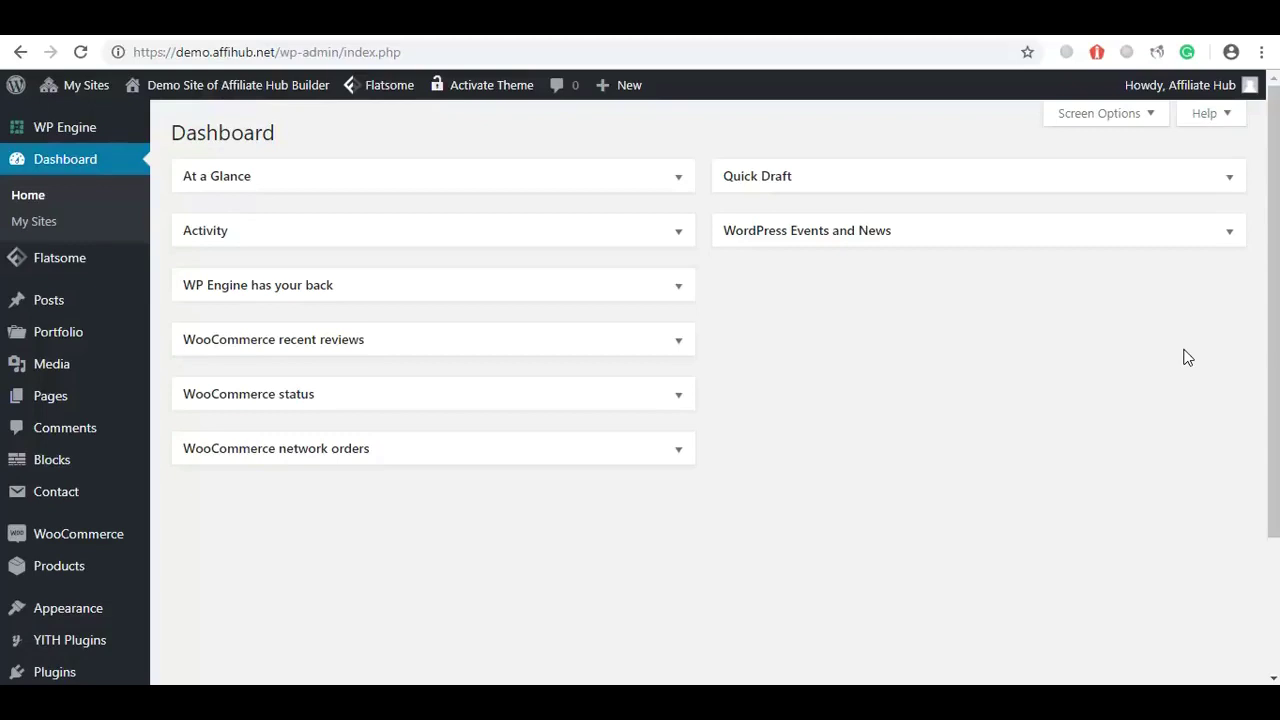
Open the Affiliate Hub API settings and look through the marketplace fields in the Deeplink Settings.
{"action": "left_click_drag", "start_coordinate": [1277, 311], "coordinate": [1238, 449]}
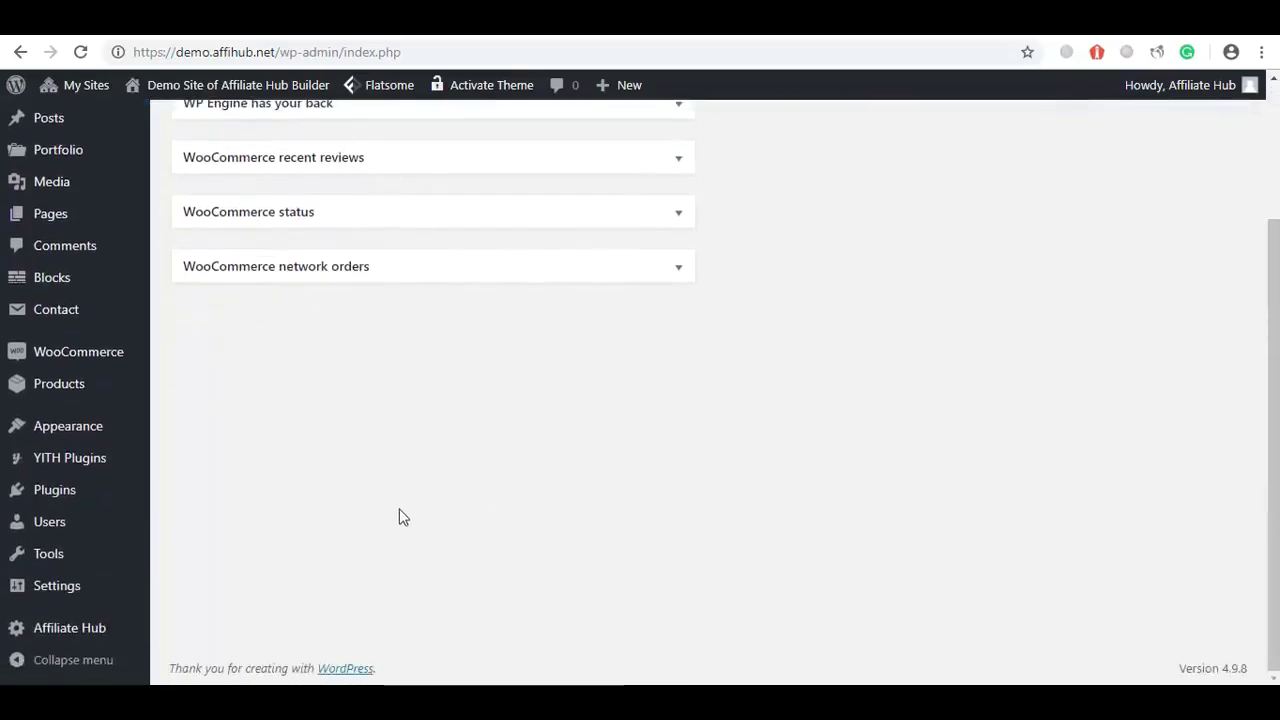
{"action": "mouse_move", "coordinate": [62, 632]}
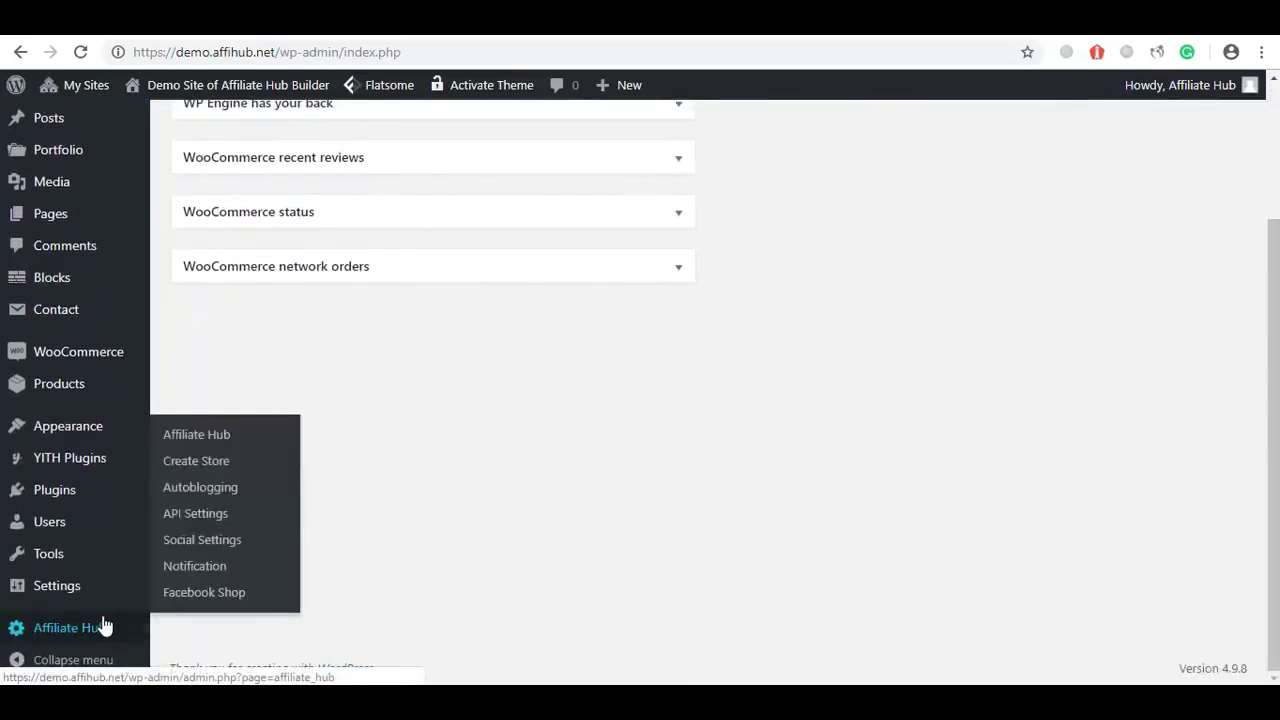
{"action": "left_click", "coordinate": [191, 515]}
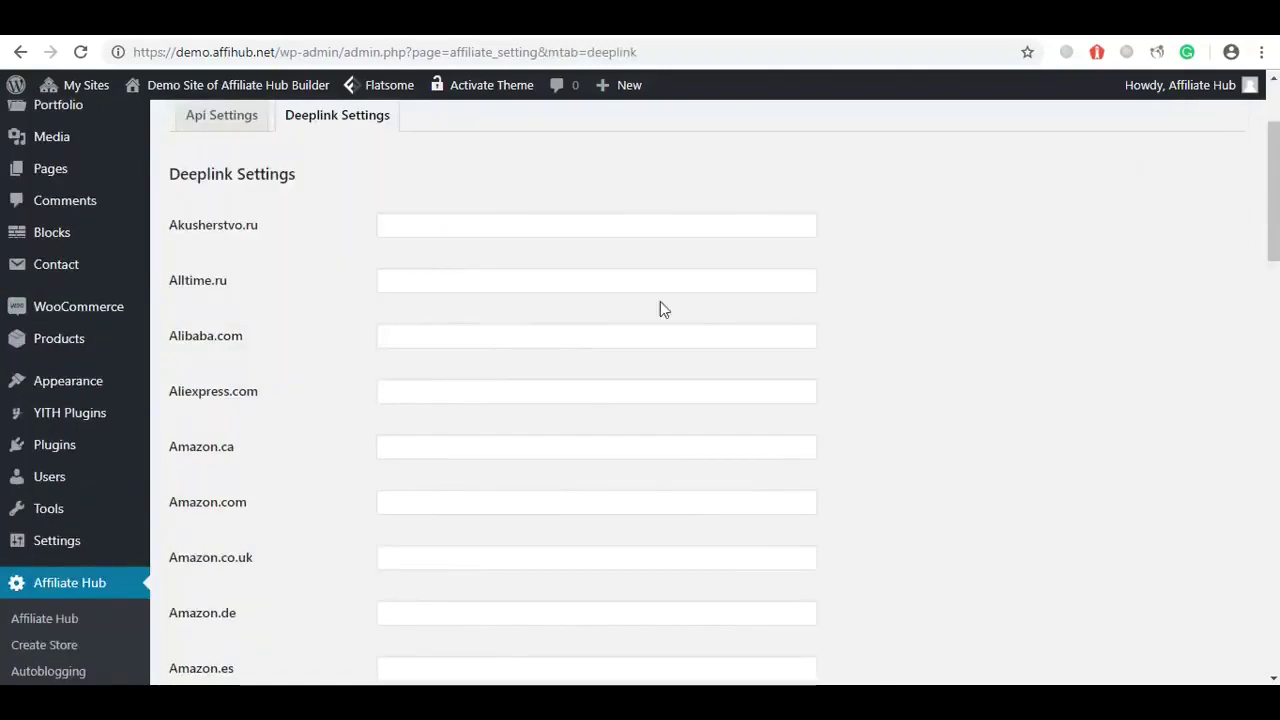
{"action": "left_click_drag", "start_coordinate": [1275, 184], "coordinate": [1276, 278]}
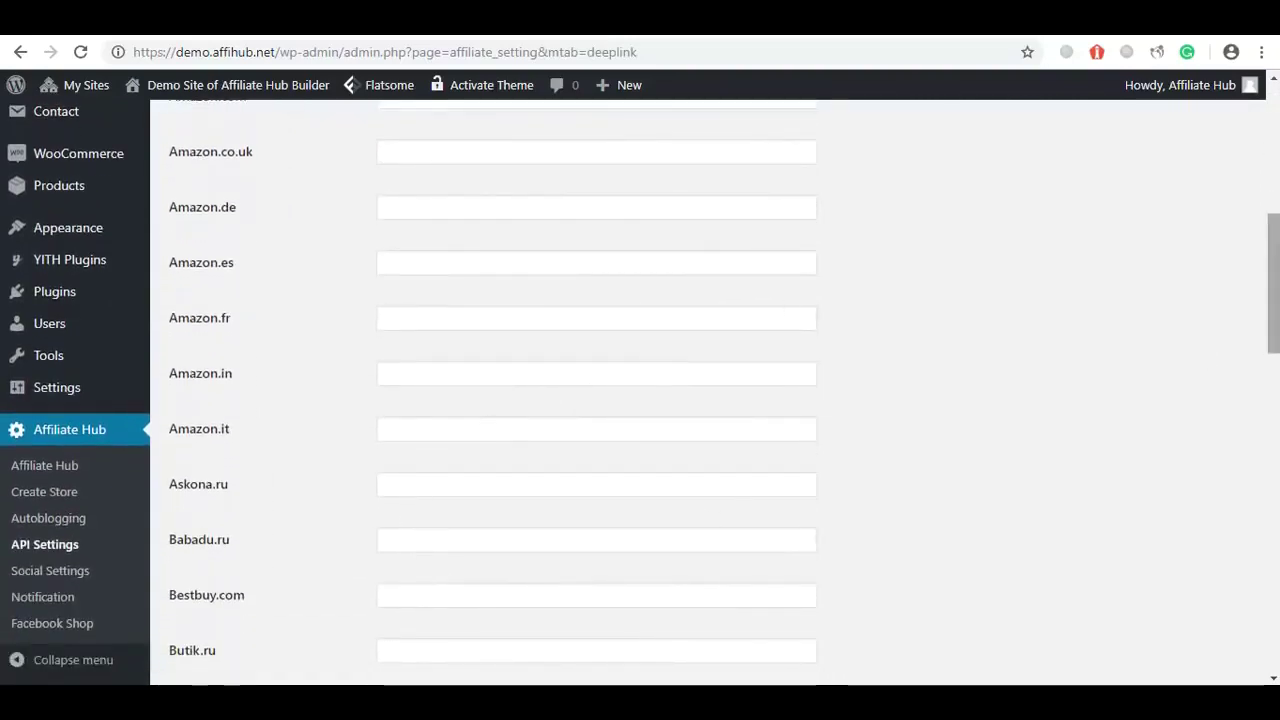
{"action": "left_click_drag", "start_coordinate": [1276, 326], "coordinate": [1277, 449]}
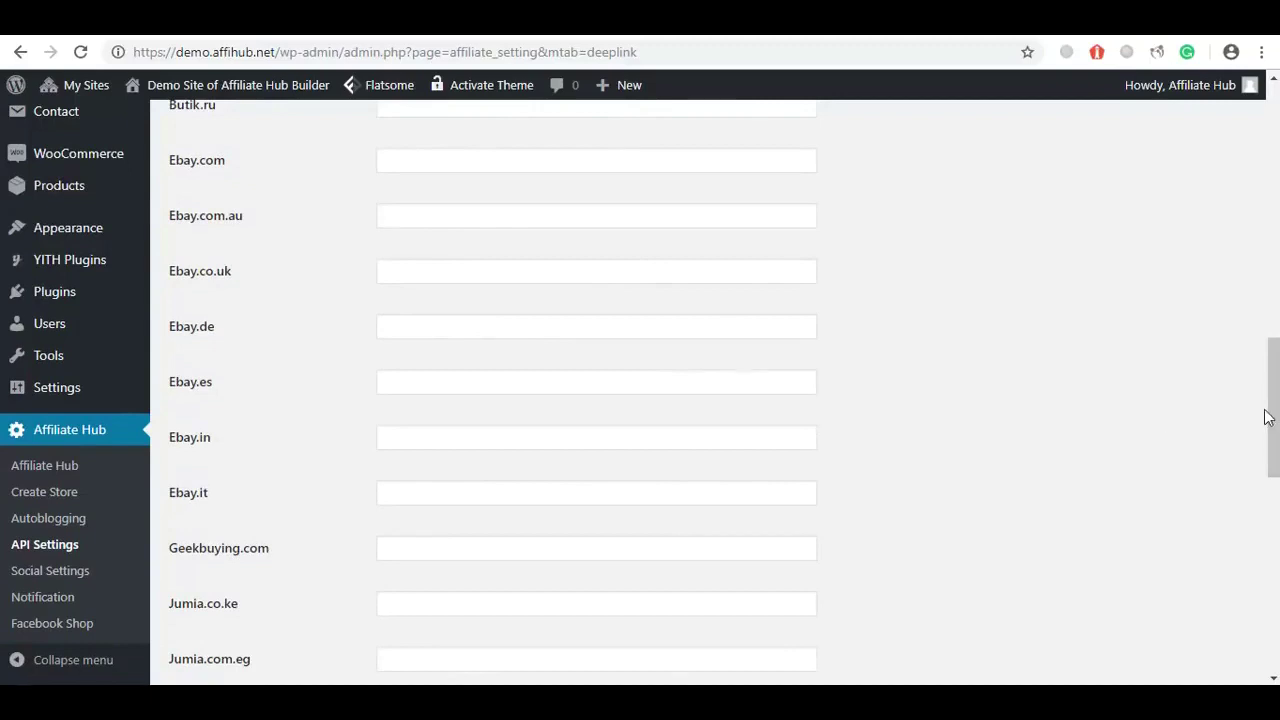
{"action": "left_click_drag", "start_coordinate": [1277, 418], "coordinate": [1277, 377]}
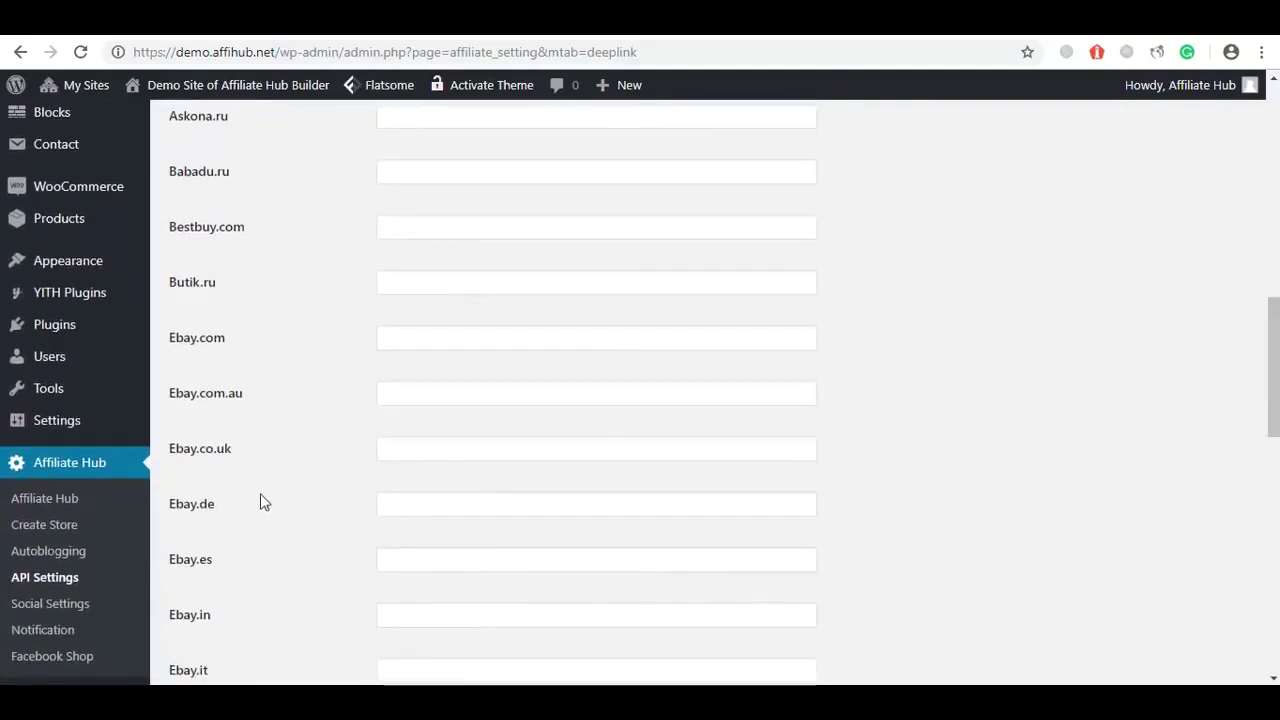
Start a new store in Create Store with the data option Api and the name "test".
{"action": "left_click", "coordinate": [31, 529]}
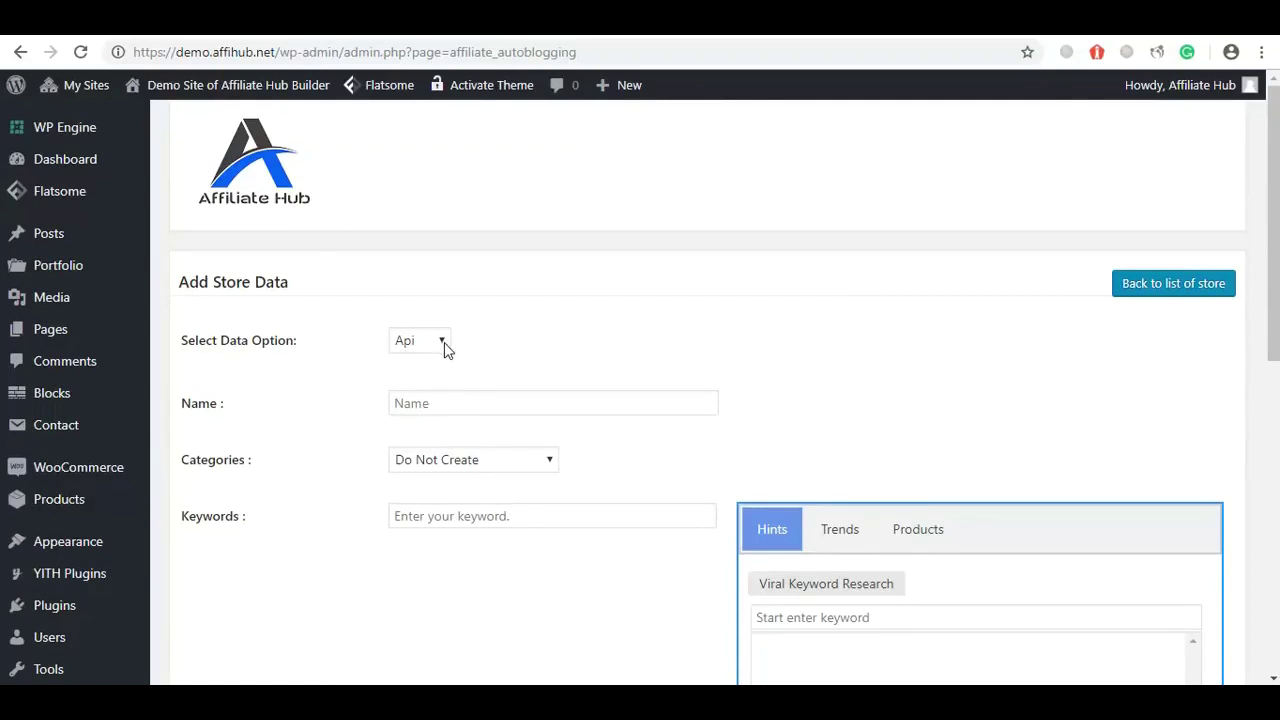
{"action": "left_click", "coordinate": [445, 342]}
{"action": "left_click", "coordinate": [408, 366]}
{"action": "left_click", "coordinate": [424, 404]}
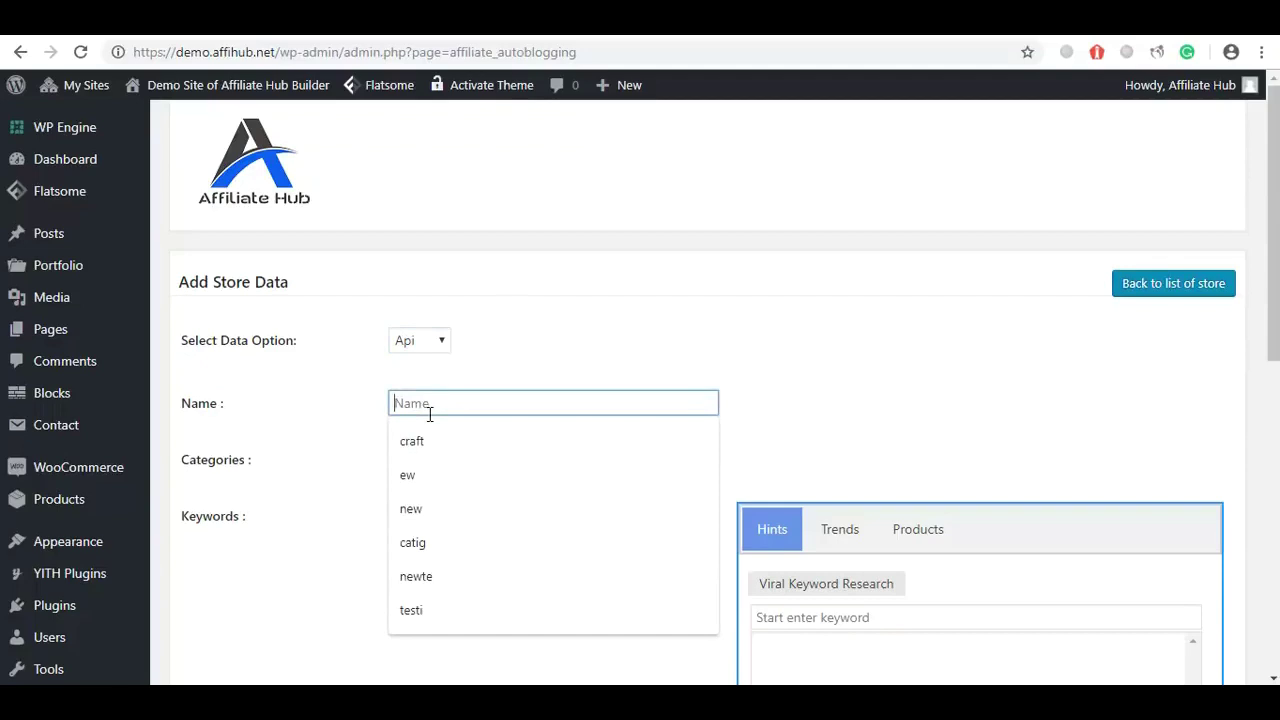
{"action": "type", "text": "test"}
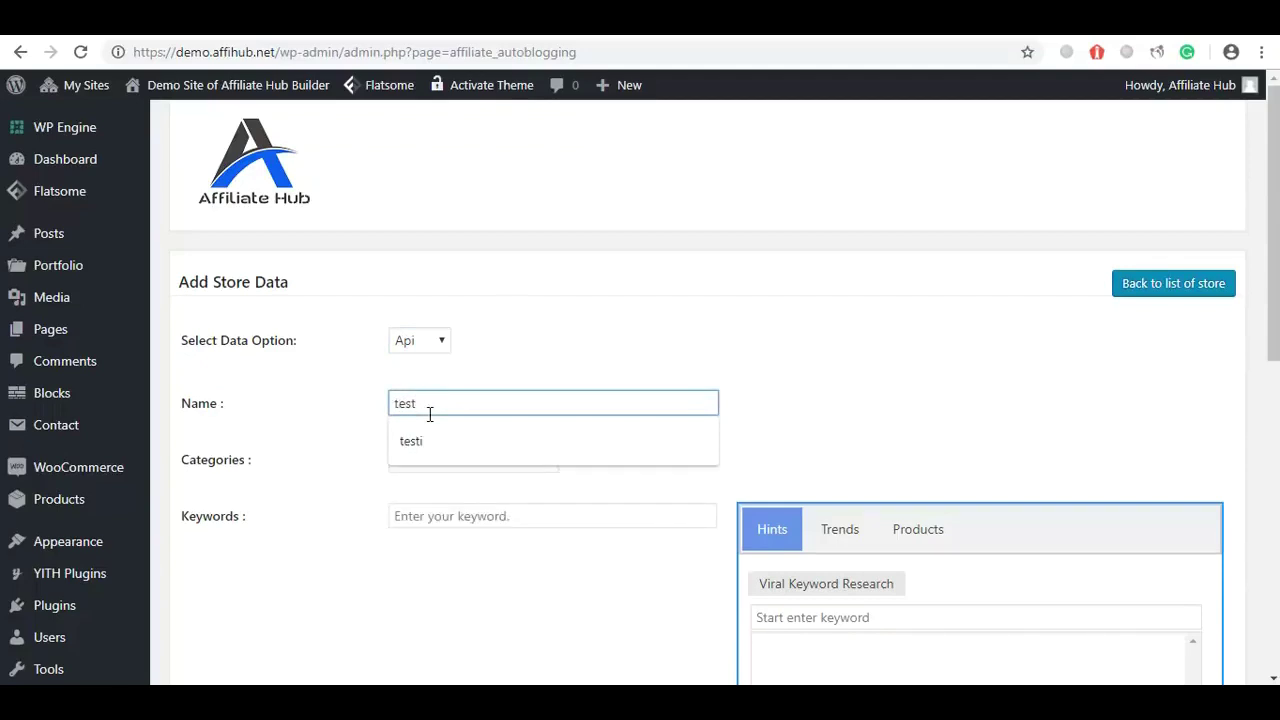
{"action": "left_click", "coordinate": [299, 436]}
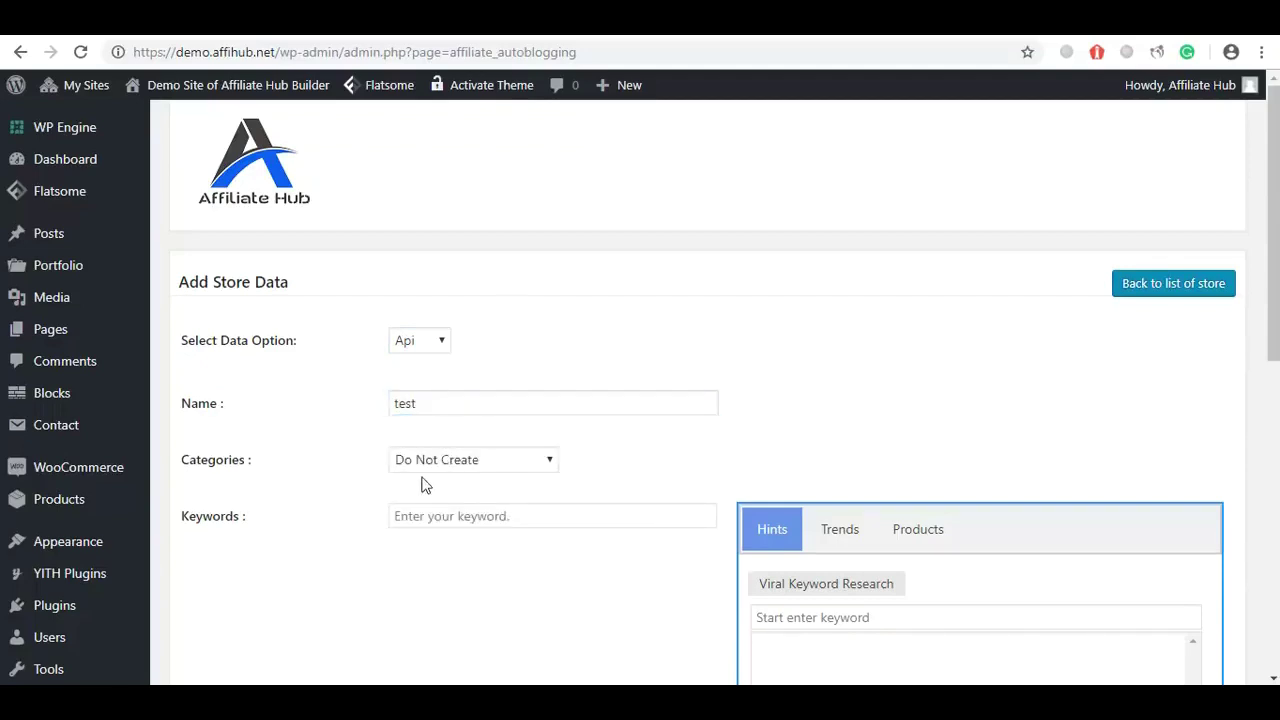
Assign the store to the Woocommerce Category "Bracelets".
{"action": "left_click", "coordinate": [548, 461]}
{"action": "left_click", "coordinate": [551, 497]}
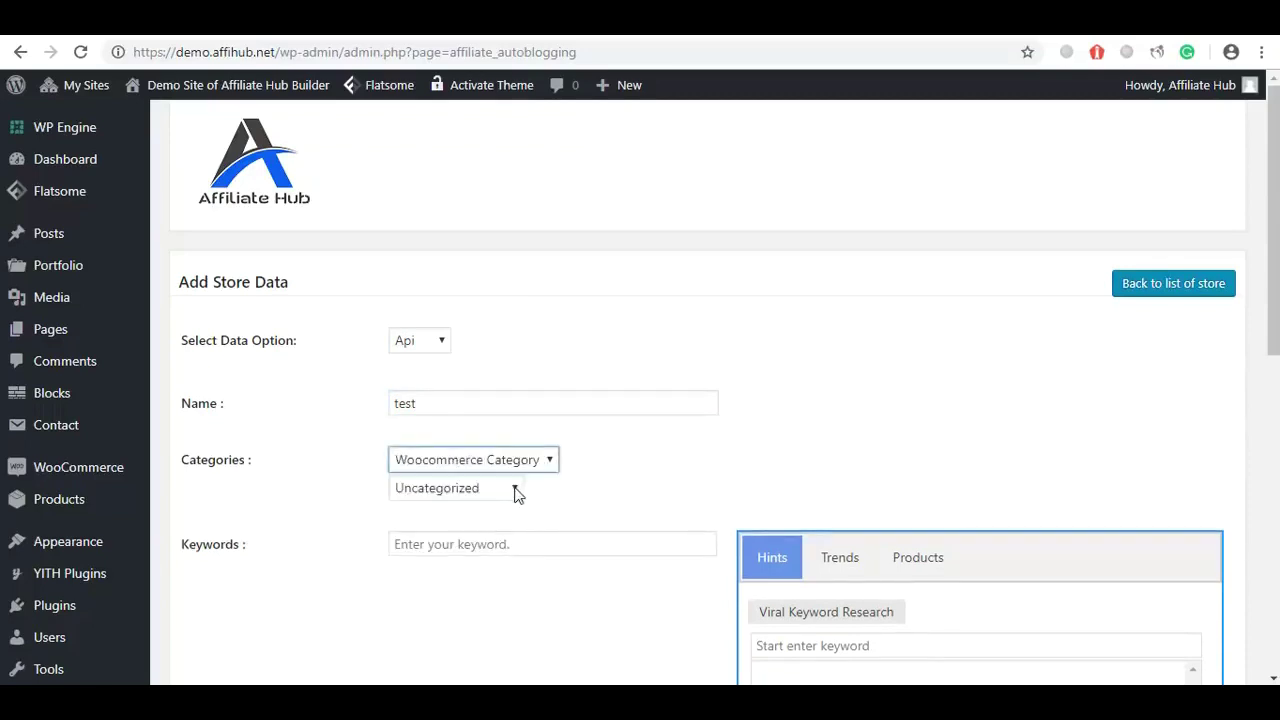
{"action": "left_click", "coordinate": [516, 490]}
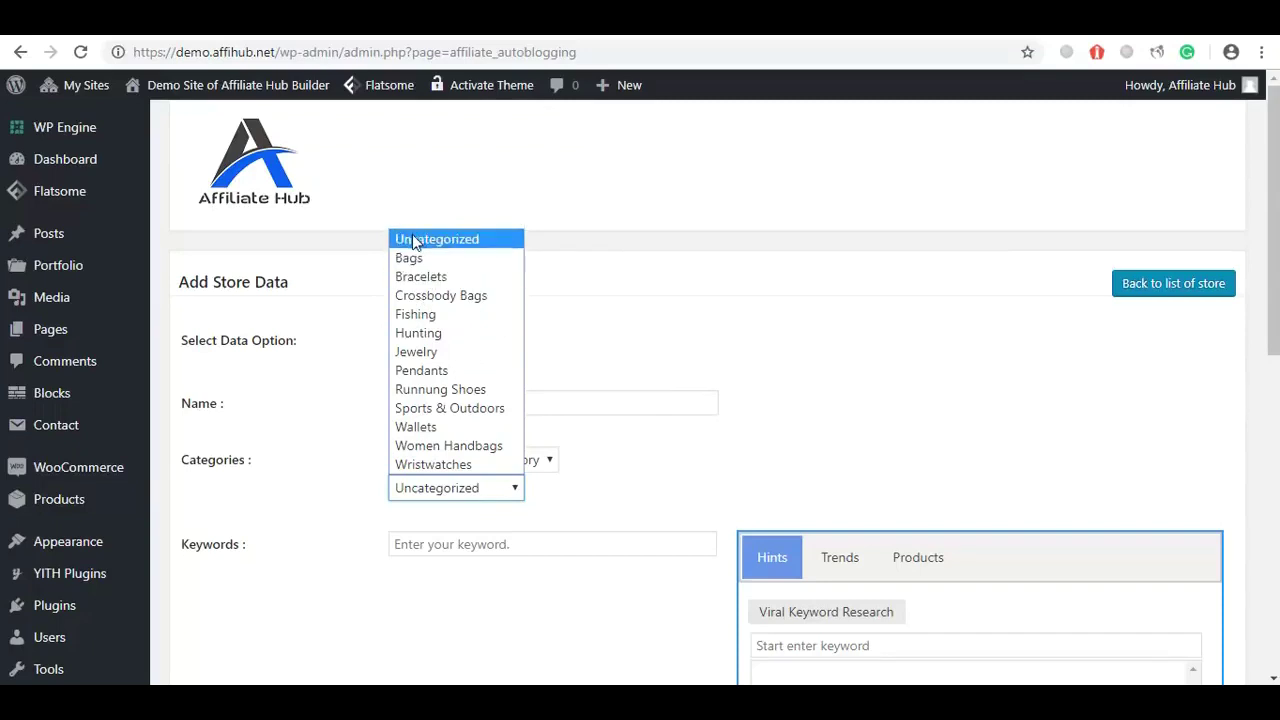
{"action": "left_click", "coordinate": [420, 279]}
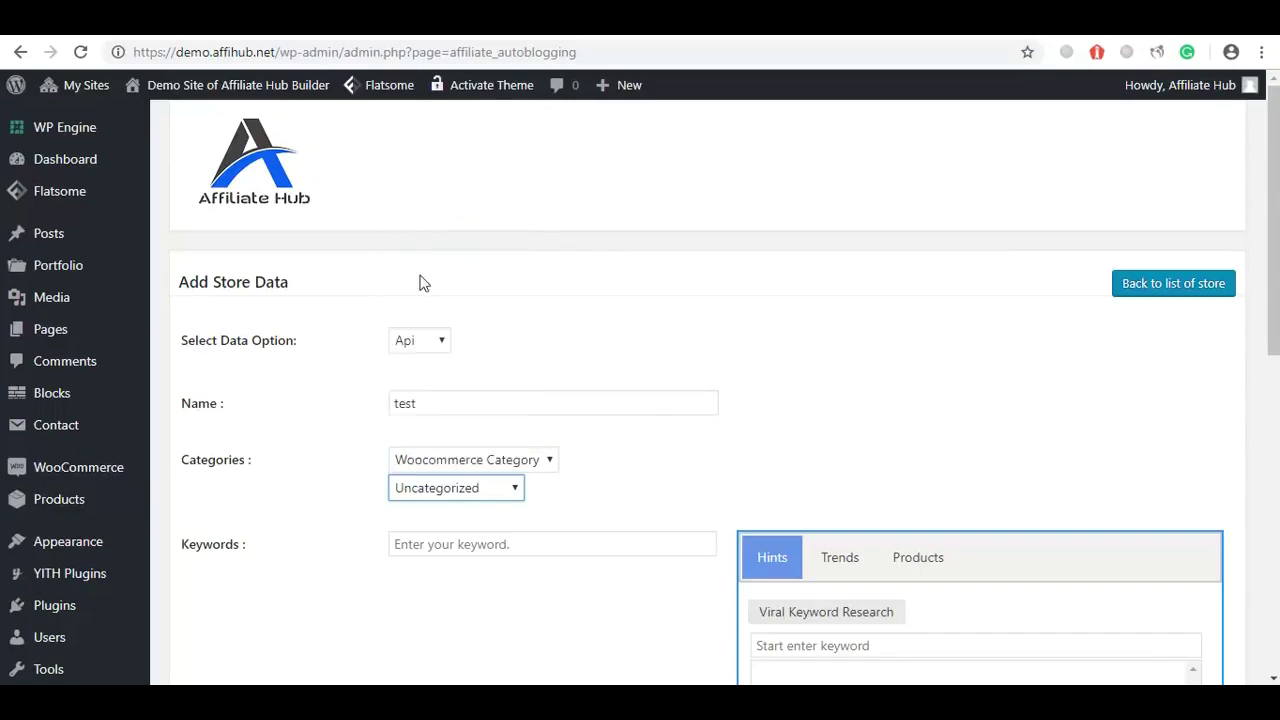
Enter "wooden bracelets" as the store's keywords.
{"action": "left_click", "coordinate": [419, 549]}
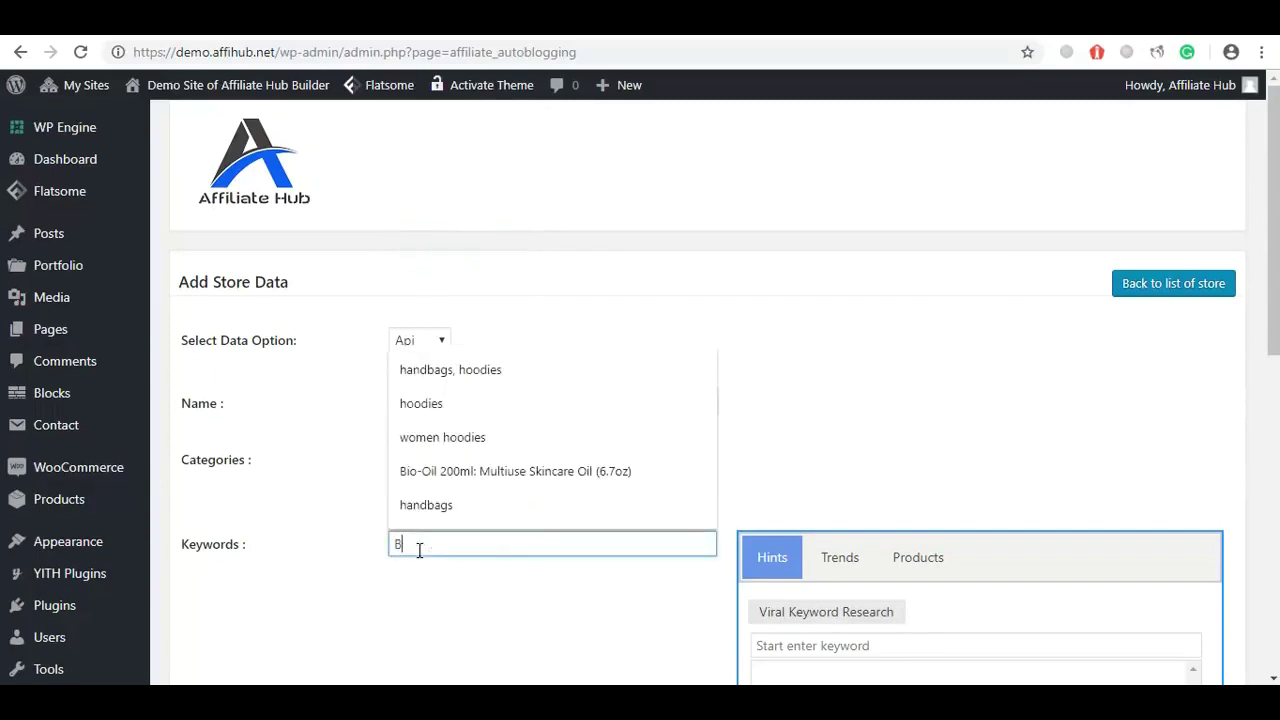
{"action": "type", "text": "Bra"}
{"action": "key", "text": "BackSpace"}
{"action": "key", "text": "BackSpace"}
{"action": "key", "text": "BackSpace"}
{"action": "type", "text": "wooden bracelets"}
Choose the Amazon, Ebay, Aliexpress and Walmart modules and search for matching products.
{"action": "scroll", "coordinate": [419, 549], "scroll_direction": "down", "scroll_amount": 5}
{"action": "left_click", "coordinate": [398, 533]}
{"action": "left_click", "coordinate": [399, 584]}
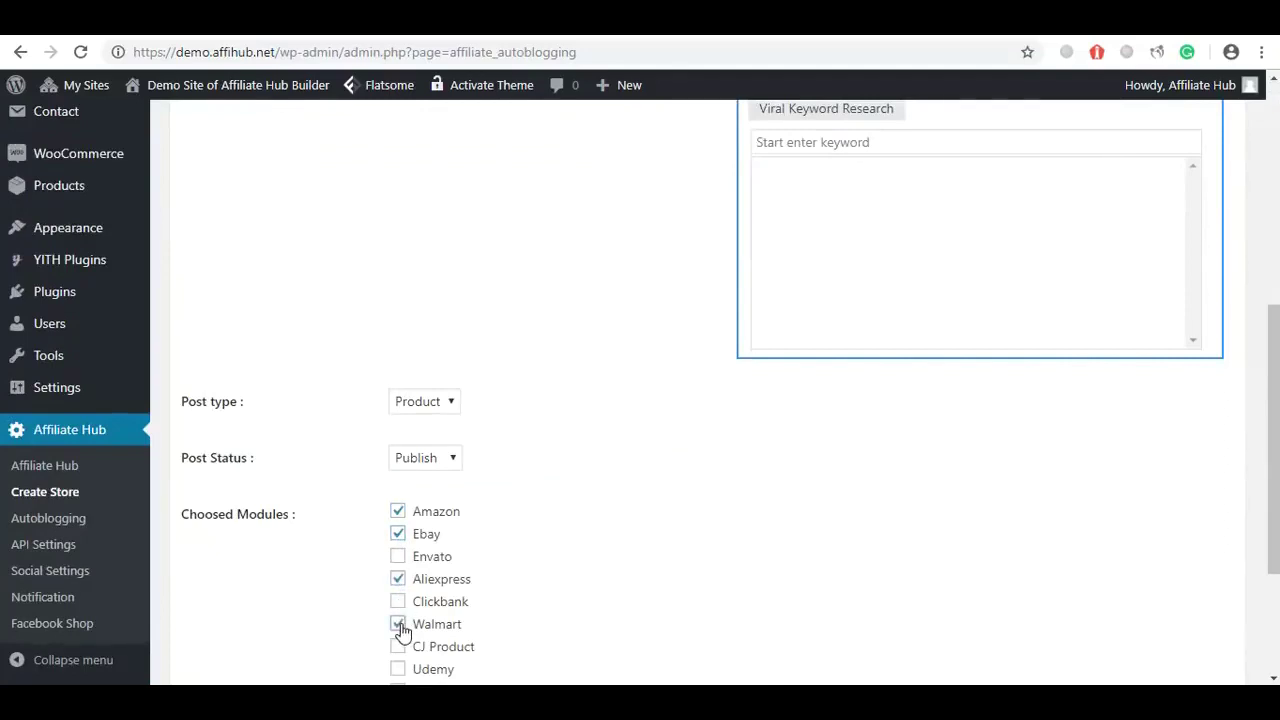
{"action": "scroll", "coordinate": [1277, 425], "scroll_direction": "down", "scroll_amount": 3}
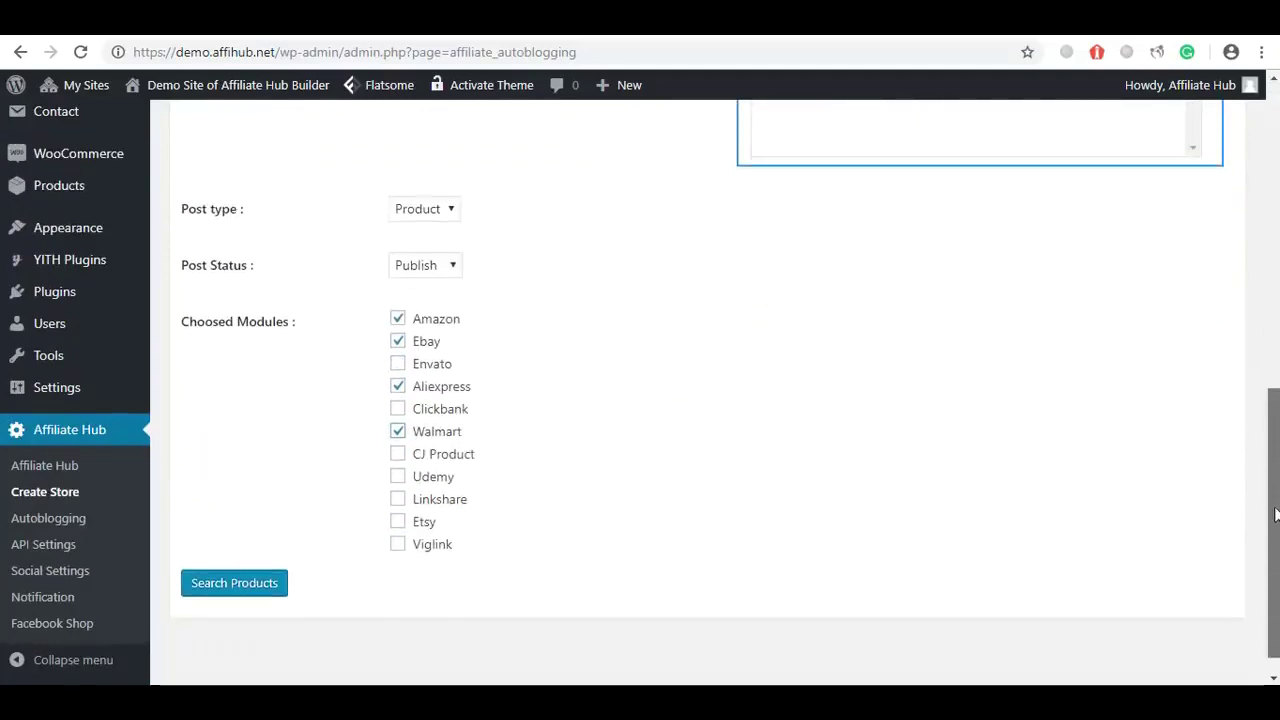
{"action": "left_click", "coordinate": [234, 555]}
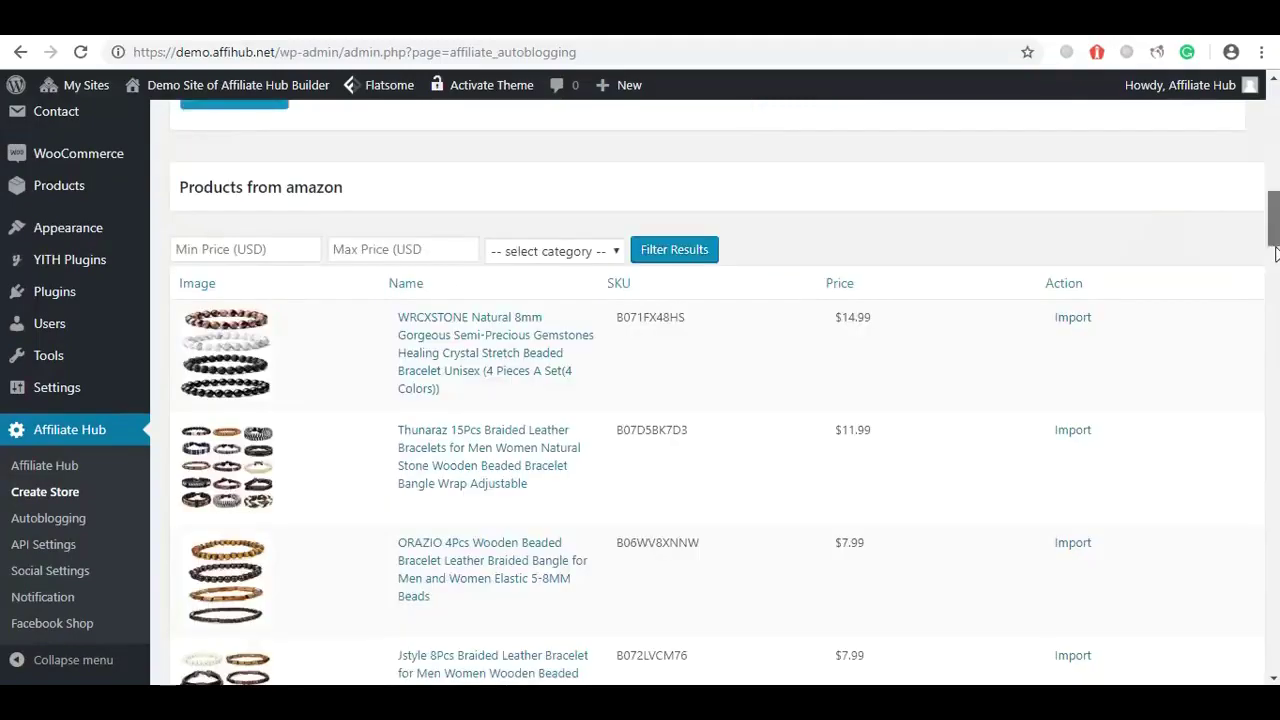
Look through the product results from each marketplace and check the category filter of the Amazon results.
{"action": "scroll", "coordinate": [268, 563], "scroll_direction": "down", "scroll_amount": 8}
{"action": "scroll", "coordinate": [725, 395], "scroll_direction": "down", "scroll_amount": 15}
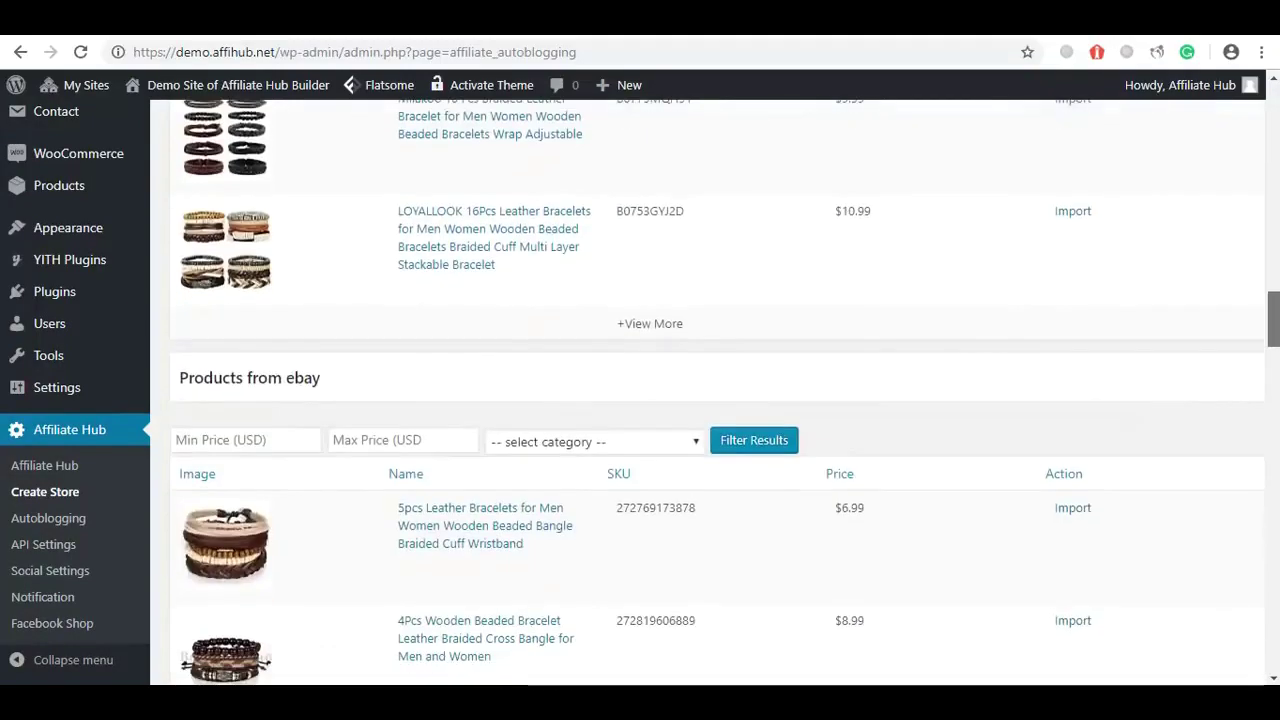
{"action": "scroll", "coordinate": [725, 395], "scroll_direction": "down", "scroll_amount": 5}
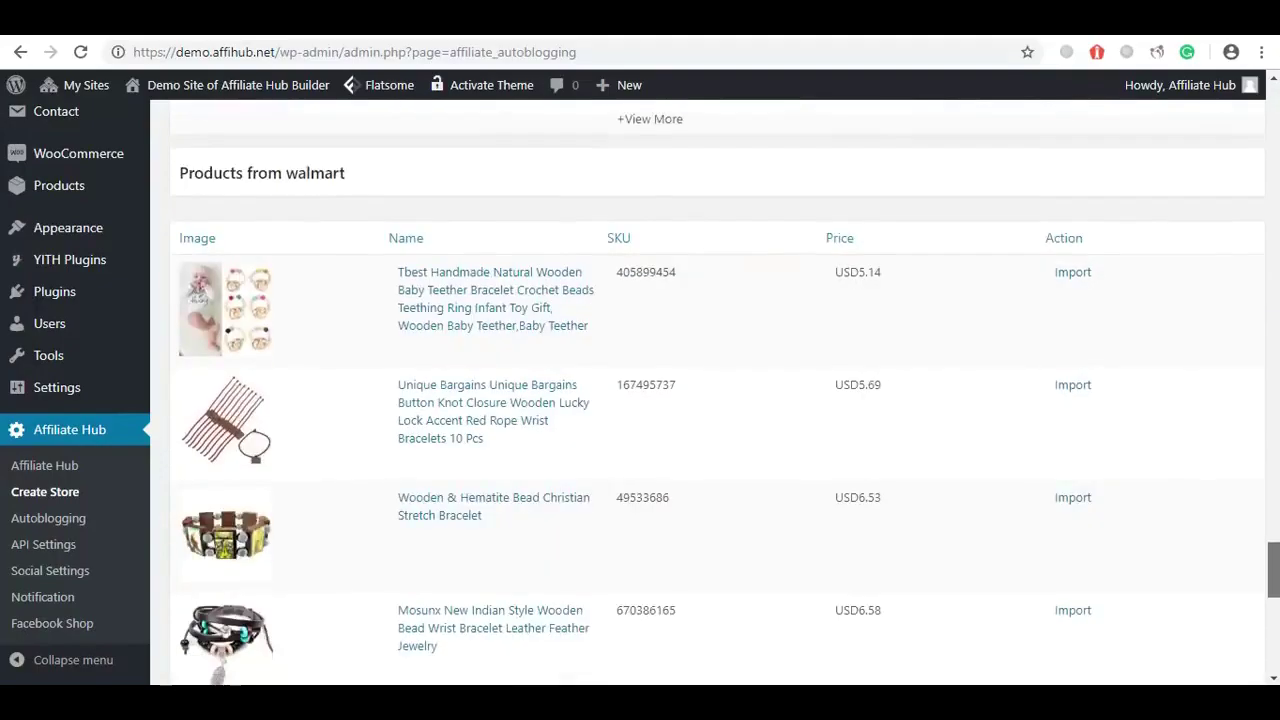
{"action": "left_click_drag", "start_coordinate": [1274, 540], "coordinate": [1260, 246]}
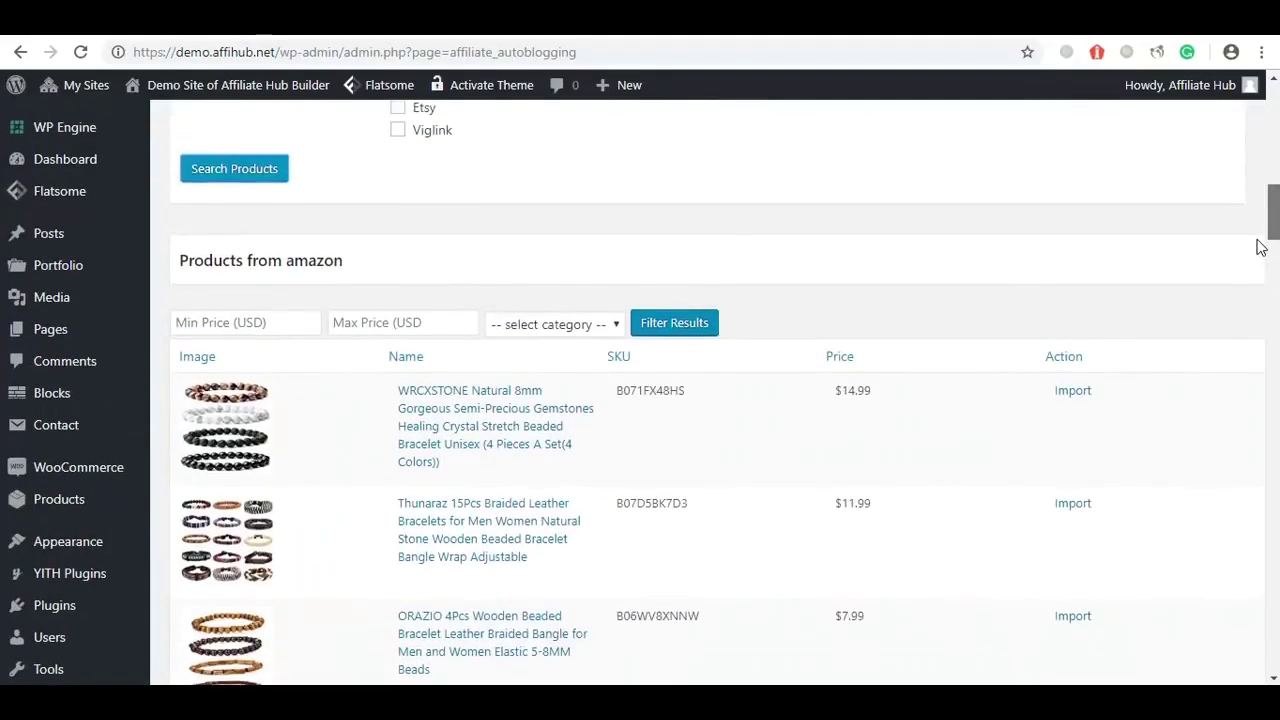
{"action": "left_click", "coordinate": [615, 327]}
{"action": "left_click", "coordinate": [613, 326]}
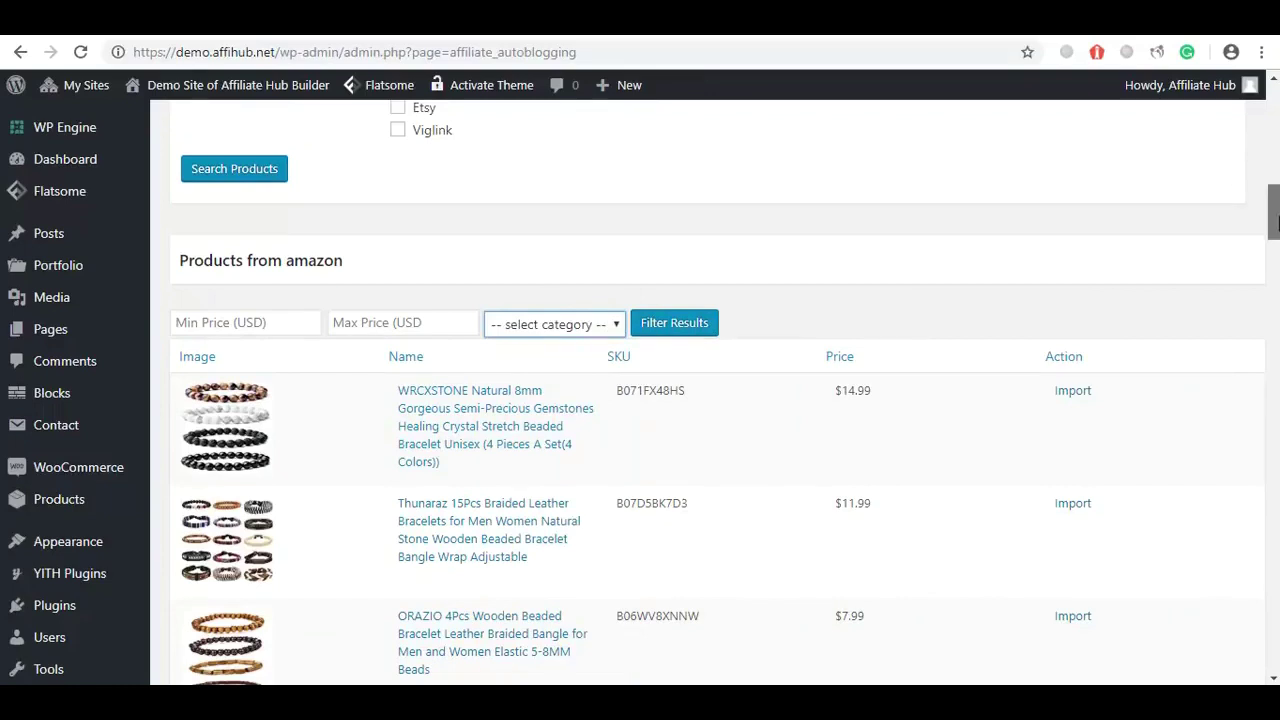
Import the Thunaraz 15Pcs Braided Leather Bracelets from the Amazon results and the 4Pcs Wooden Beaded Bracelet from the eBay results.
{"action": "scroll", "coordinate": [1160, 446], "scroll_direction": "down", "scroll_amount": 1}
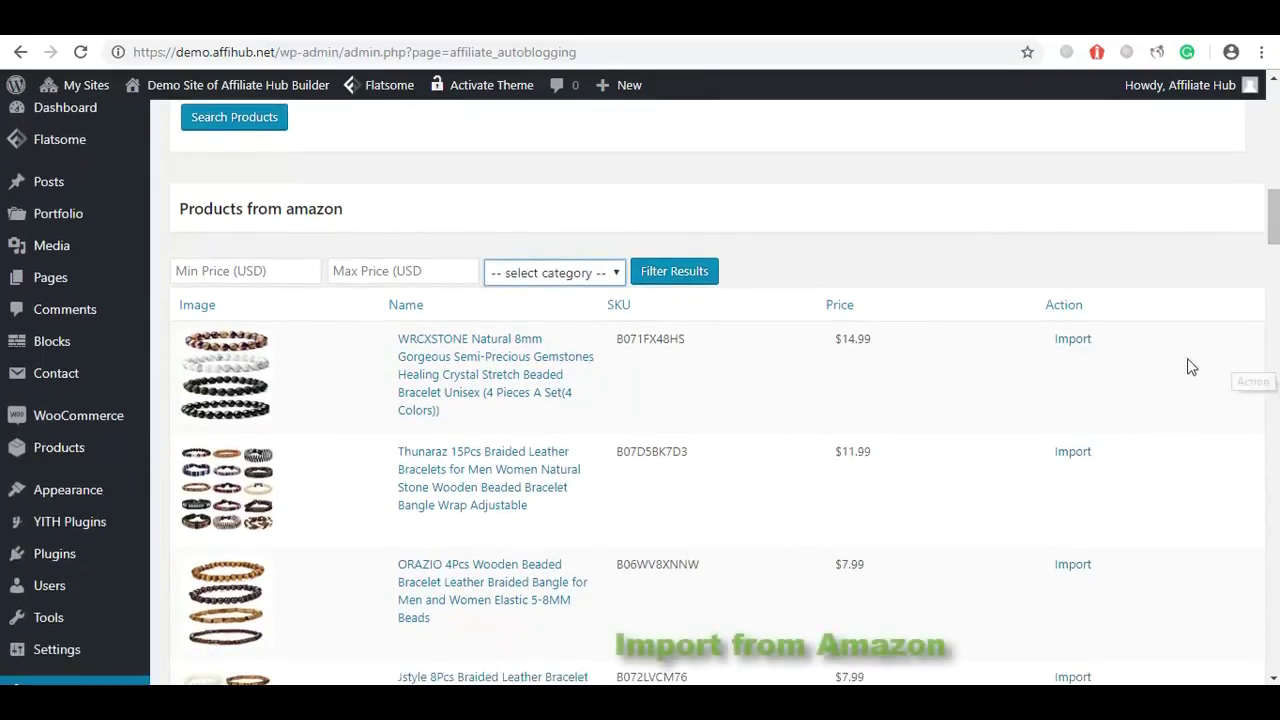
{"action": "left_click", "coordinate": [1074, 458]}
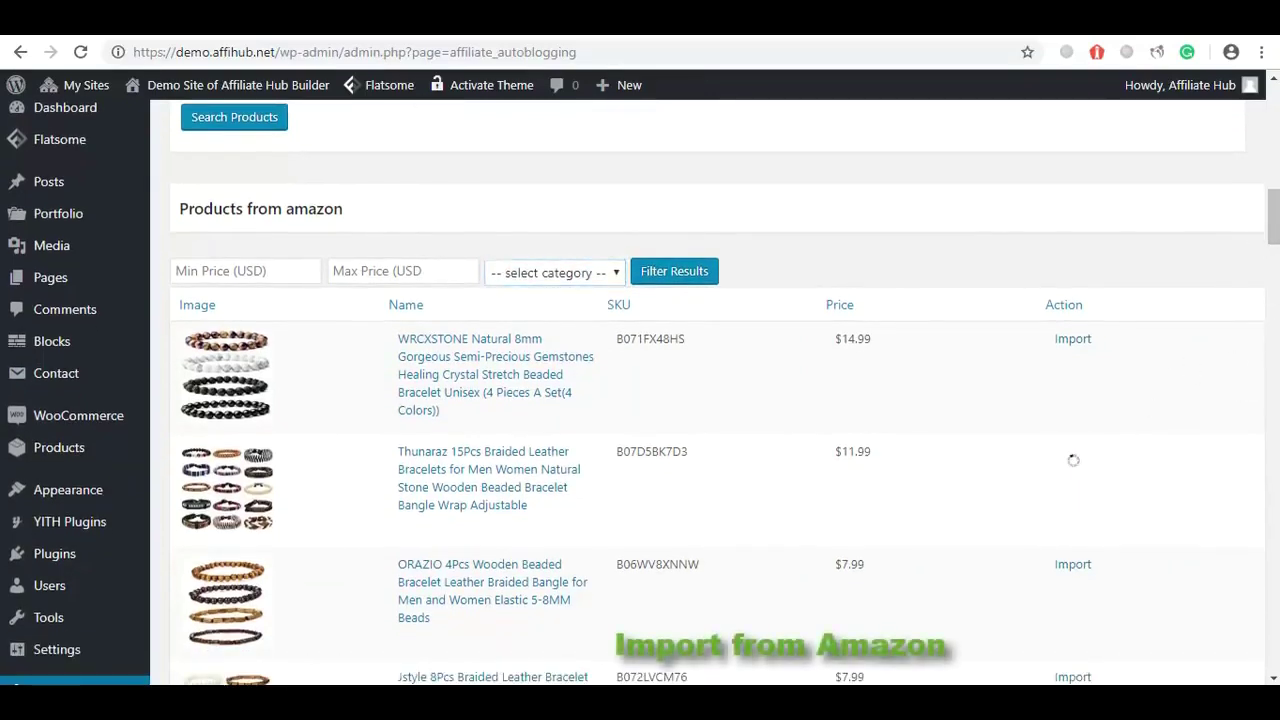
{"action": "left_click_drag", "start_coordinate": [1275, 234], "coordinate": [1275, 350]}
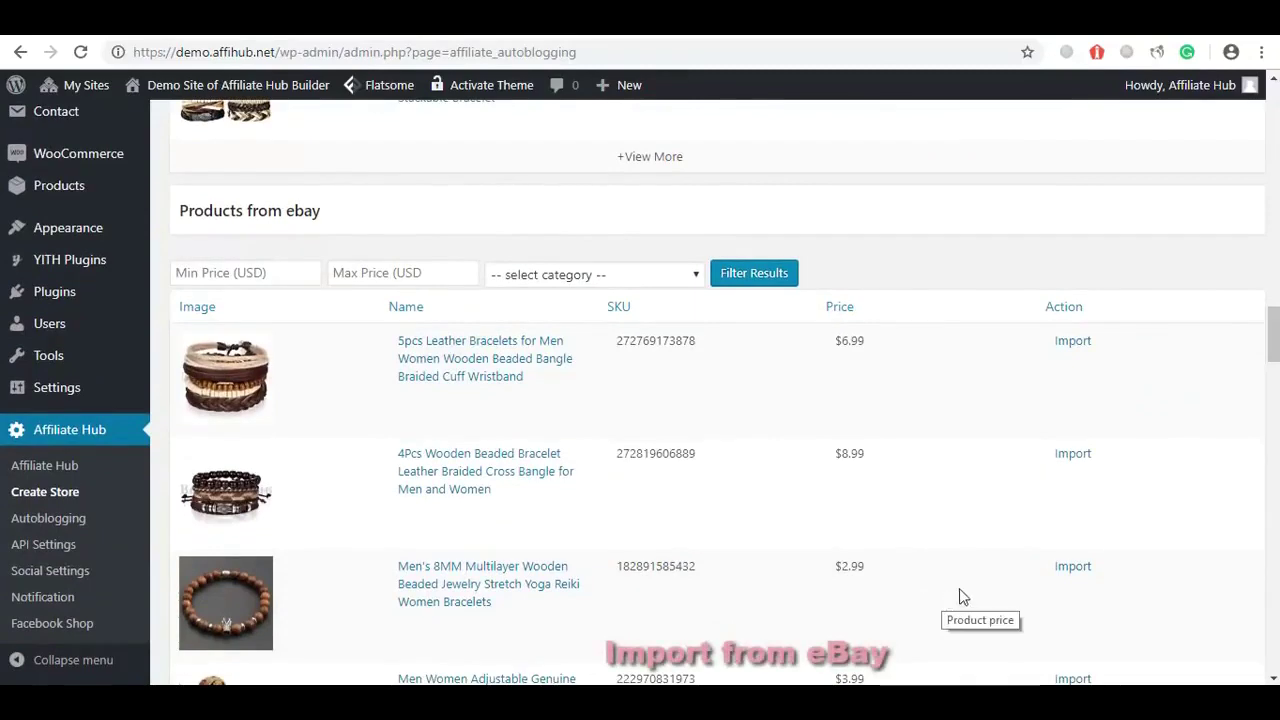
{"action": "left_click", "coordinate": [1068, 462]}
Import the IF ME Multilayer Leather Bracelet from Aliexpress, and the Wooden & Hematite Bead and Mosunx bracelets from Walmart.
{"action": "left_click_drag", "start_coordinate": [1276, 334], "coordinate": [1277, 460]}
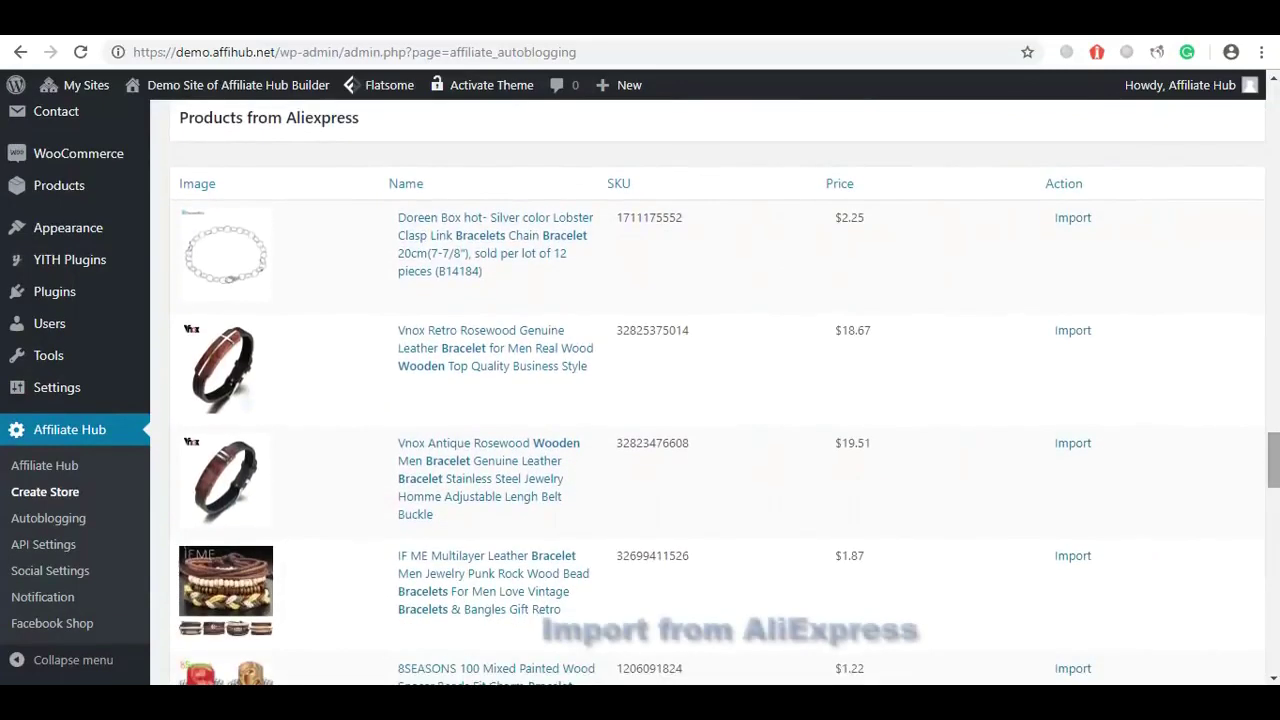
{"action": "left_click", "coordinate": [1068, 568]}
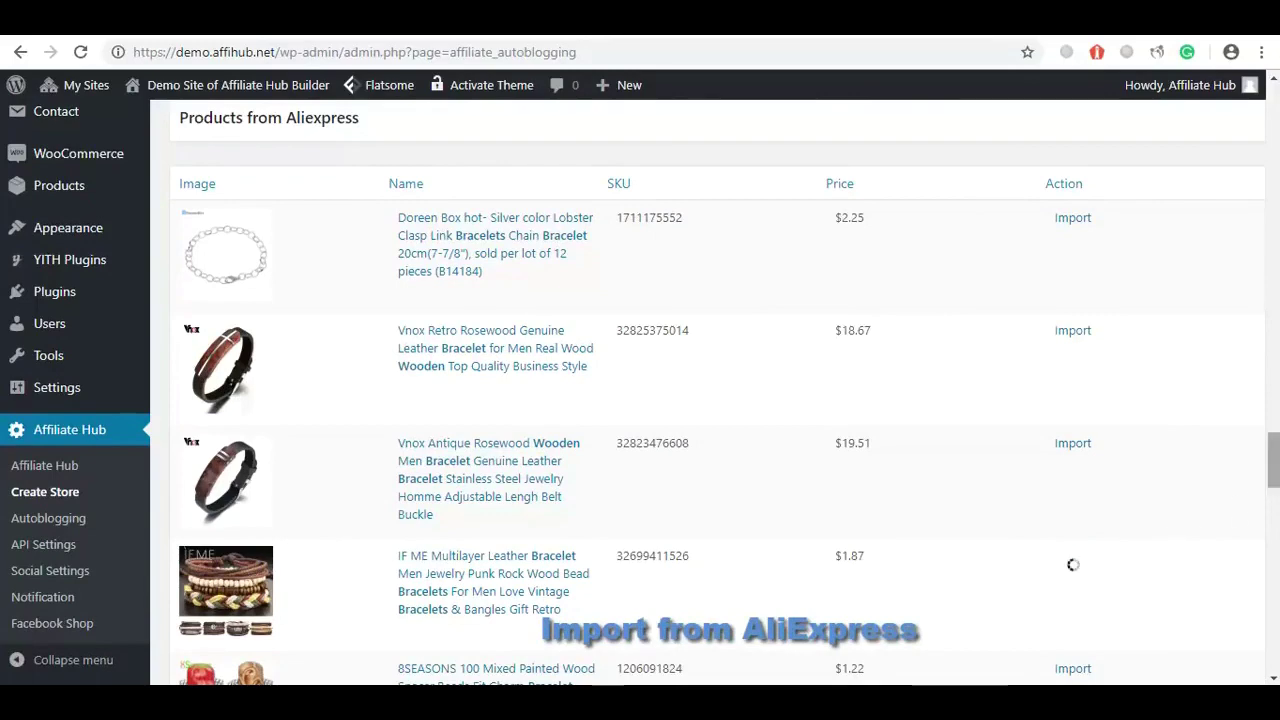
{"action": "left_click_drag", "start_coordinate": [1277, 468], "coordinate": [1277, 591]}
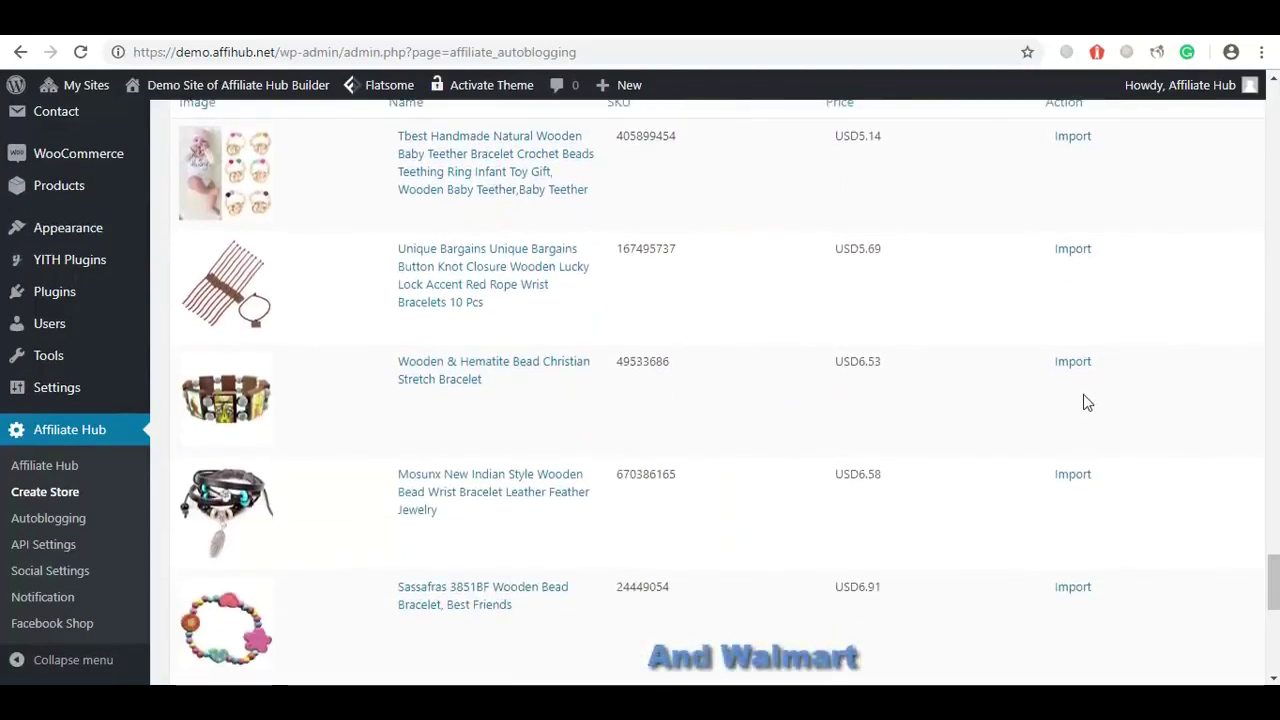
{"action": "left_click", "coordinate": [1073, 370]}
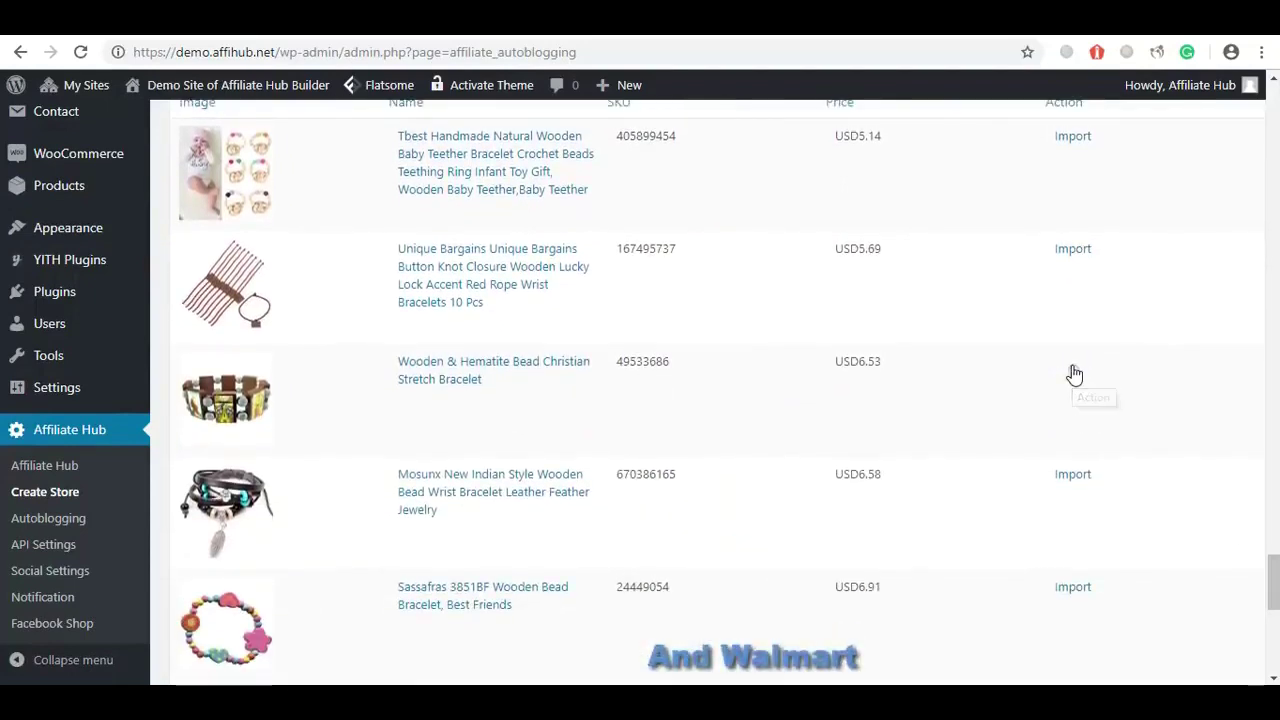
{"action": "left_click", "coordinate": [1069, 485]}
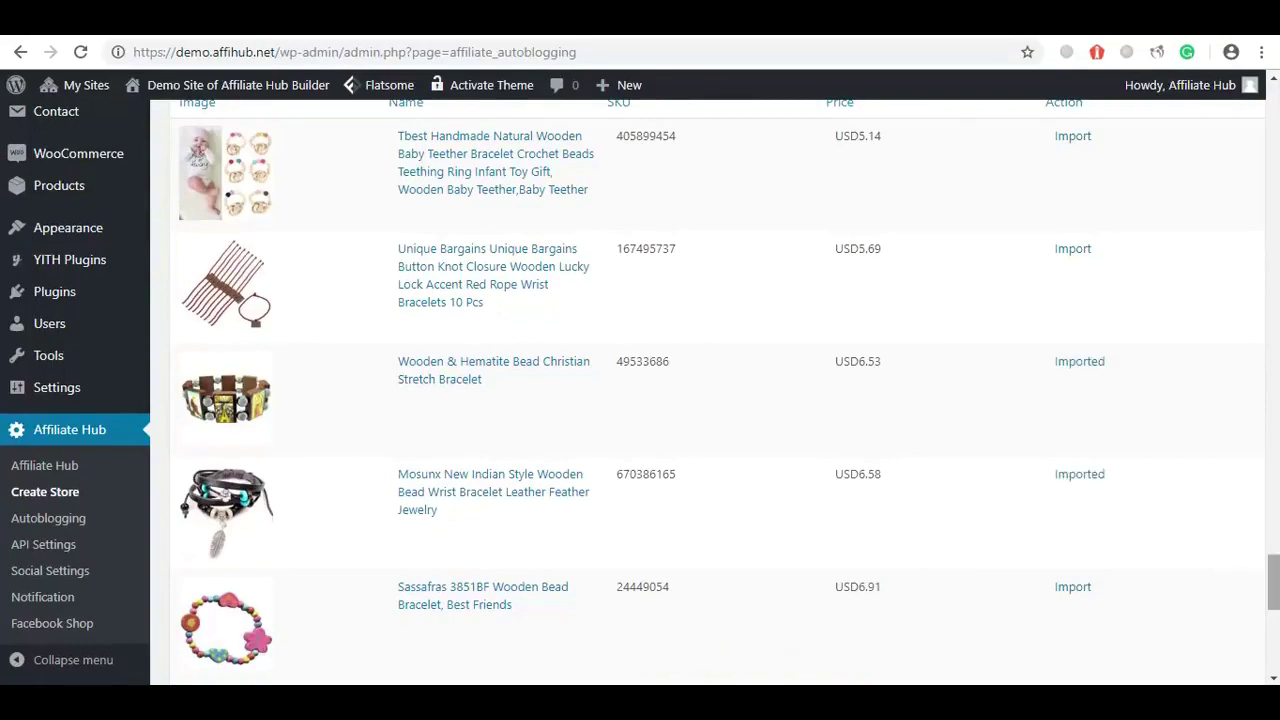
Replace the store's keywords with "Men wallets".
{"action": "left_click_drag", "start_coordinate": [1274, 584], "coordinate": [1274, 471]}
{"action": "left_click_drag", "start_coordinate": [1273, 415], "coordinate": [1276, 143]}
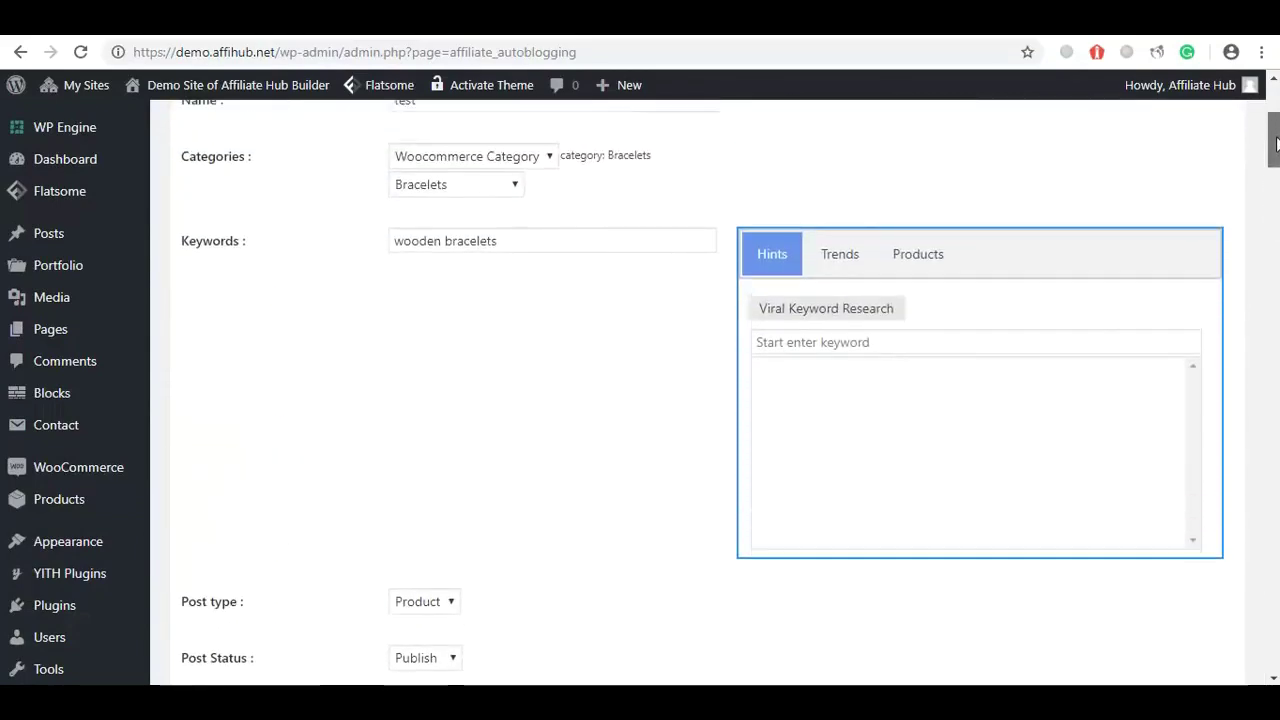
{"action": "scroll", "coordinate": [593, 309], "scroll_direction": "up", "scroll_amount": 2}
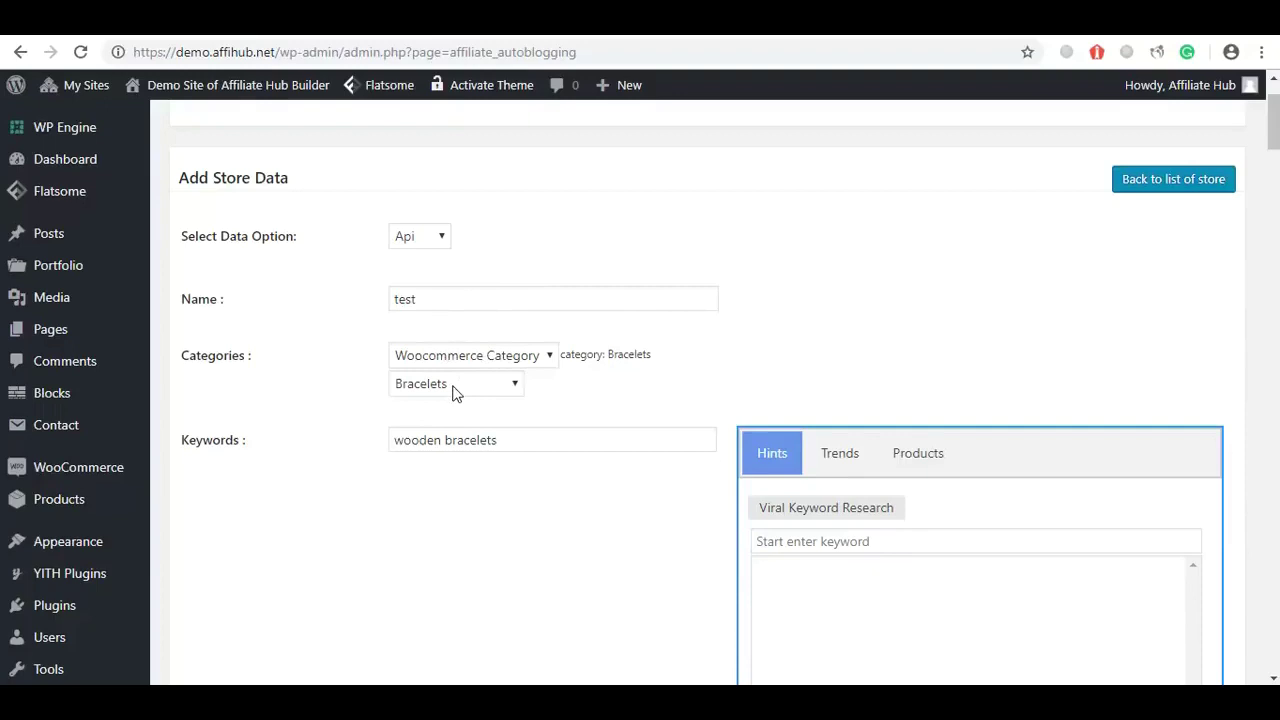
{"action": "triple_click", "coordinate": [453, 436]}
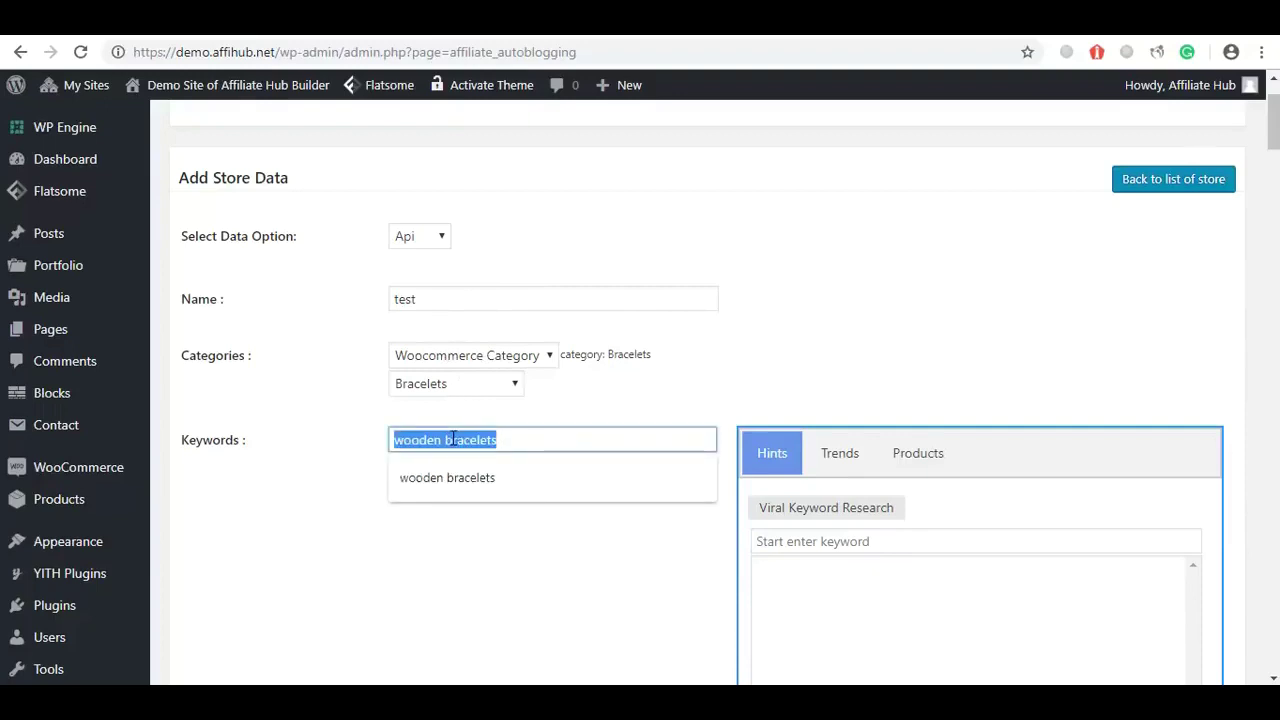
{"action": "type", "text": "Me"}
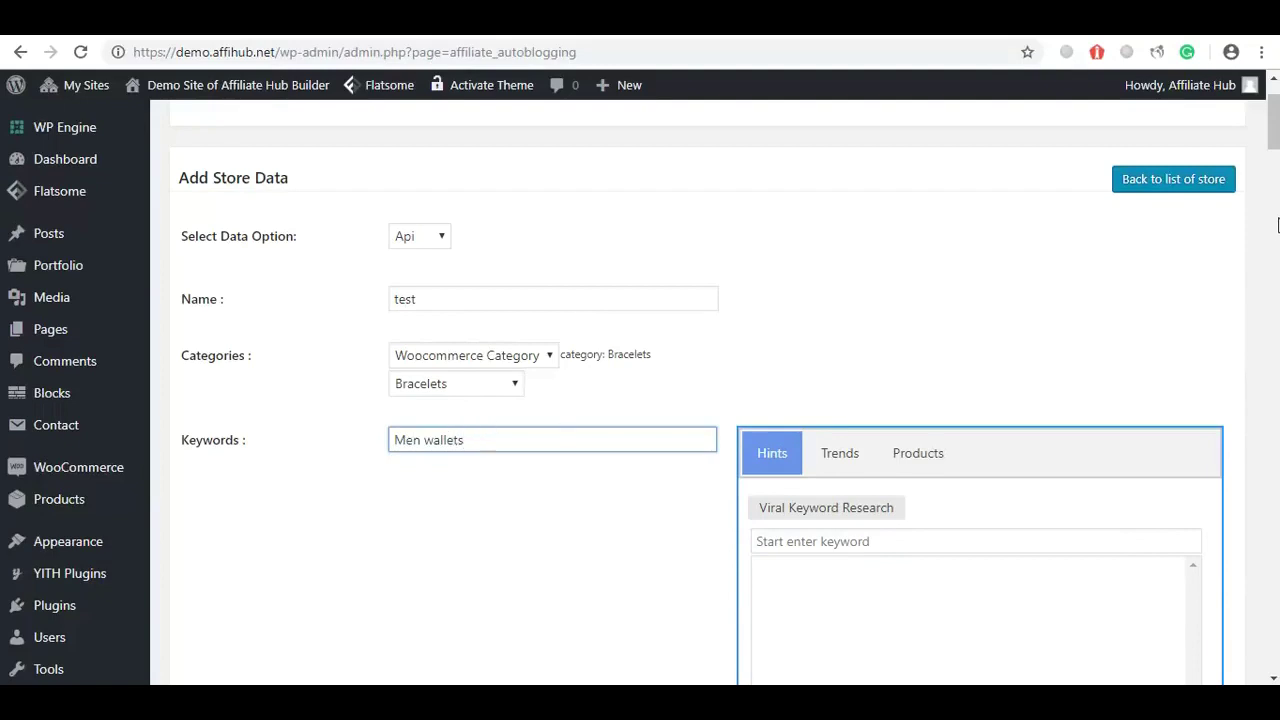
Deselect the Amazon, Aliexpress and Walmart modules and add Etsy alongside Ebay.
{"action": "left_click_drag", "start_coordinate": [1276, 140], "coordinate": [1277, 204]}
{"action": "left_click", "coordinate": [397, 230]}
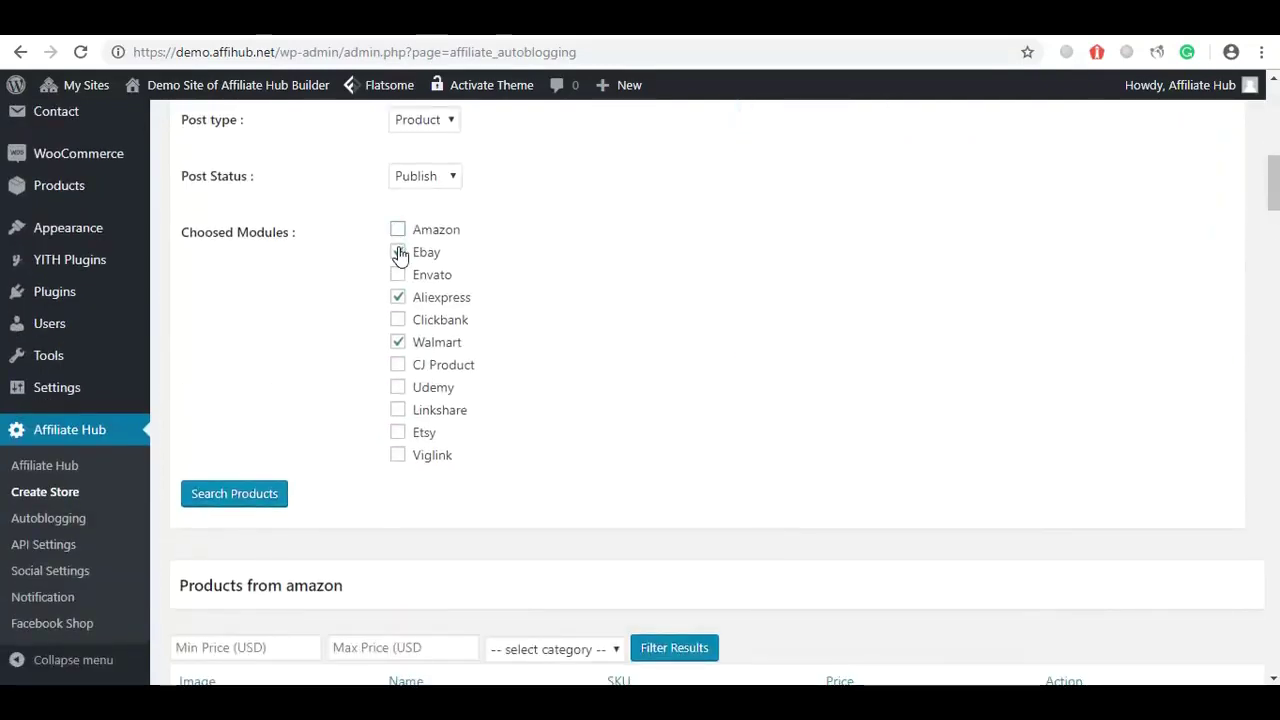
{"action": "left_click", "coordinate": [398, 297]}
{"action": "left_click", "coordinate": [397, 341]}
{"action": "left_click", "coordinate": [397, 433]}
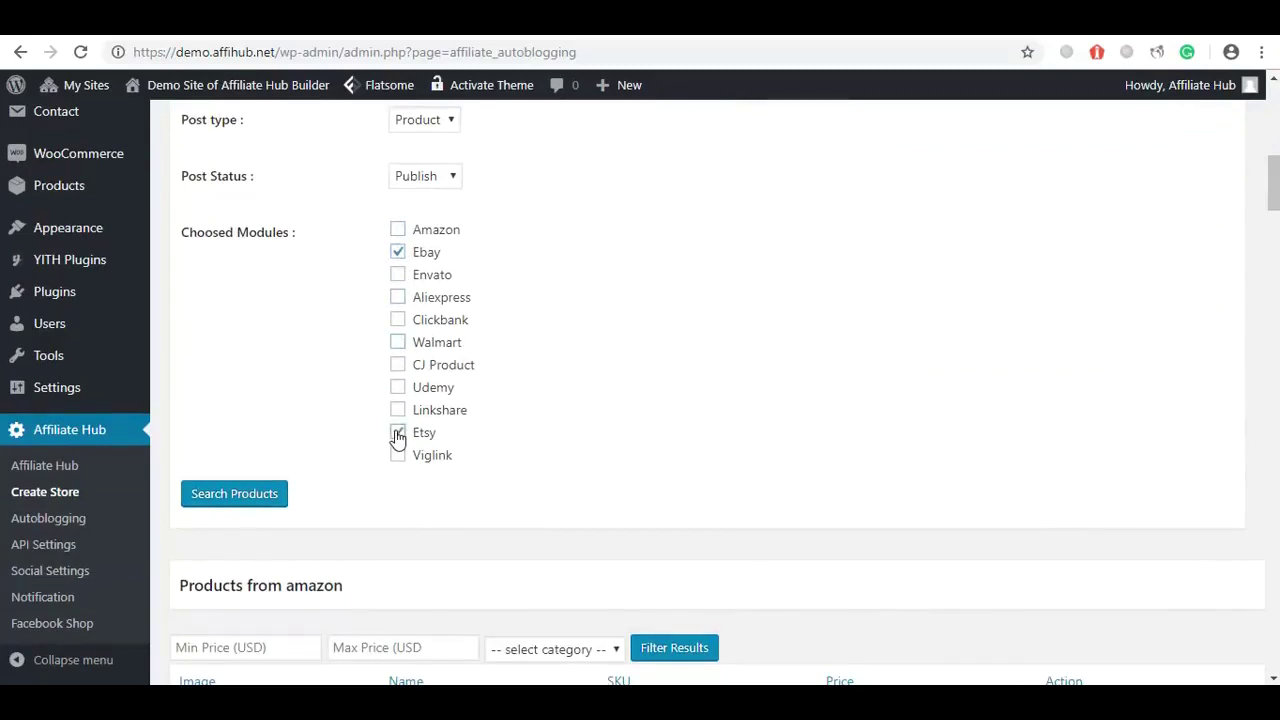
Add the Walmart and Aliexpress modules to the selection and search all chosen marketplaces for products.
{"action": "left_click", "coordinate": [399, 343]}
{"action": "left_click", "coordinate": [398, 300]}
{"action": "left_click", "coordinate": [258, 508]}
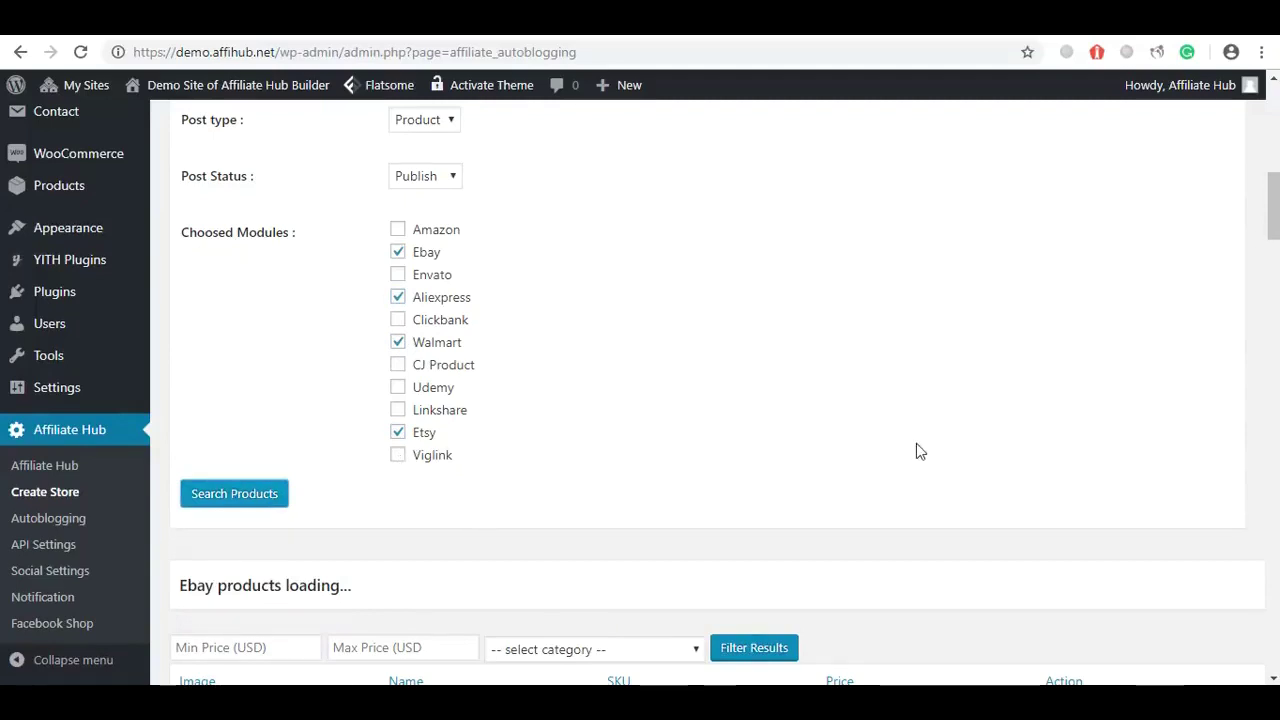
Import a men's wallet from the Aliexpress results and the Mens Lamb Leather Zippered Bifold Flap up ID Wallet 1256 further down.
{"action": "left_click_drag", "start_coordinate": [1275, 234], "coordinate": [1276, 273]}
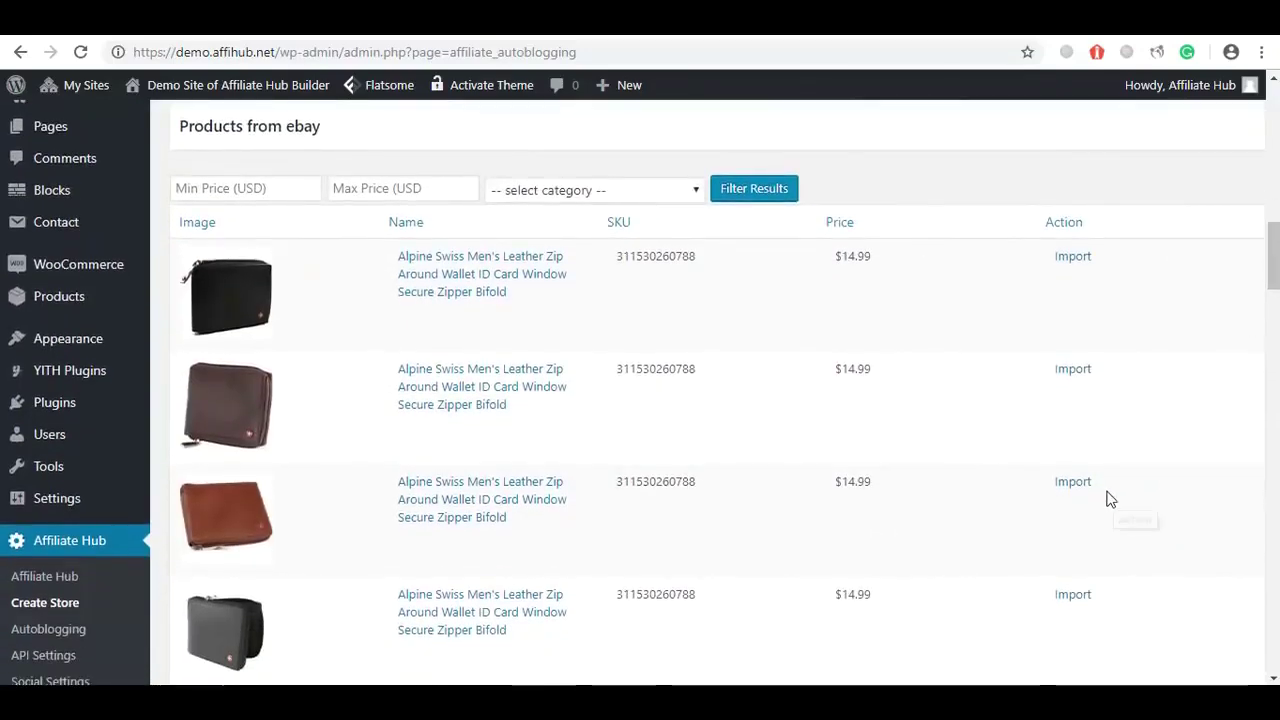
{"action": "scroll", "coordinate": [1074, 491], "scroll_direction": "down", "scroll_amount": 8}
{"action": "scroll", "coordinate": [717, 390], "scroll_direction": "down", "scroll_amount": 3}
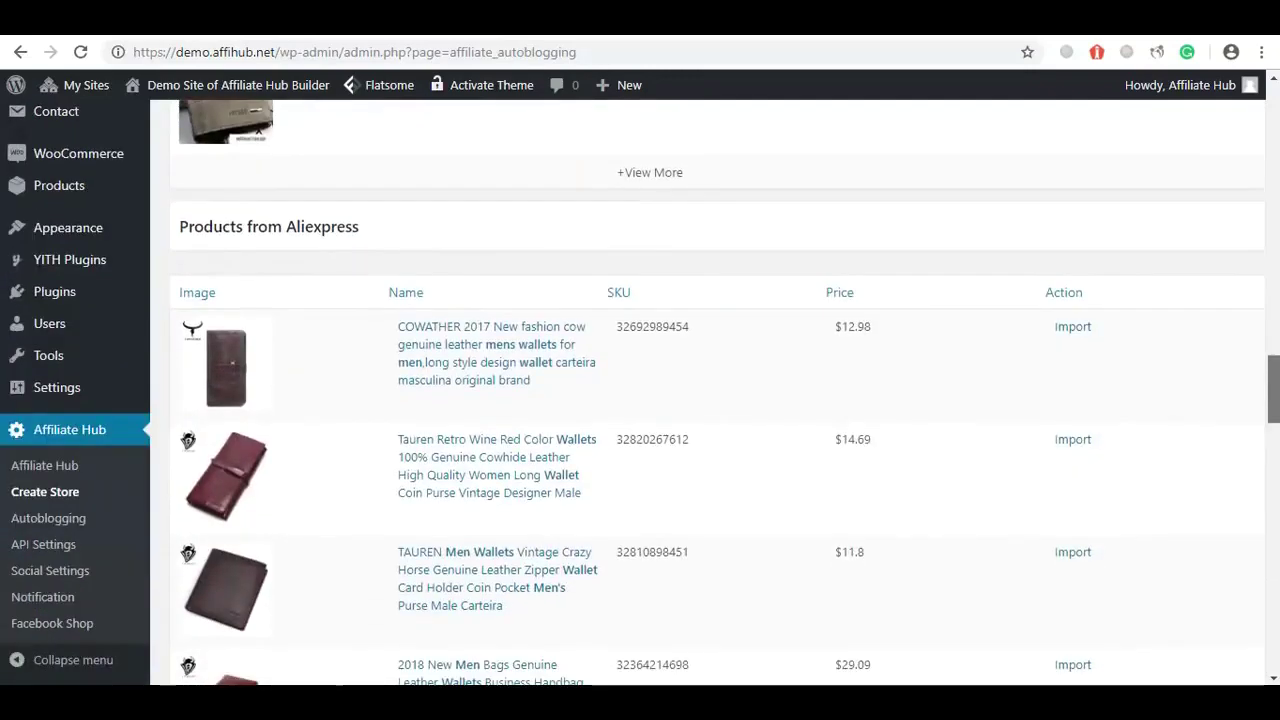
{"action": "left_click", "coordinate": [1077, 413]}
{"action": "left_click_drag", "start_coordinate": [1276, 409], "coordinate": [1276, 575]}
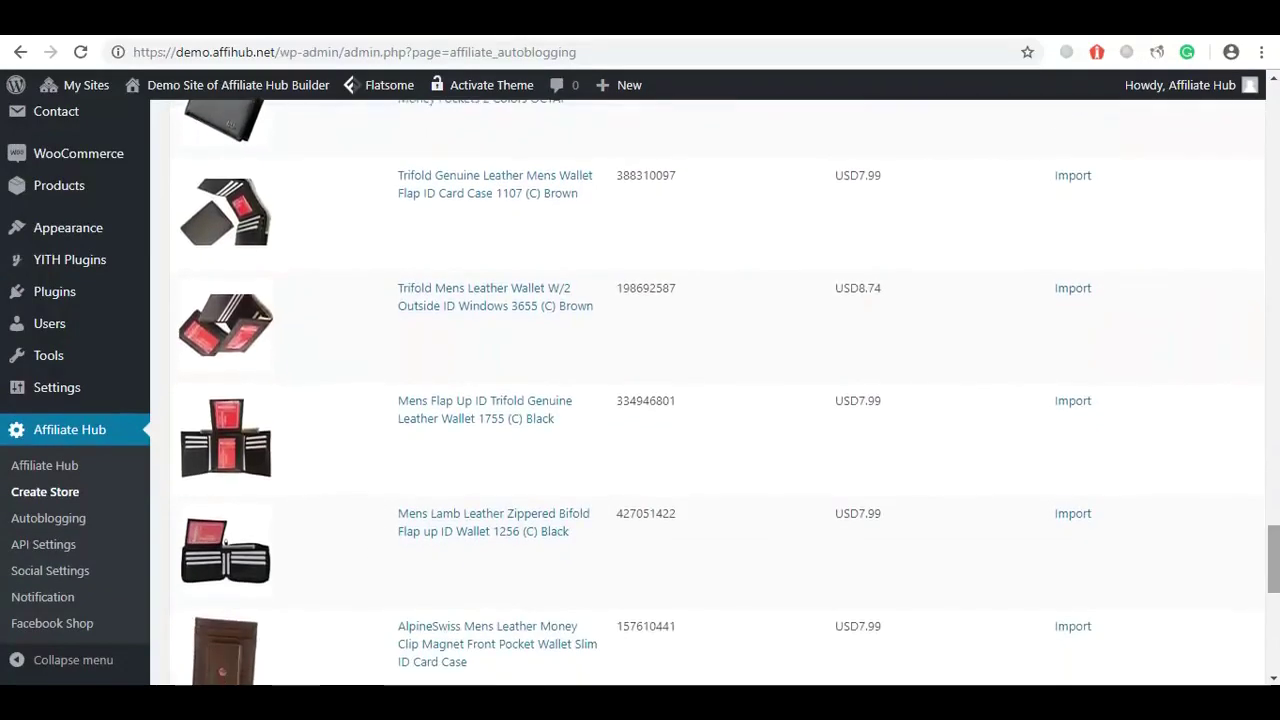
{"action": "left_click", "coordinate": [1083, 523]}
Research "handbags" in the keyword hints tool and use it as the store's keyword.
{"action": "scroll", "coordinate": [1277, 470], "scroll_direction": "up", "scroll_amount": 1}
{"action": "left_click_drag", "start_coordinate": [1277, 470], "coordinate": [1276, 149]}
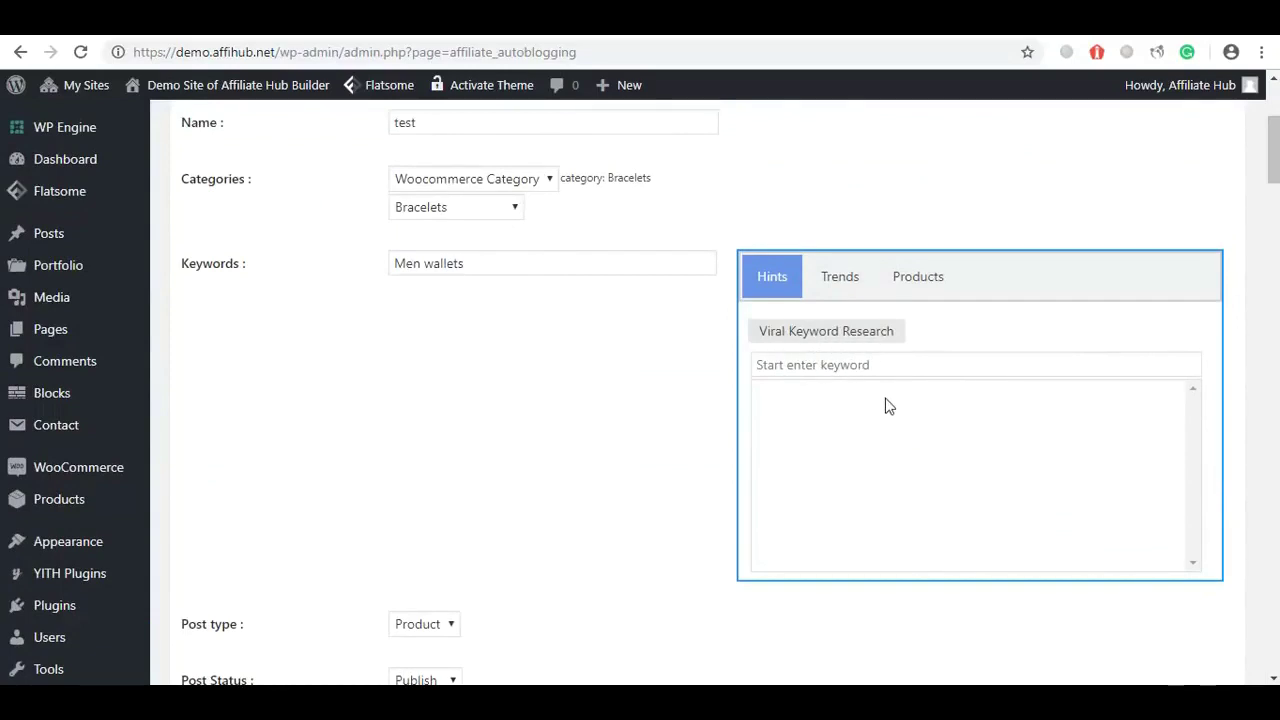
{"action": "left_click", "coordinate": [821, 369]}
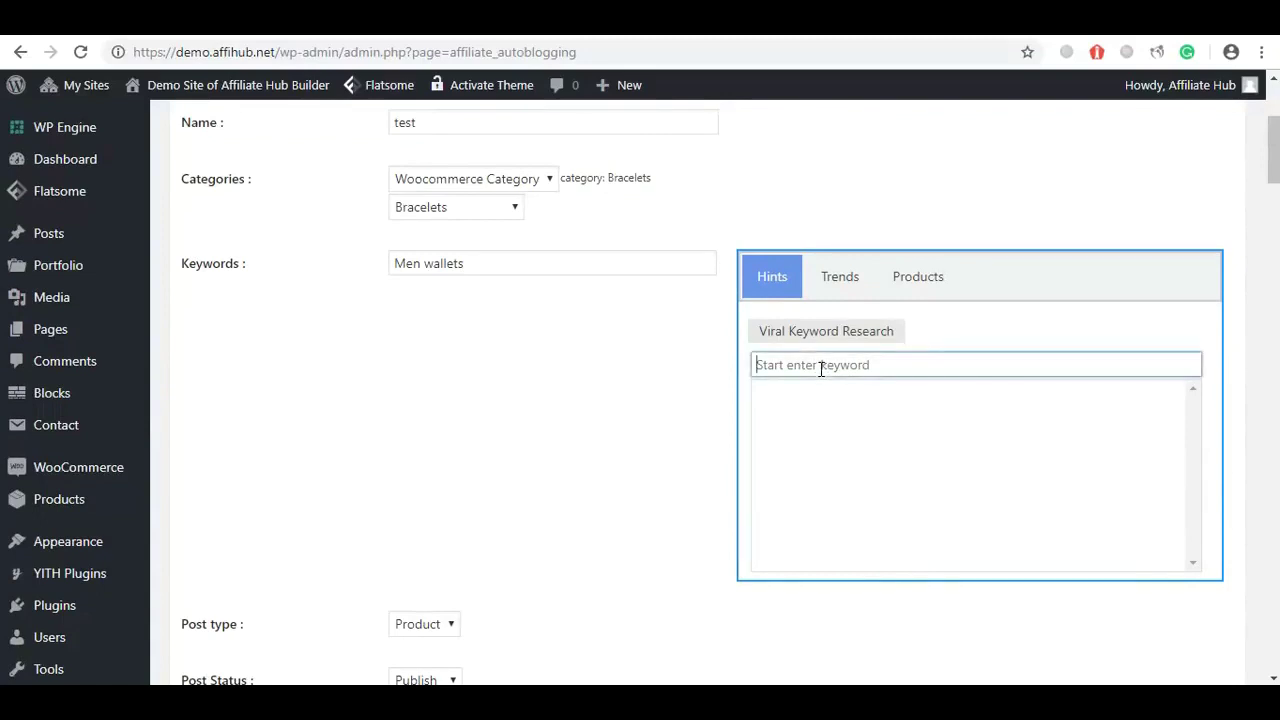
{"action": "type", "text": "wome"}
{"action": "type", "text": "n "}
{"action": "type", "text": "hard"}
{"action": "key", "text": "BackSpace"}
{"action": "key", "text": "BackSpace"}
{"action": "key", "text": "BackSpace"}
{"action": "key", "text": "BackSpace"}
{"action": "key", "text": "BackSpace"}
{"action": "key", "text": "BackSpace"}
{"action": "key", "text": "BackSpace"}
{"action": "key", "text": "BackSpace"}
{"action": "key", "text": "BackSpace"}
{"action": "type", "text": "handbags"}
{"action": "key", "text": "Return"}
Load the hot trends list and try Survivor, finally using Nikki Glaser as the store's keyword.
{"action": "left_click", "coordinate": [840, 276]}
{"action": "left_click", "coordinate": [800, 355]}
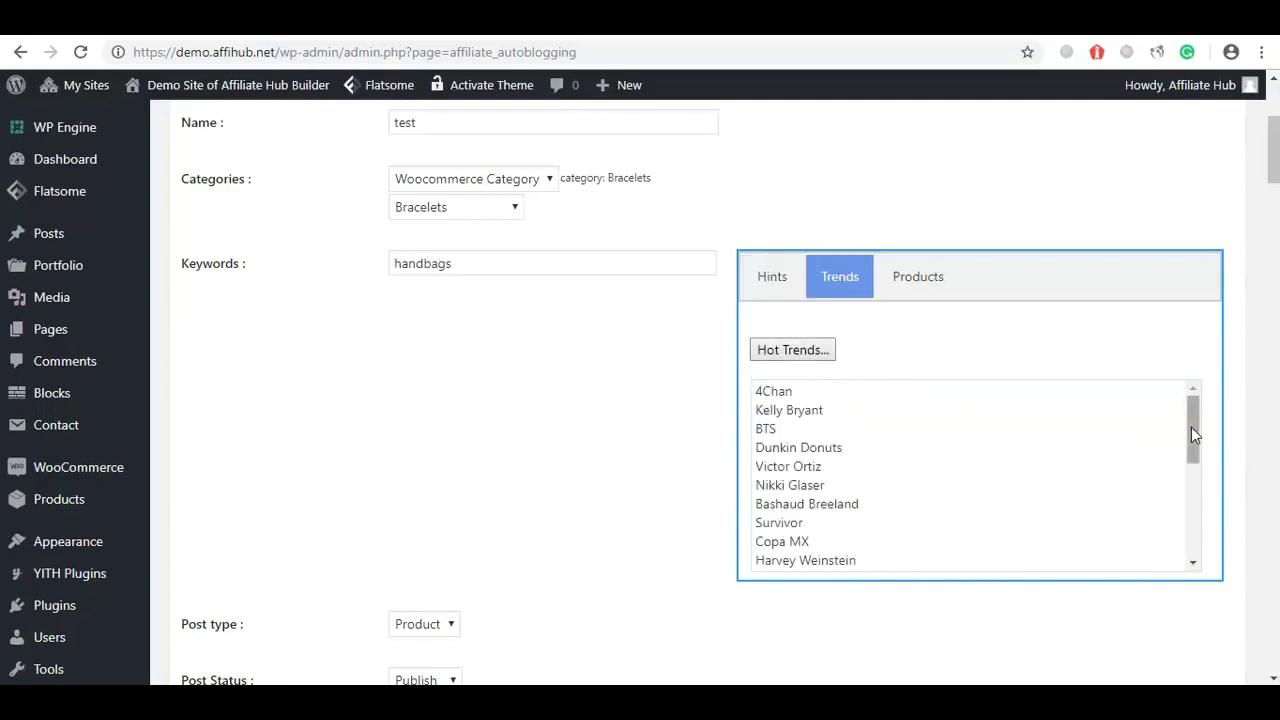
{"action": "left_click_drag", "start_coordinate": [1193, 429], "coordinate": [1193, 436]}
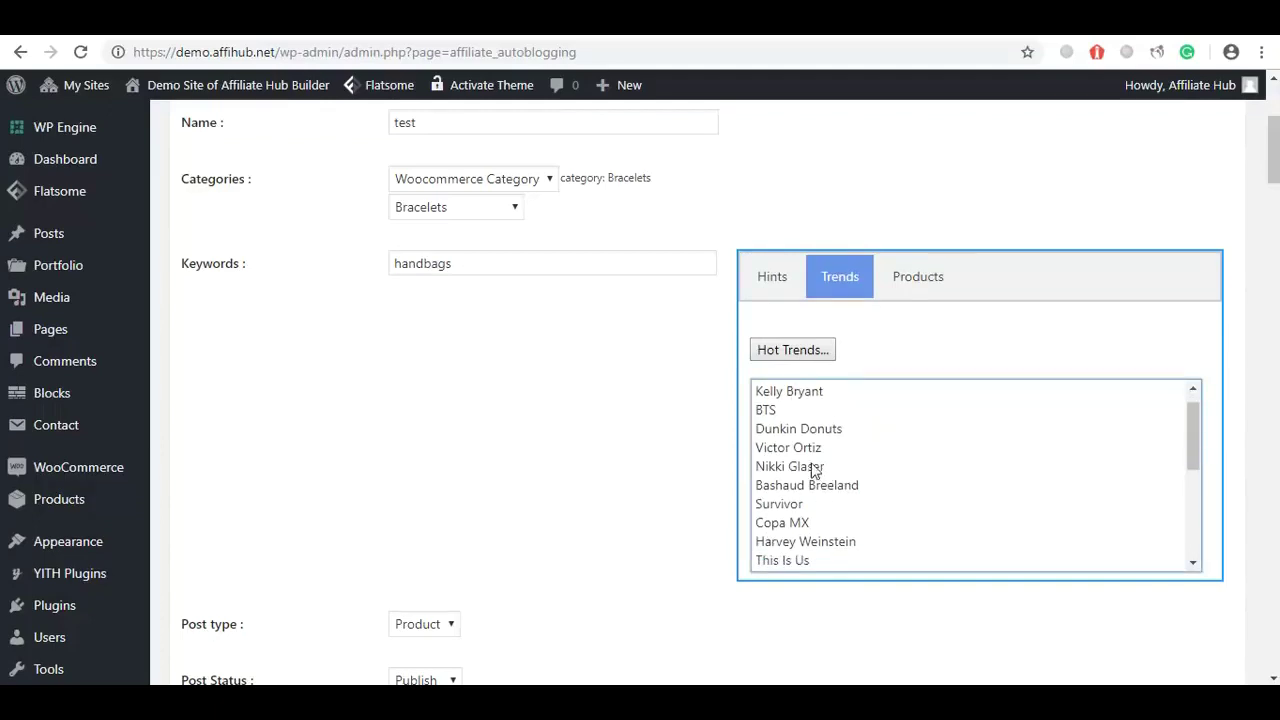
{"action": "left_click", "coordinate": [778, 506]}
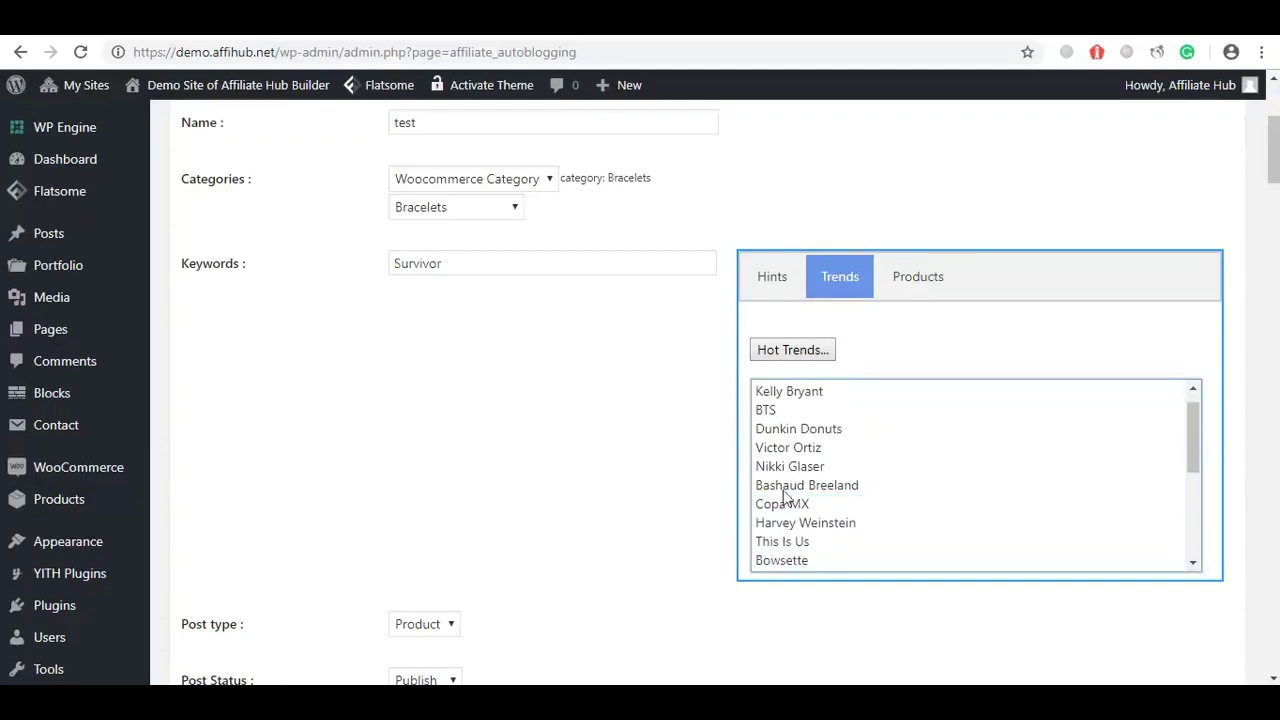
{"action": "left_click", "coordinate": [791, 467]}
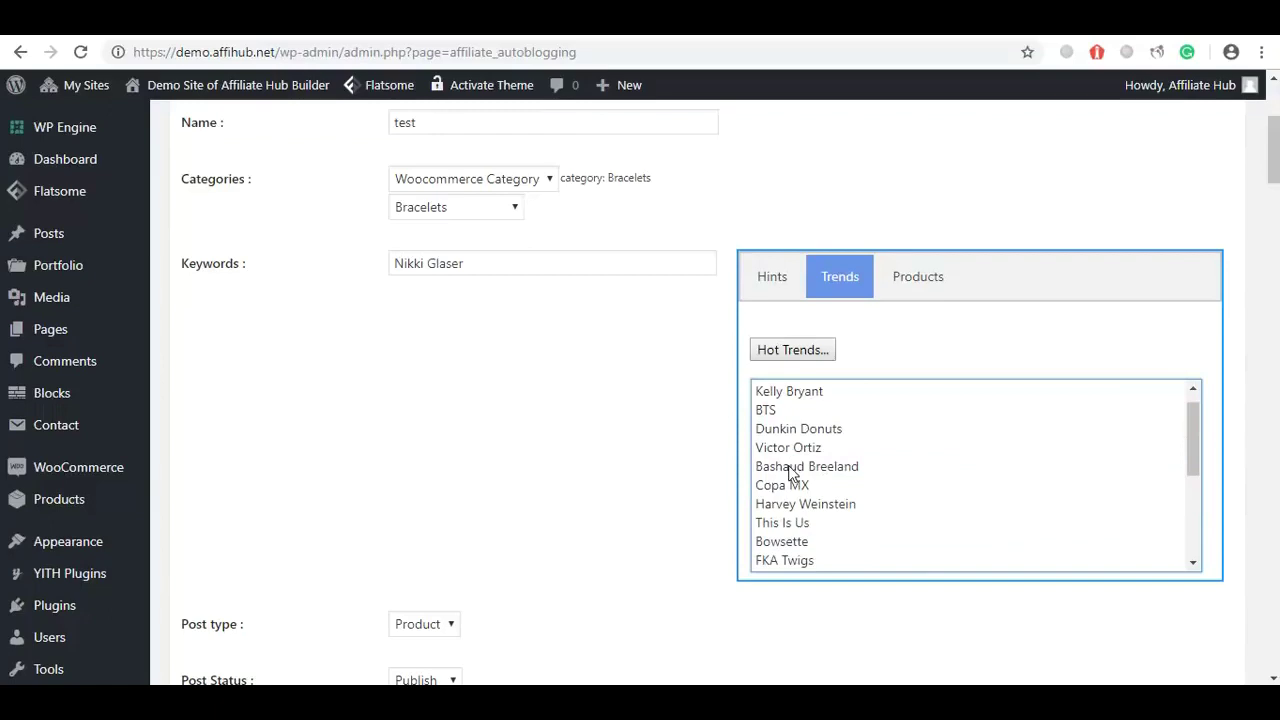
Load the Most Gifted products of the Appliances category as keyword ideas and look through them.
{"action": "left_click", "coordinate": [922, 280]}
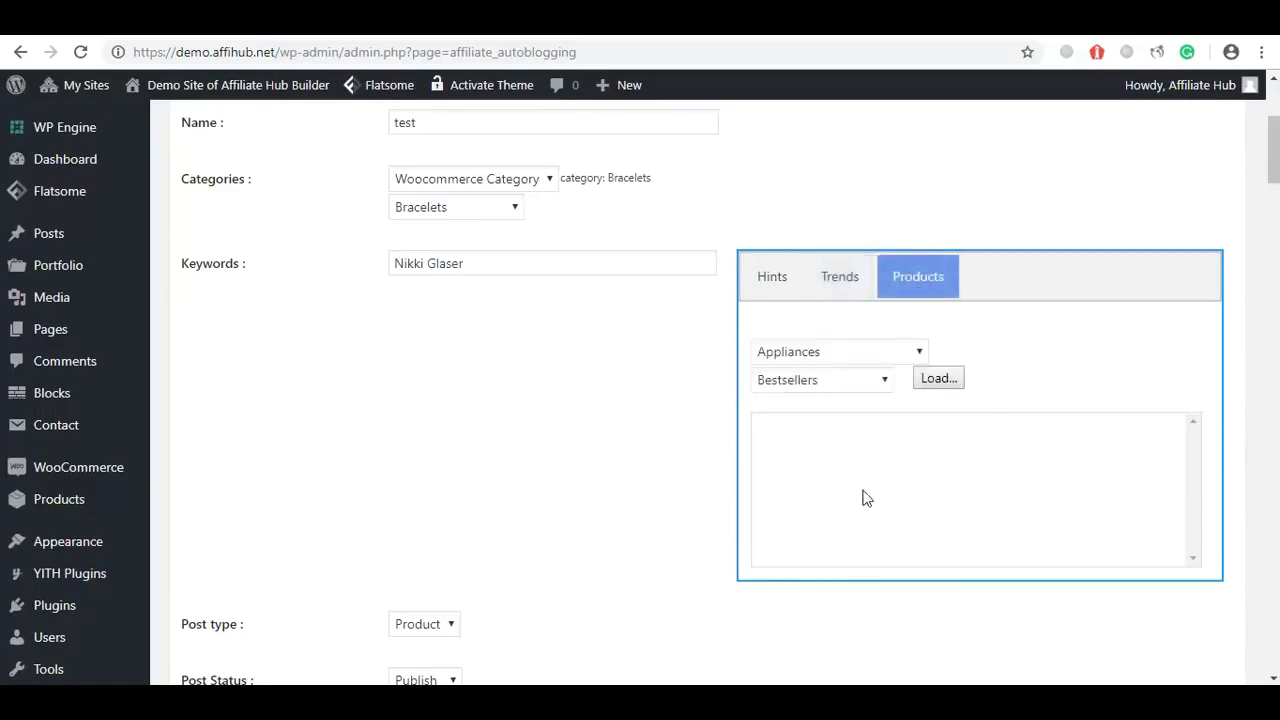
{"action": "left_click", "coordinate": [884, 385]}
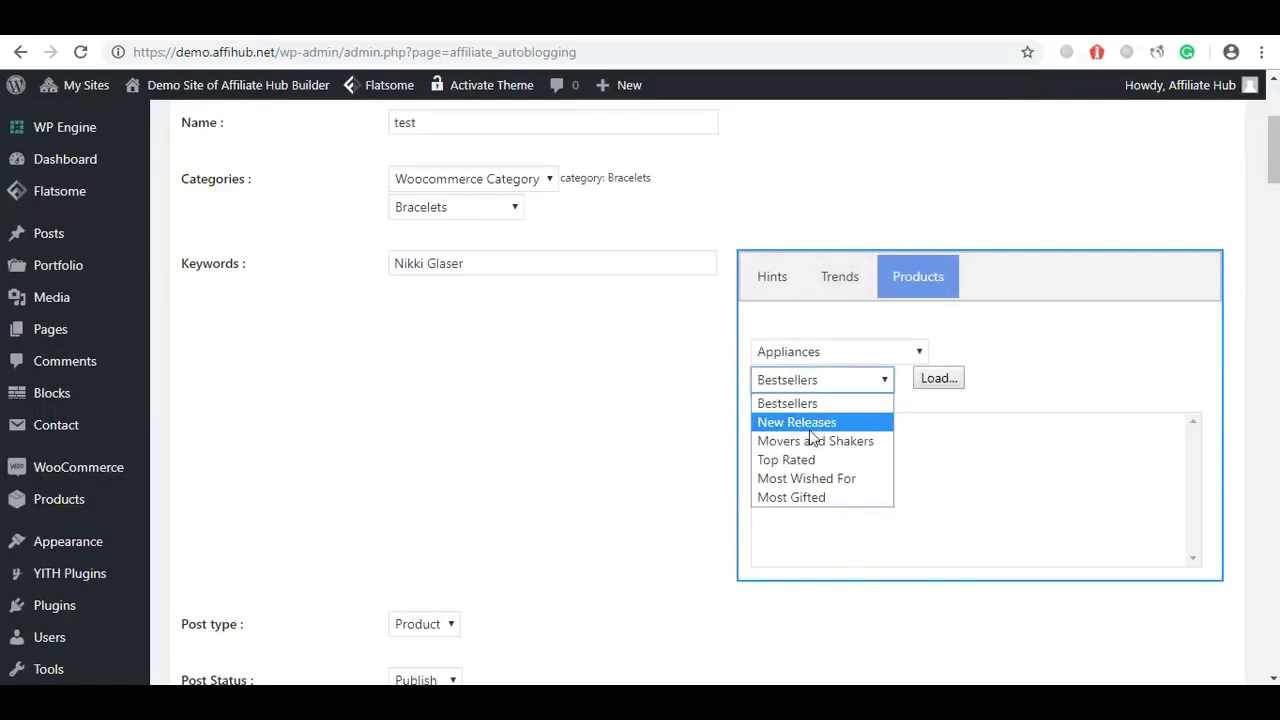
{"action": "left_click", "coordinate": [794, 495]}
{"action": "left_click", "coordinate": [940, 381]}
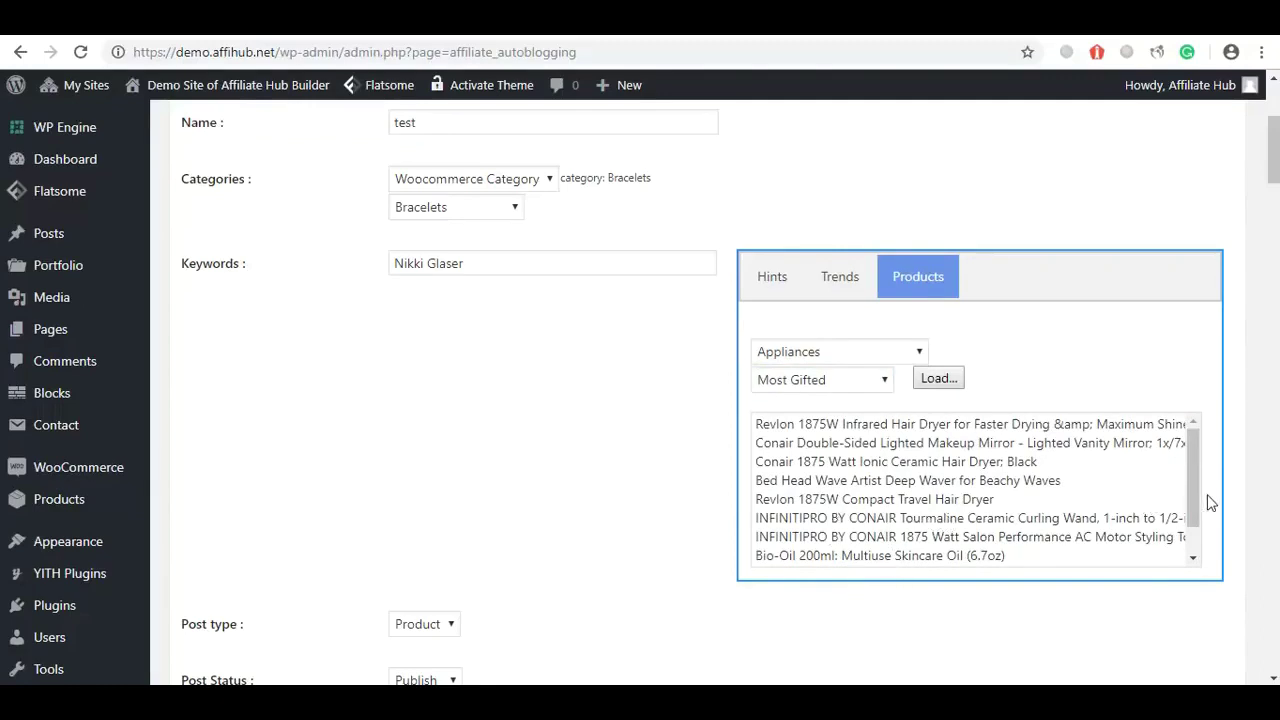
{"action": "mouse_move", "coordinate": [1194, 484]}
{"action": "left_mouse_down"}
{"action": "mouse_move", "coordinate": [1194, 521]}
{"action": "mouse_move", "coordinate": [1188, 480]}
{"action": "left_mouse_up"}
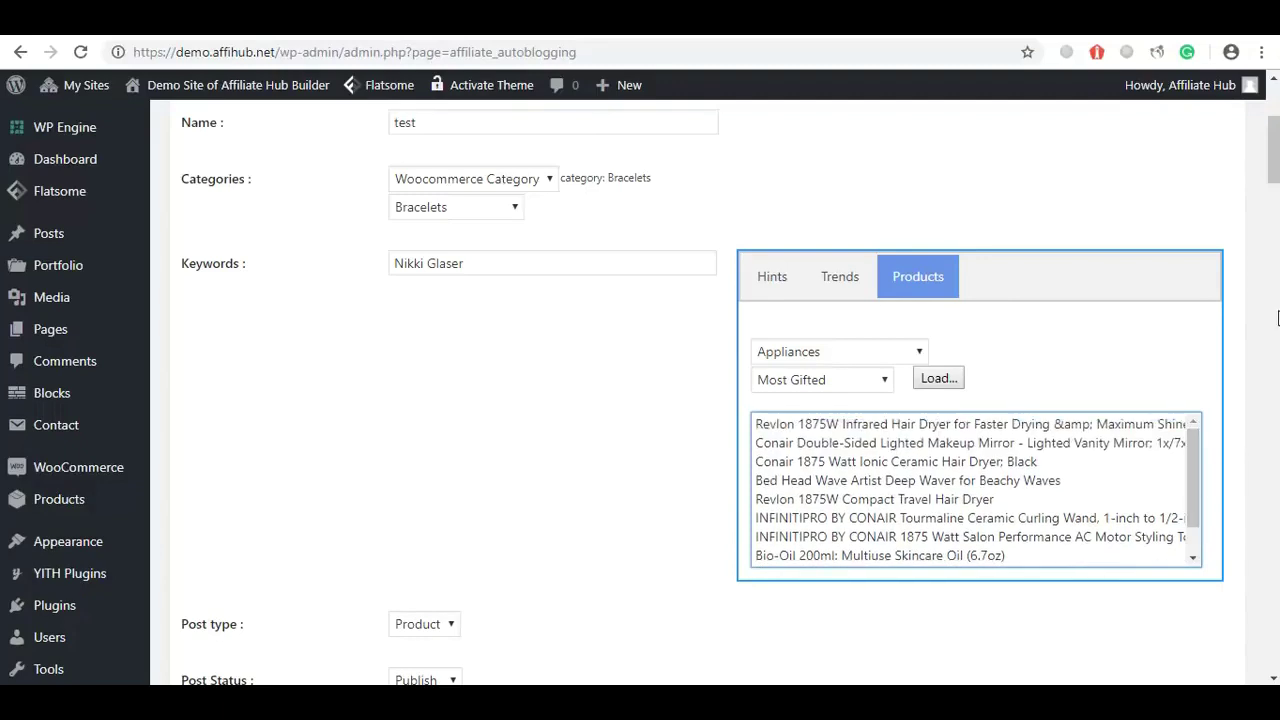
Switch the store's data option to Parsor and name the store "rate".
{"action": "left_click_drag", "start_coordinate": [1275, 178], "coordinate": [1274, 152]}
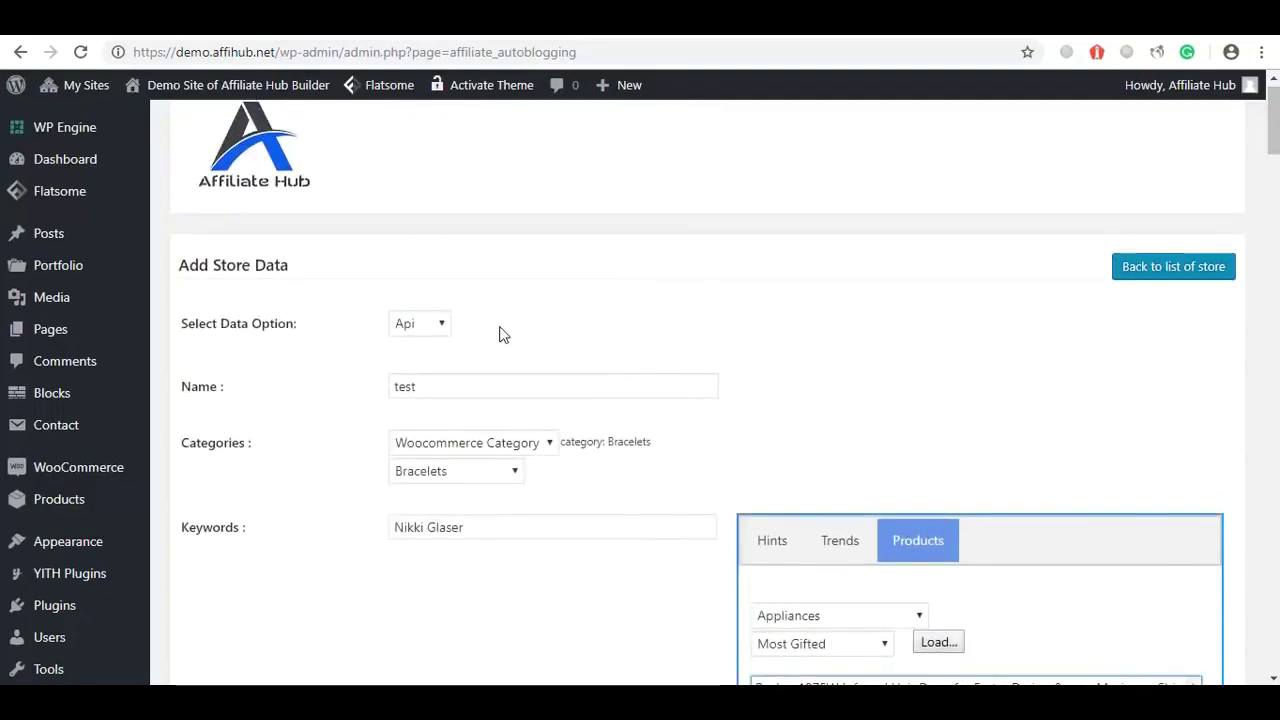
{"action": "left_click", "coordinate": [443, 327]}
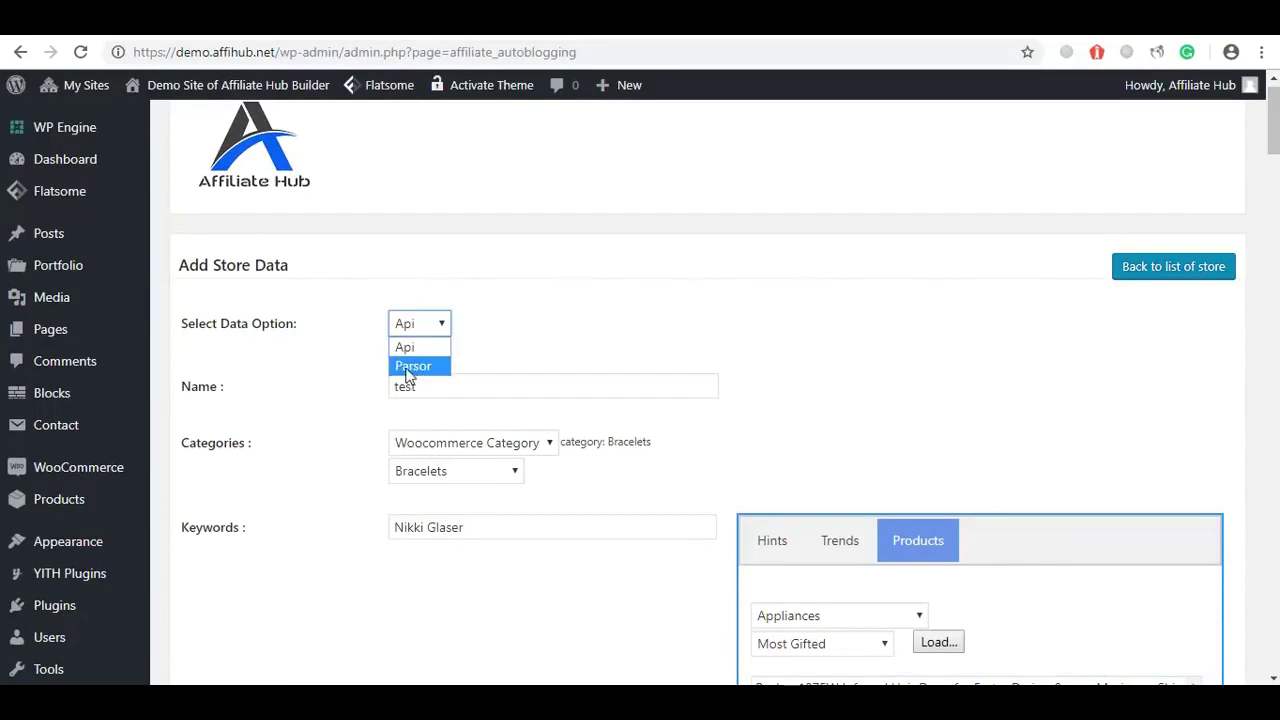
{"action": "left_click", "coordinate": [415, 368]}
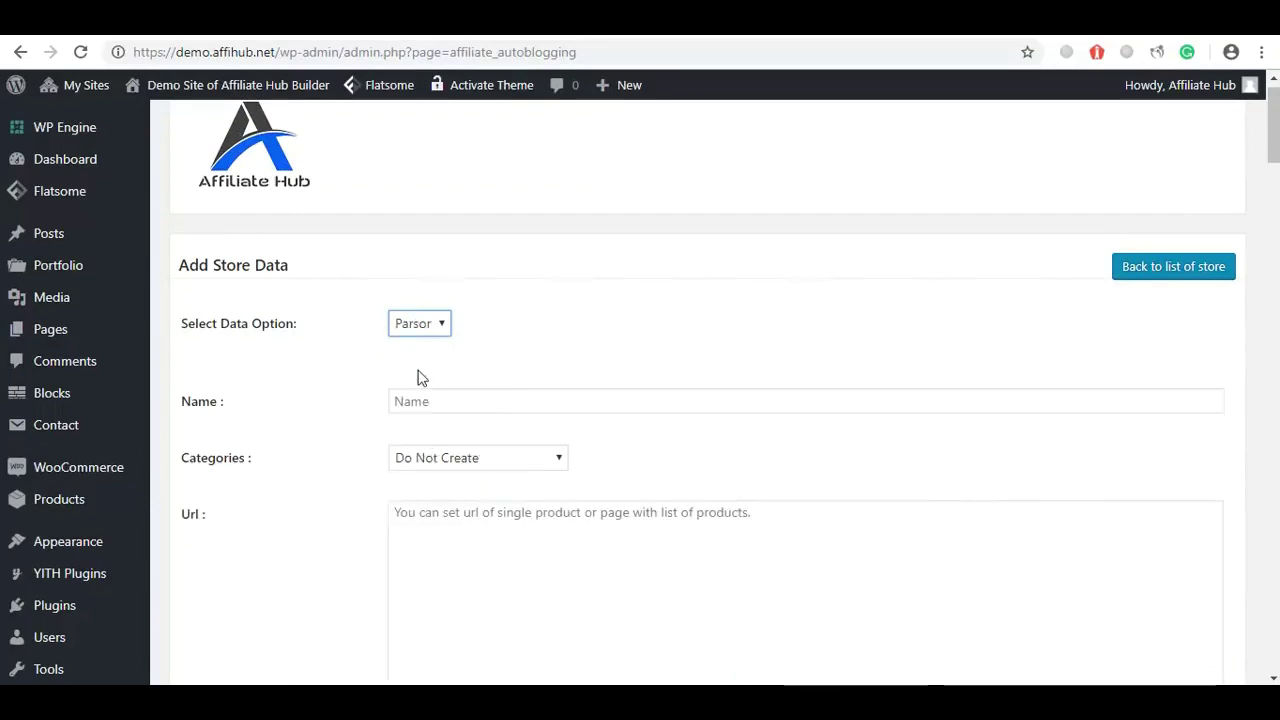
{"action": "left_click", "coordinate": [432, 400]}
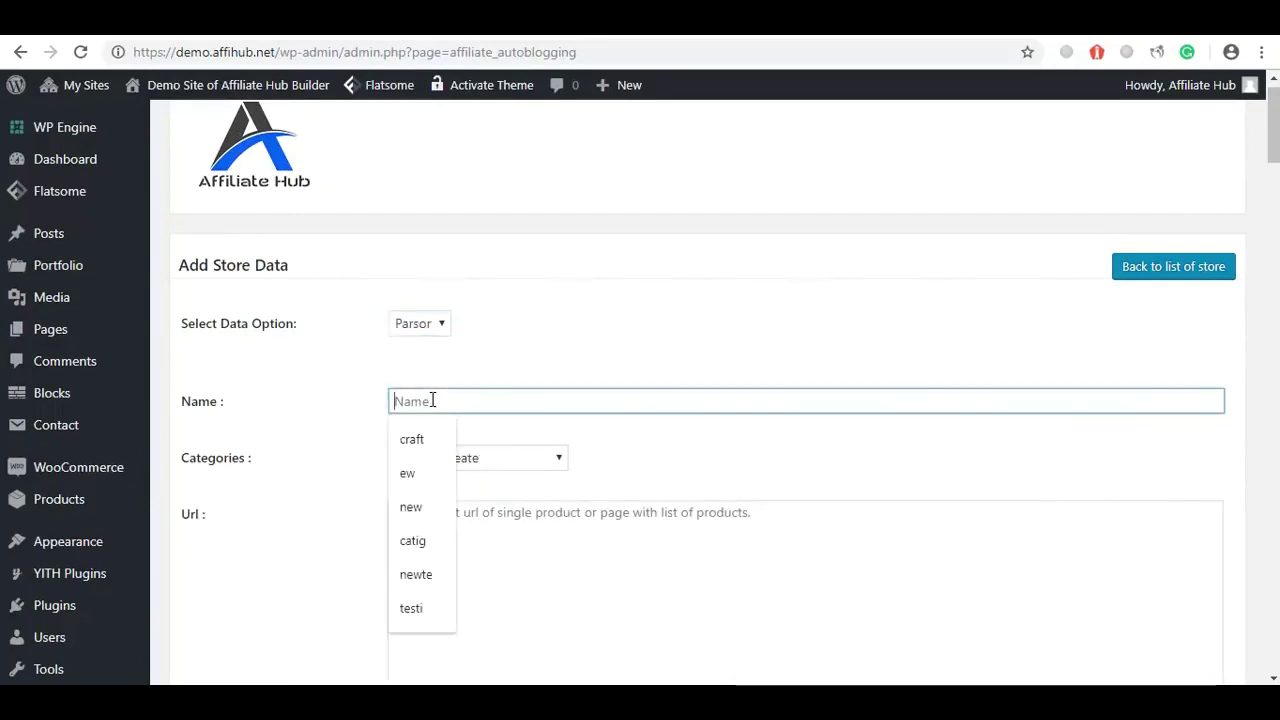
{"action": "type", "text": "rate"}
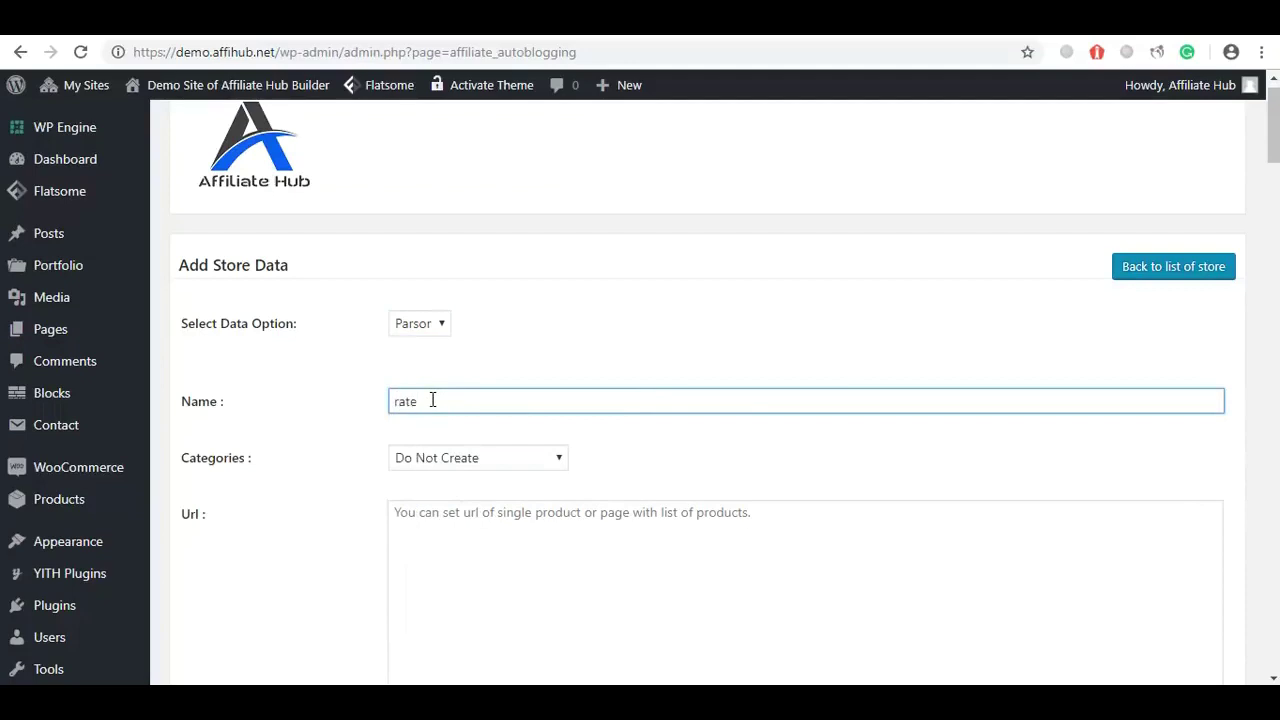
Assign the store to the existing Woocommerce category Runnung Shoes.
{"action": "left_click", "coordinate": [472, 467]}
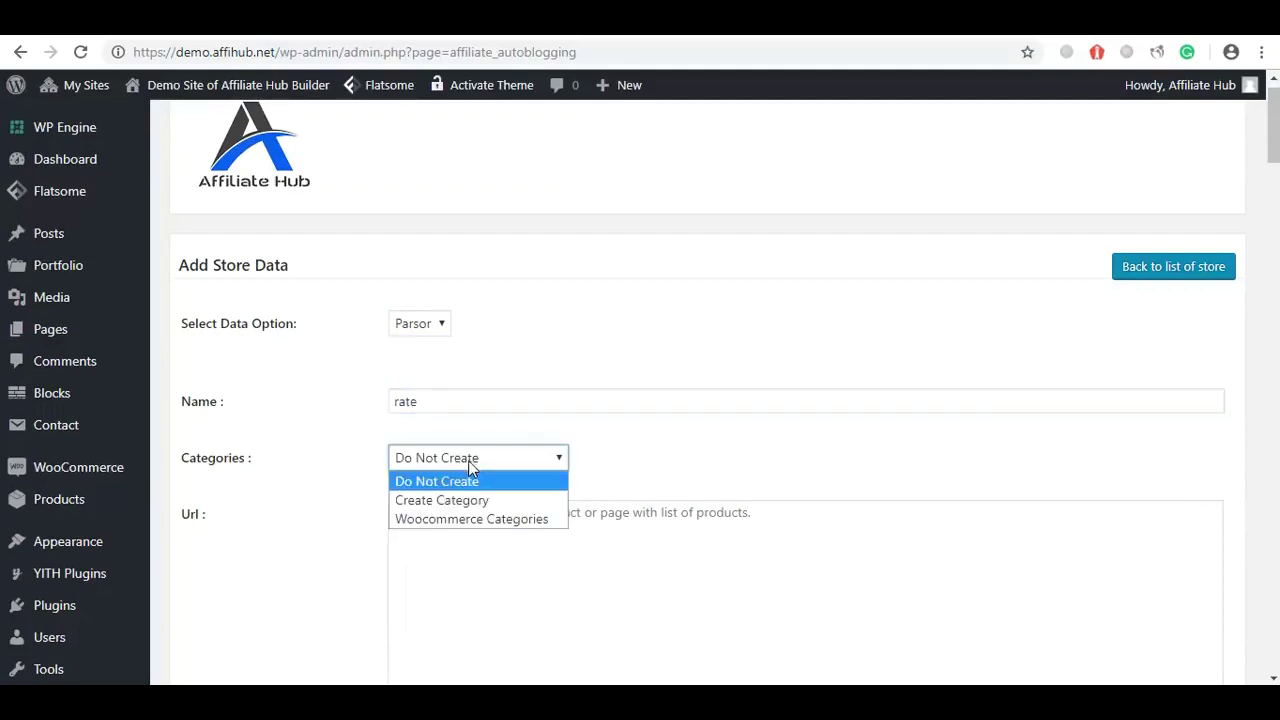
{"action": "left_click", "coordinate": [468, 518]}
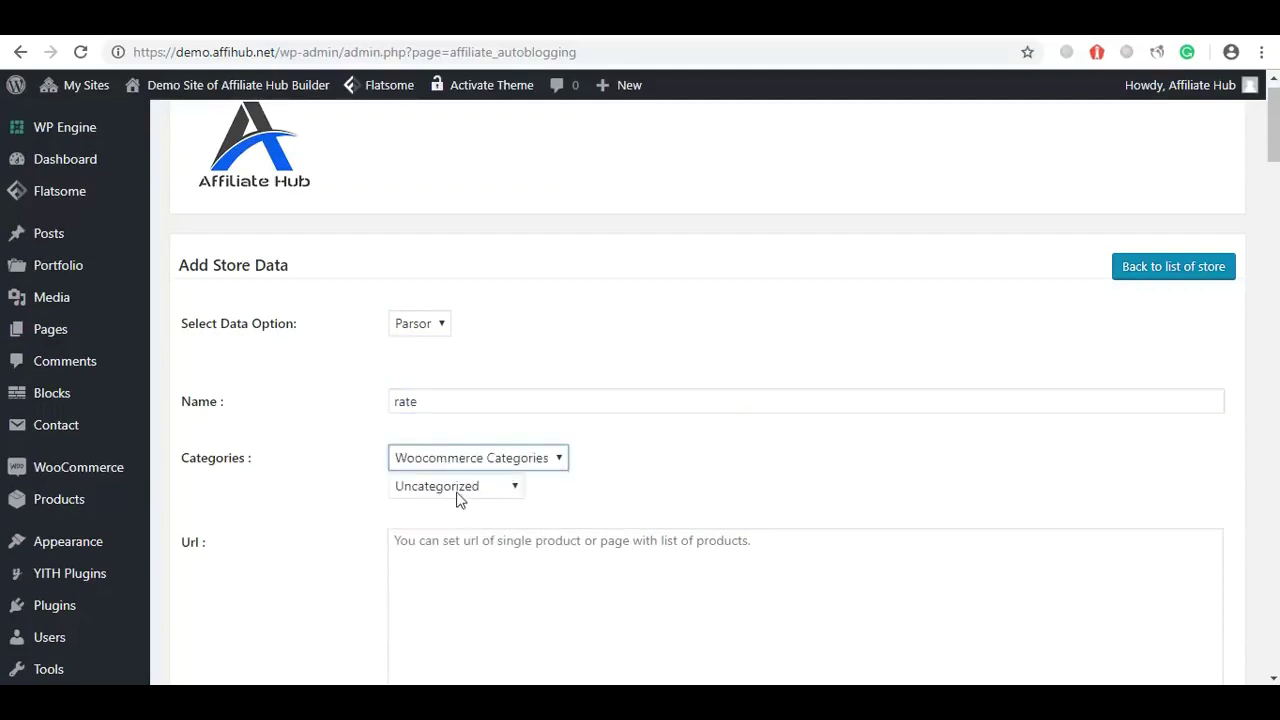
{"action": "left_click", "coordinate": [457, 491]}
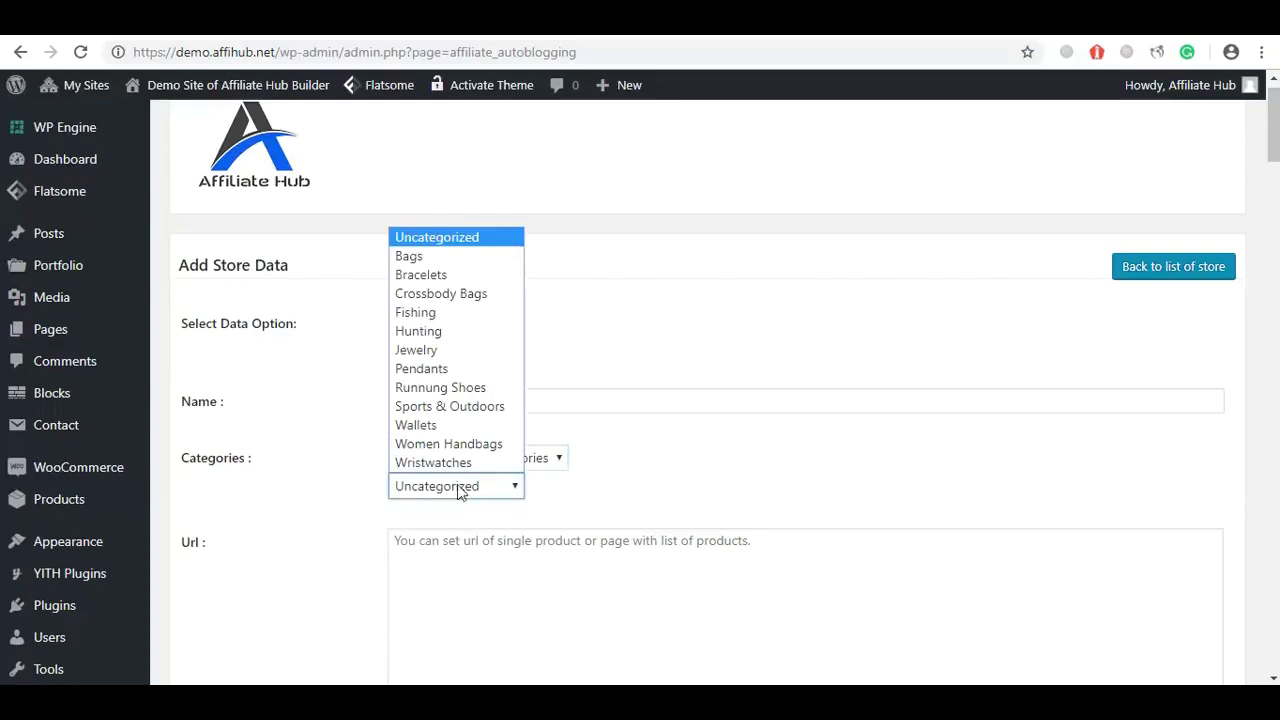
{"action": "left_click", "coordinate": [458, 390]}
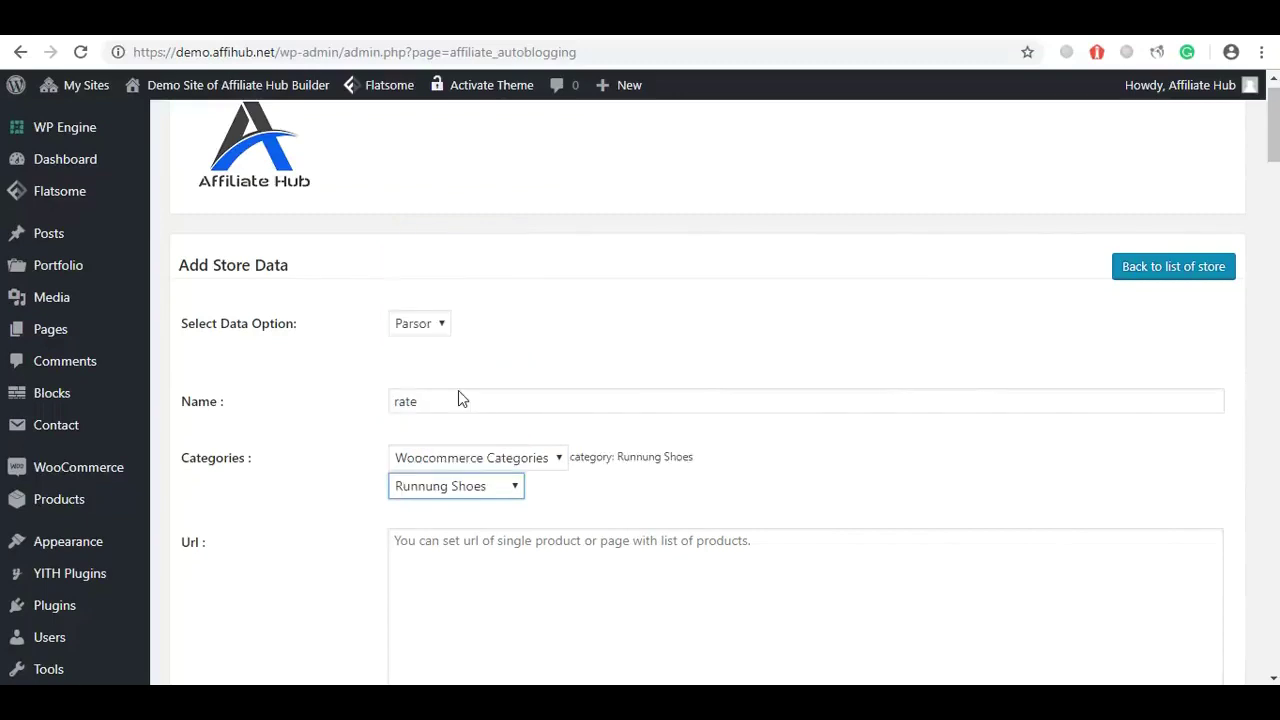
Switch to the Wiggle site and open the adidas Women's Ultra Boost Shoes page from its Run footwear's Running Shoes listing.
{"action": "left_click", "coordinate": [471, 548]}
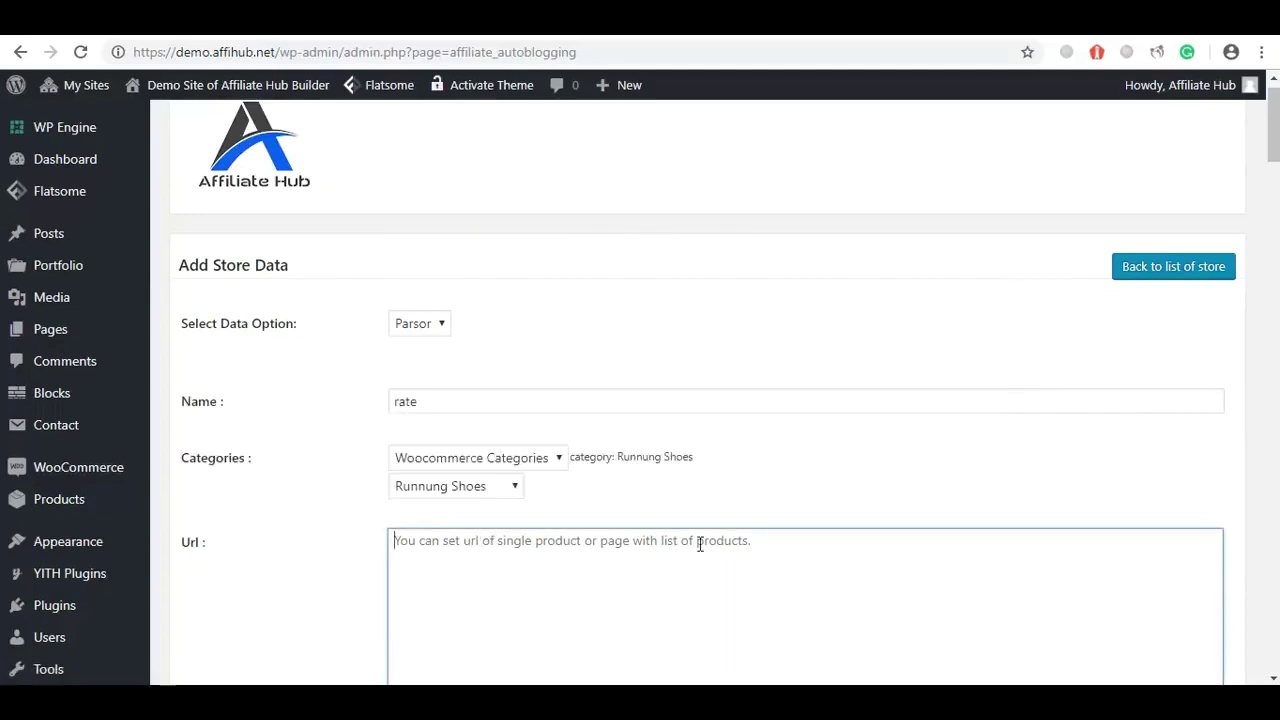
{"action": "key", "text": "ctrl+Tab"}
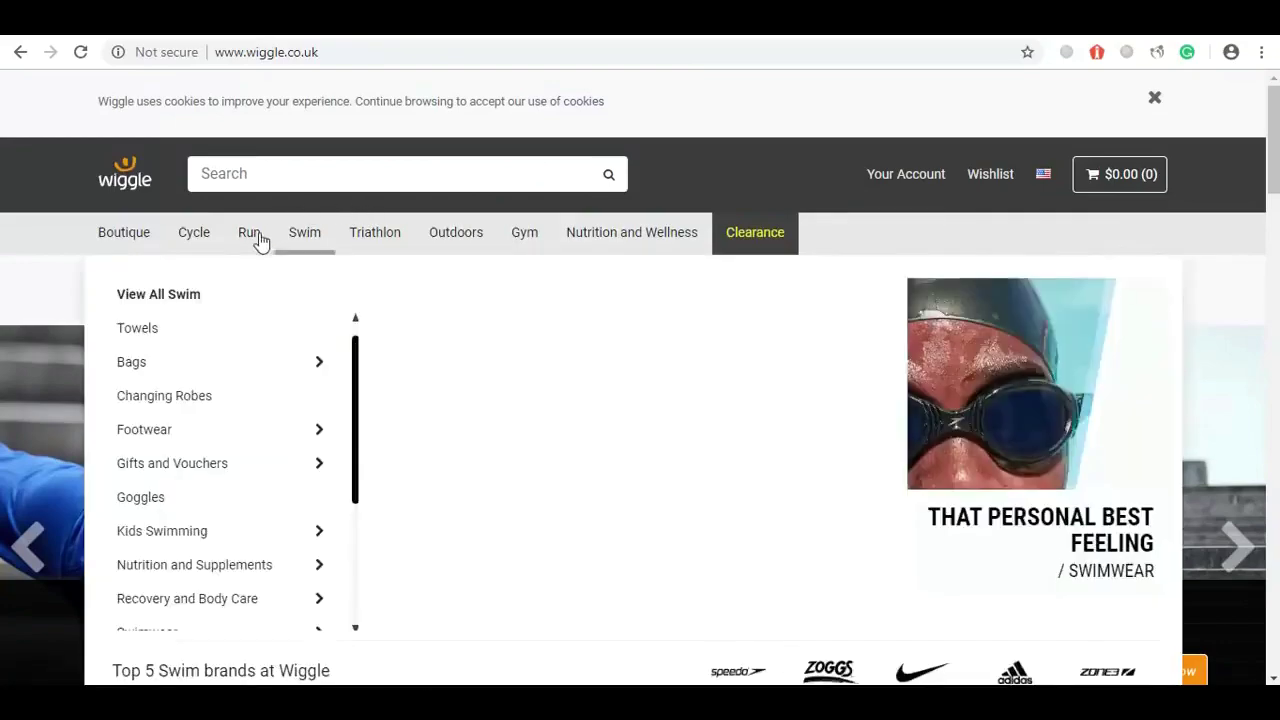
{"action": "mouse_move", "coordinate": [256, 243]}
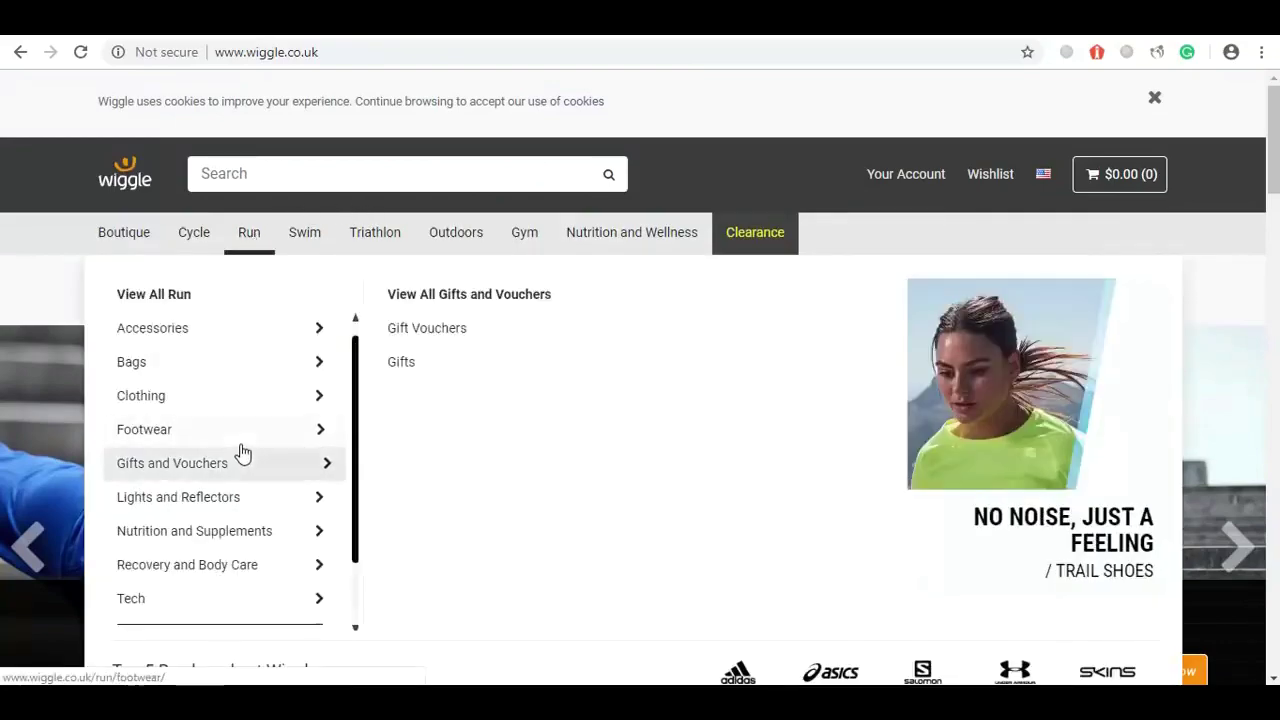
{"action": "mouse_move", "coordinate": [240, 437]}
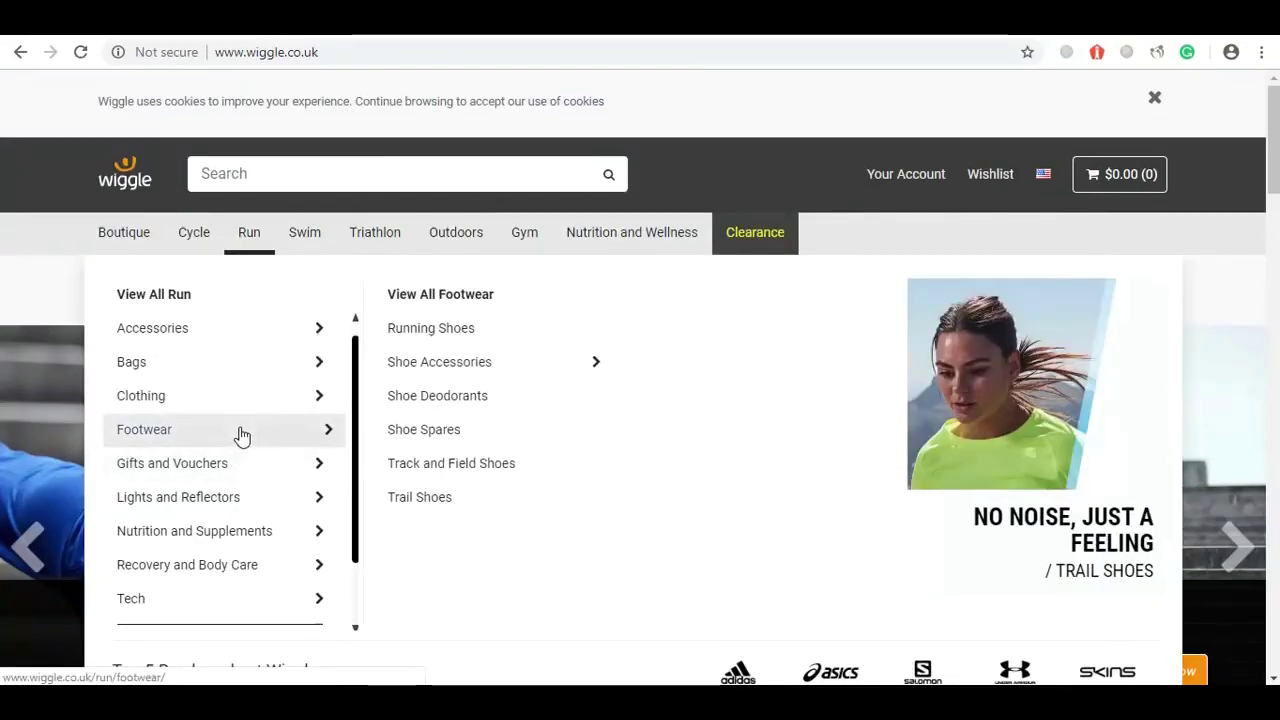
{"action": "left_click", "coordinate": [447, 327]}
{"action": "left_click_drag", "start_coordinate": [1275, 145], "coordinate": [1276, 220]}
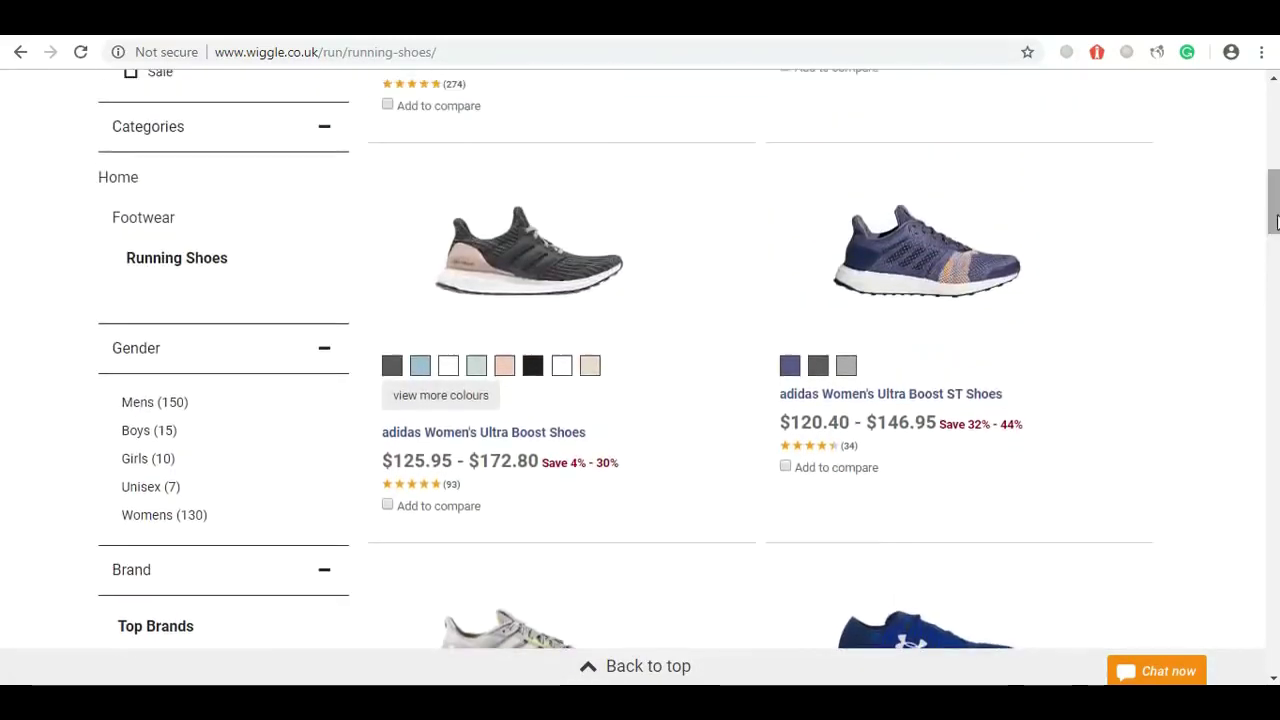
{"action": "left_click", "coordinate": [450, 437]}
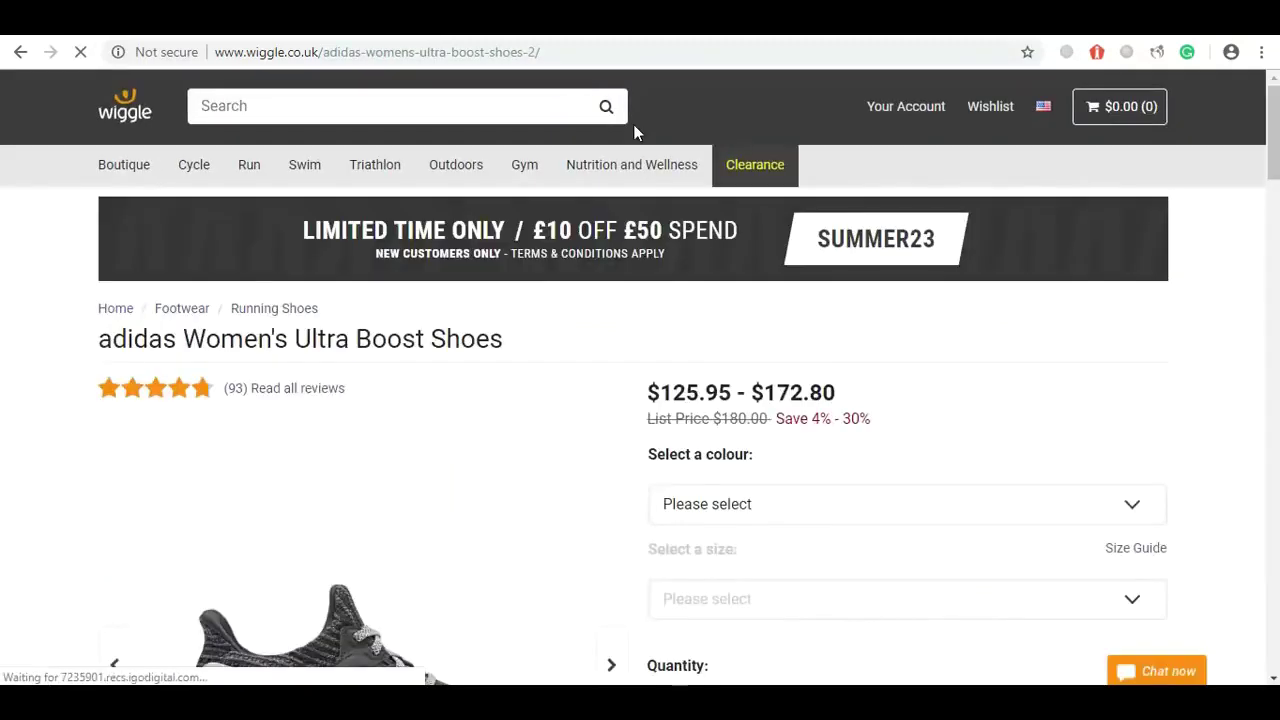
Copy the Wiggle product page's address into the store's Url list and start a new line below it.
{"action": "left_click", "coordinate": [602, 57]}
{"action": "key", "text": "ctrl+c"}
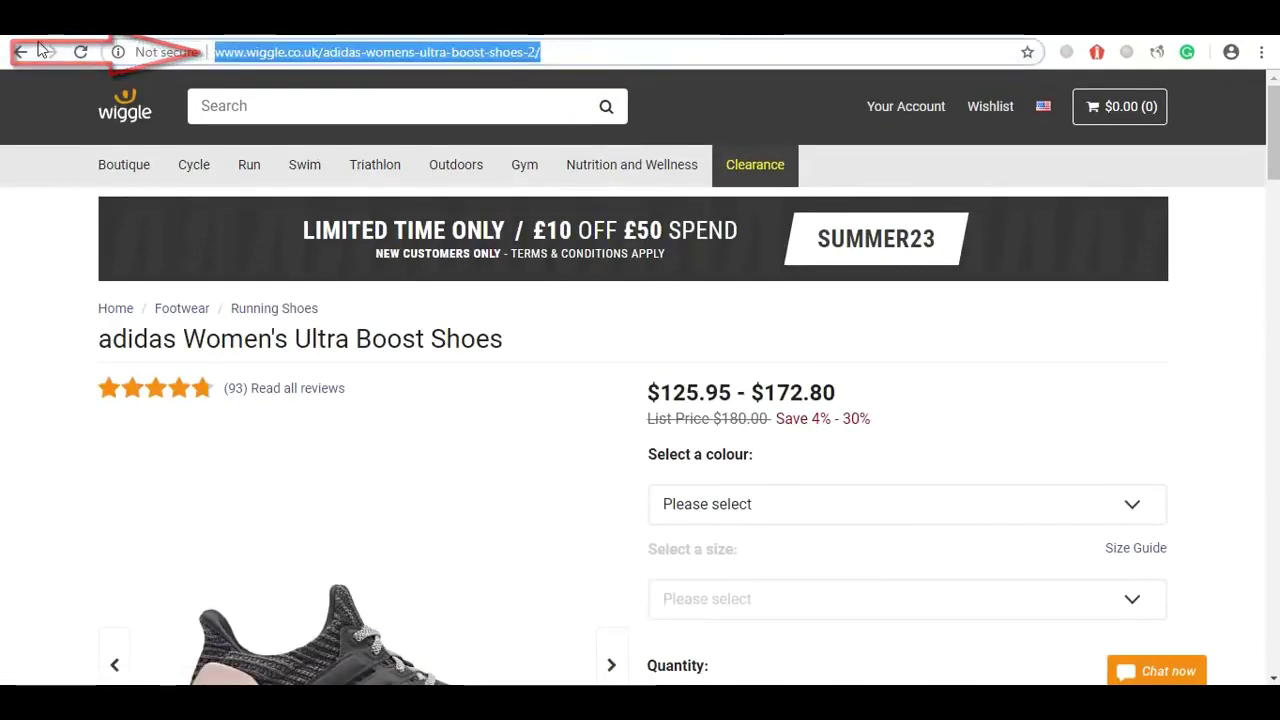
{"action": "left_click", "coordinate": [112, 32]}
{"action": "key", "text": "ctrl+v"}
{"action": "key", "text": "Return"}
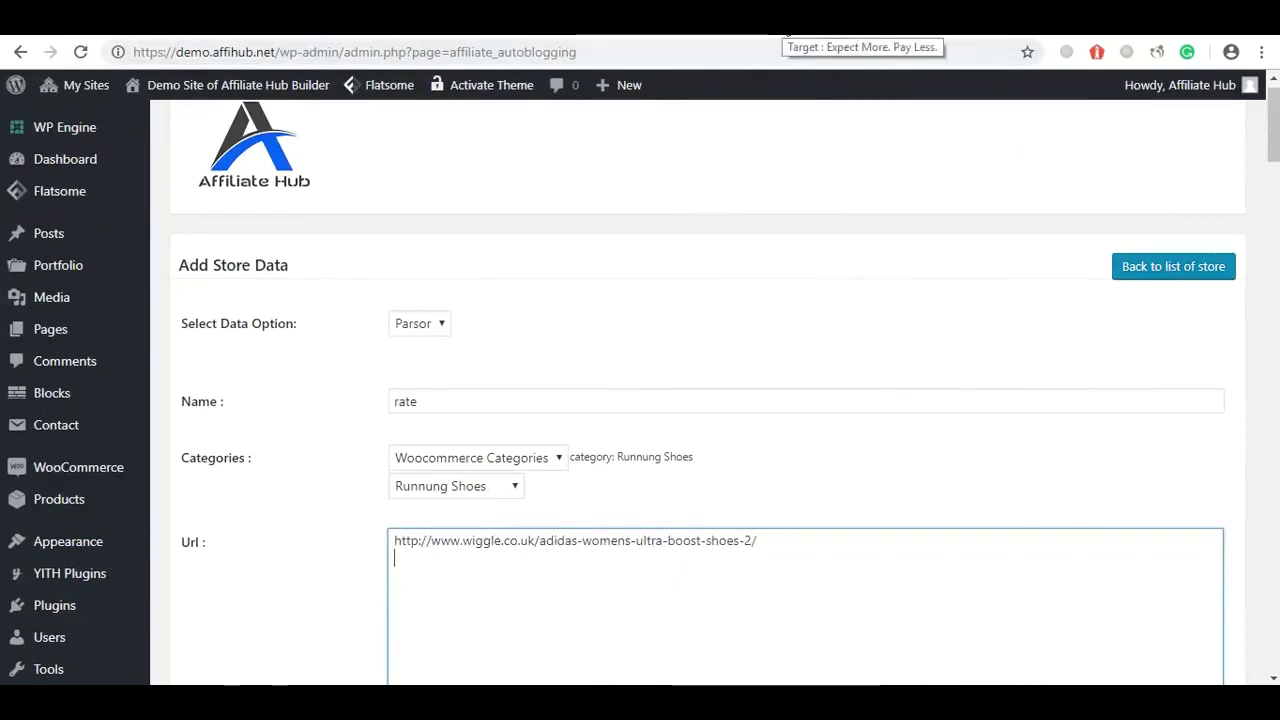
Switch to the Target site, search for "running shoes" and open the Toddler Boys' S SPORT BY SKECHERS Alen Athletic Shoes - Black page.
{"action": "left_click", "coordinate": [787, 30]}
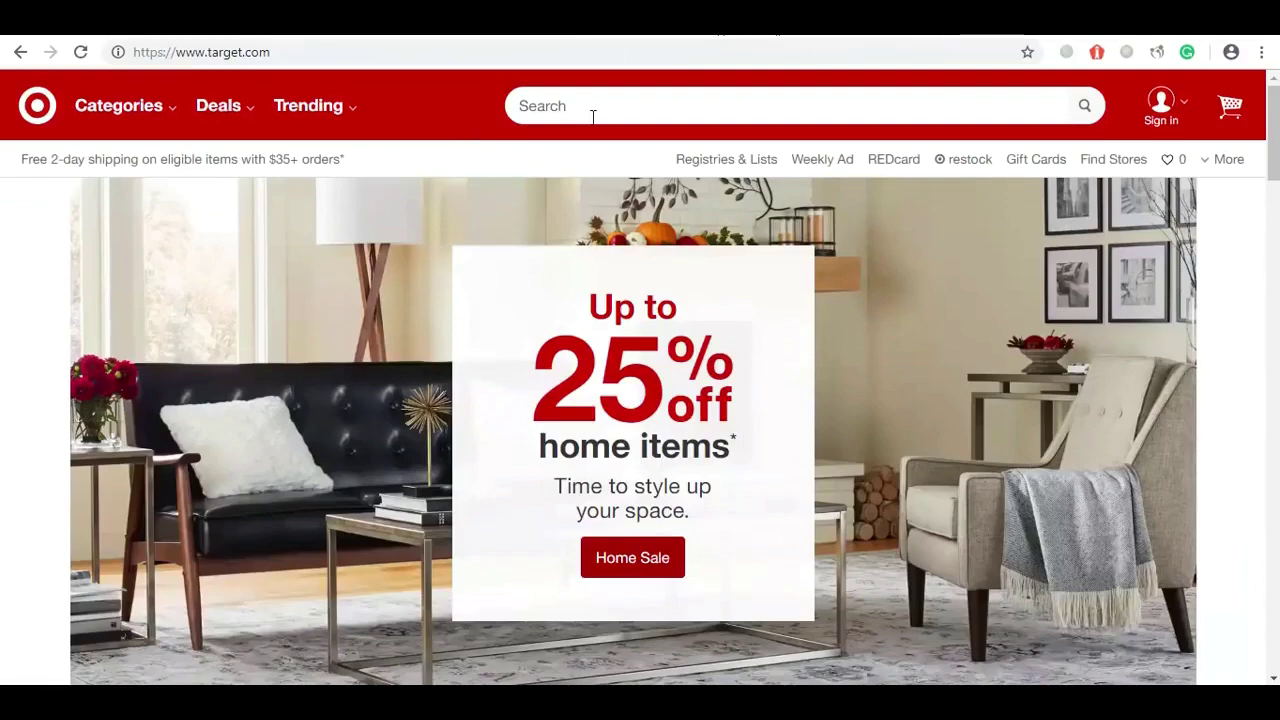
{"action": "left_click", "coordinate": [592, 117]}
{"action": "type", "text": "running shoes"}
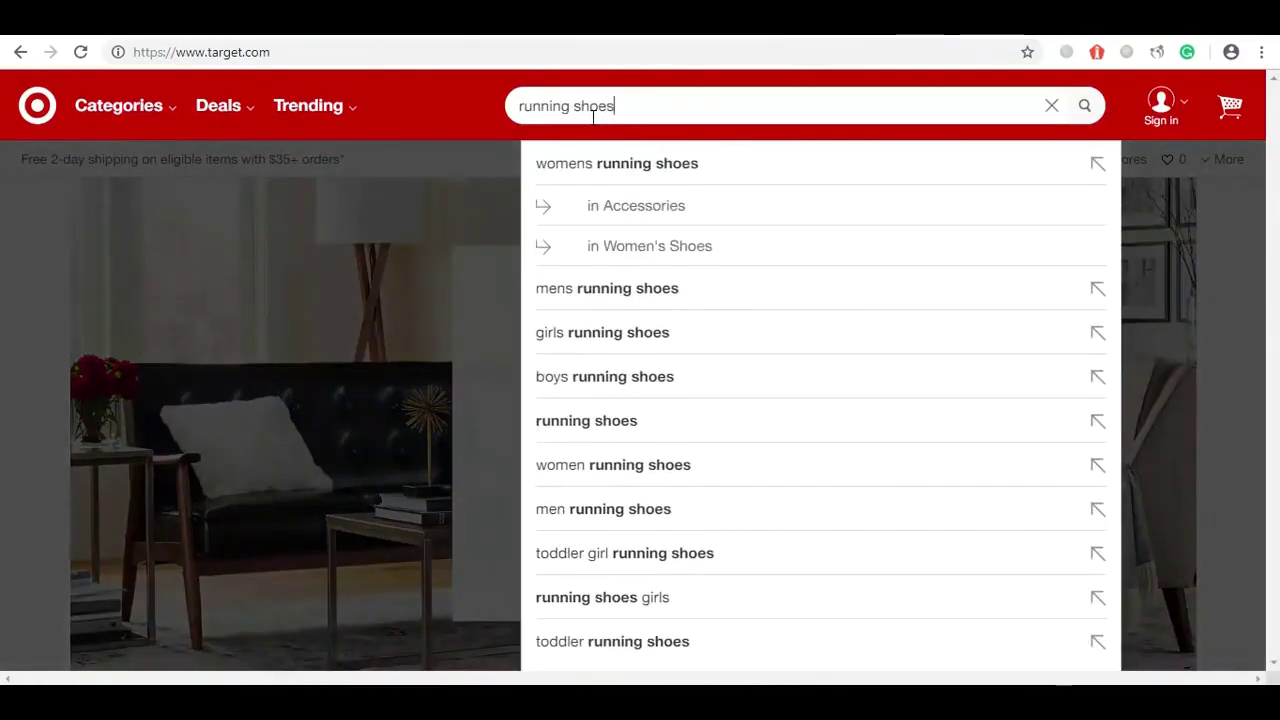
{"action": "key", "text": "Return"}
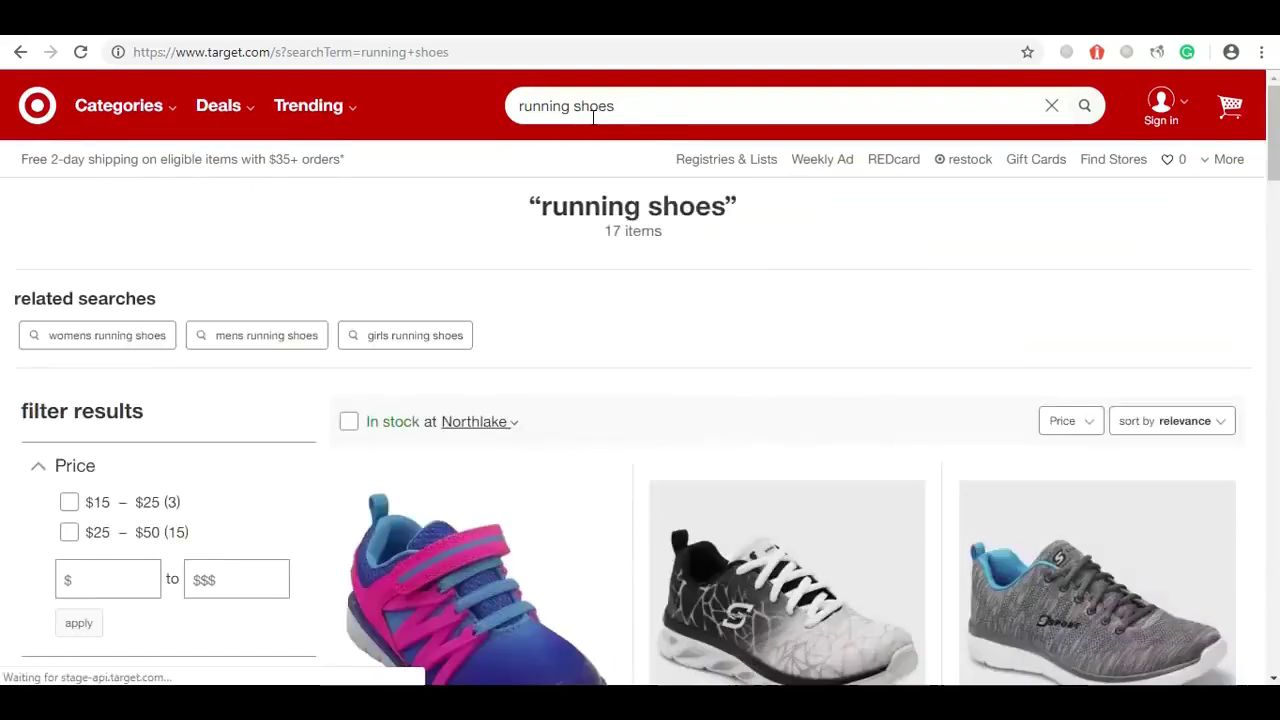
{"action": "scroll", "coordinate": [593, 117], "scroll_direction": "down", "scroll_amount": 4}
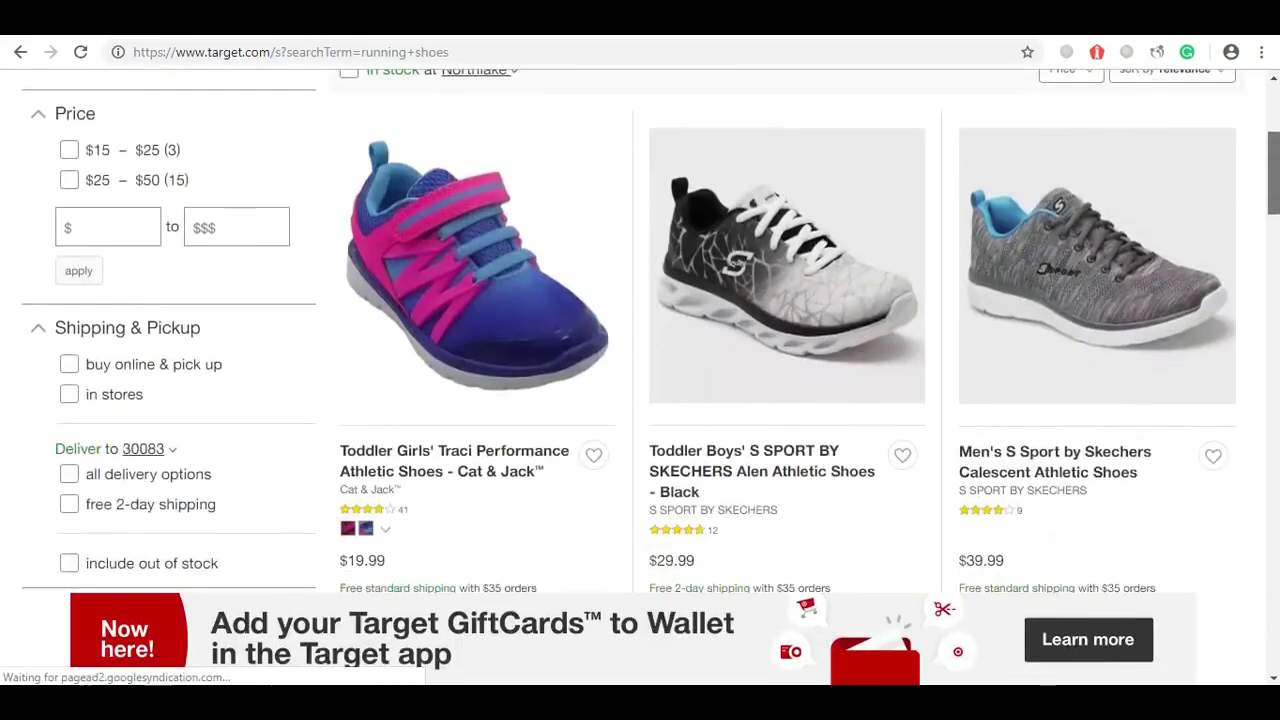
{"action": "scroll", "coordinate": [650, 376], "scroll_direction": "down", "scroll_amount": 2}
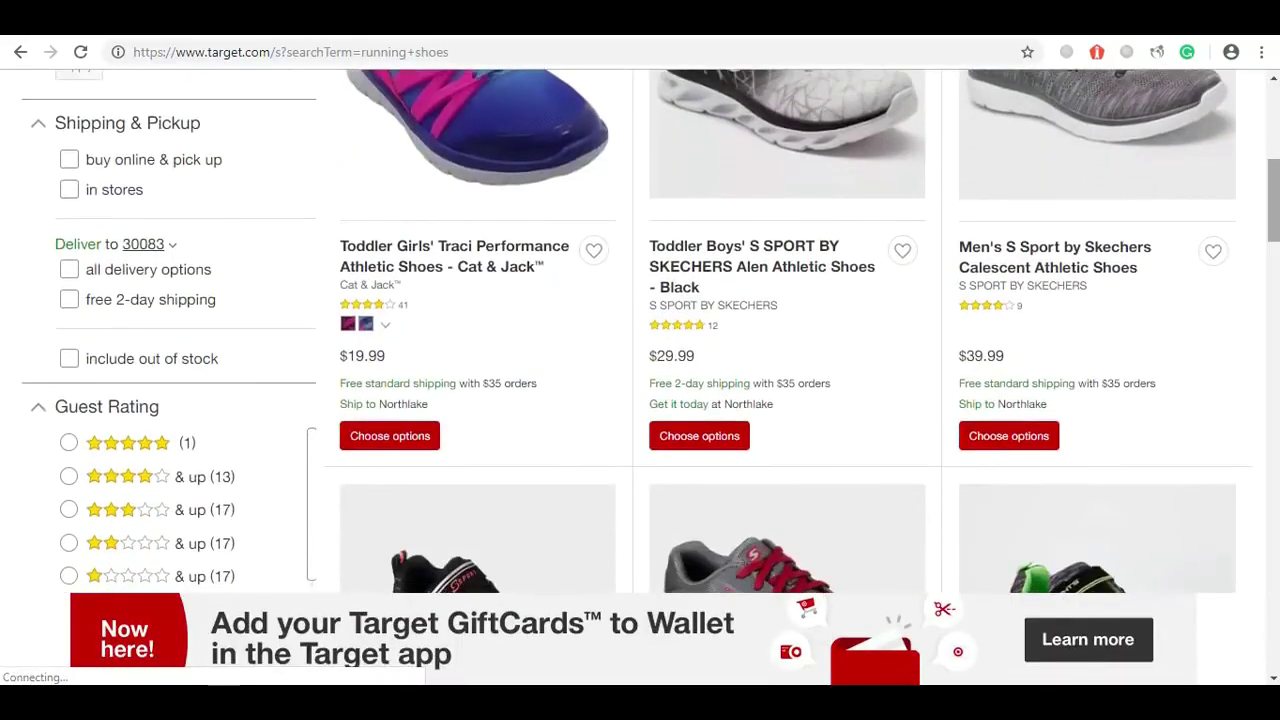
{"action": "left_click", "coordinate": [750, 286]}
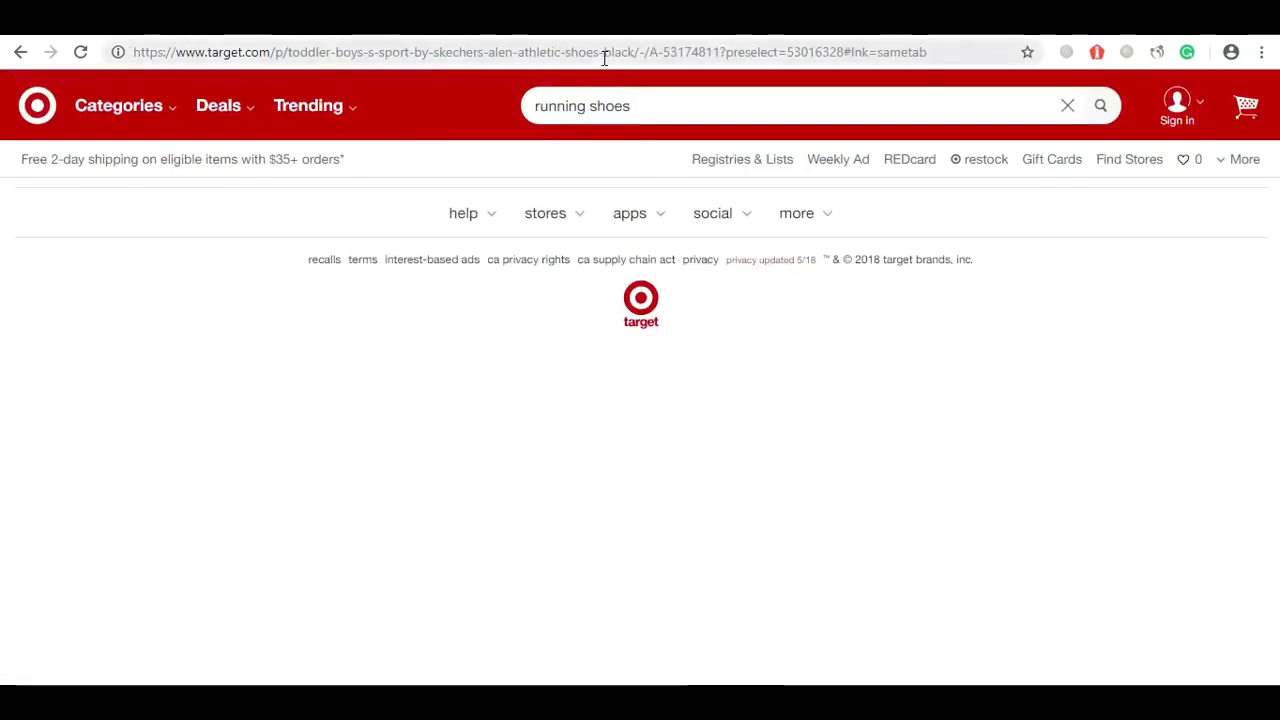
Copy the Target product page's address into the store's Url list and start a new line below it.
{"action": "left_click", "coordinate": [604, 52]}
{"action": "key", "text": "ctrl+c"}
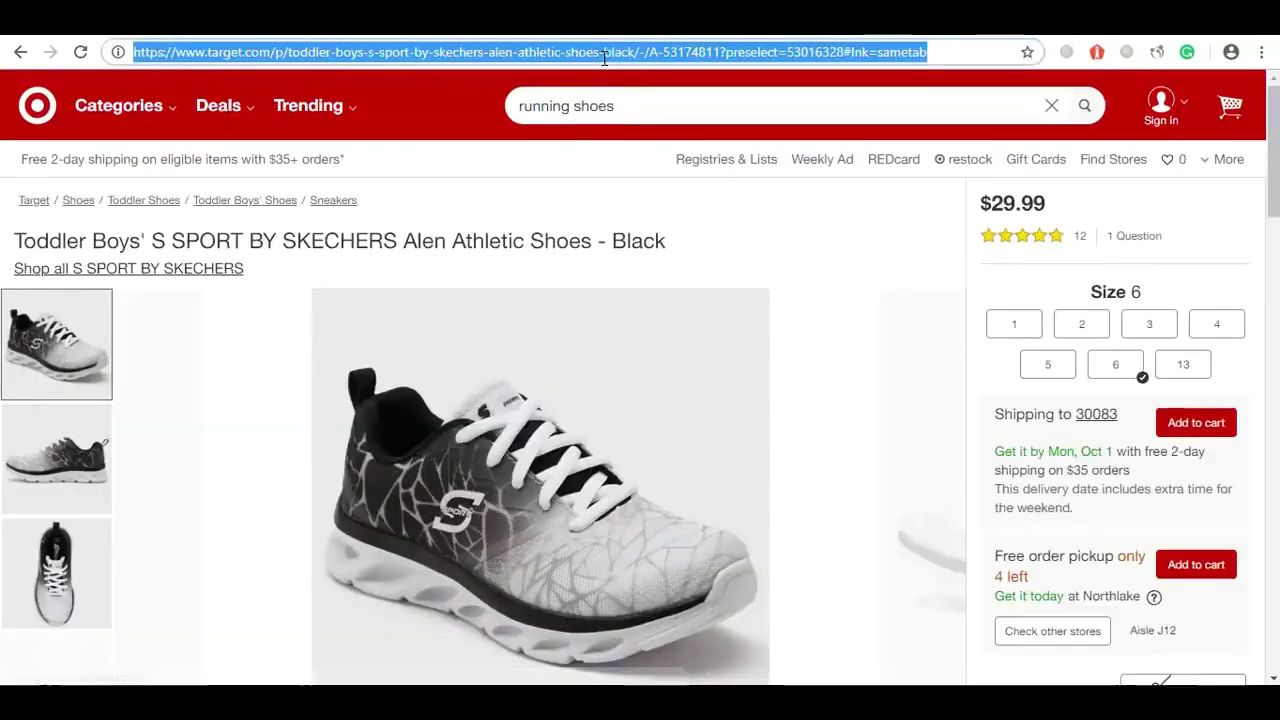
{"action": "left_click", "coordinate": [78, 22]}
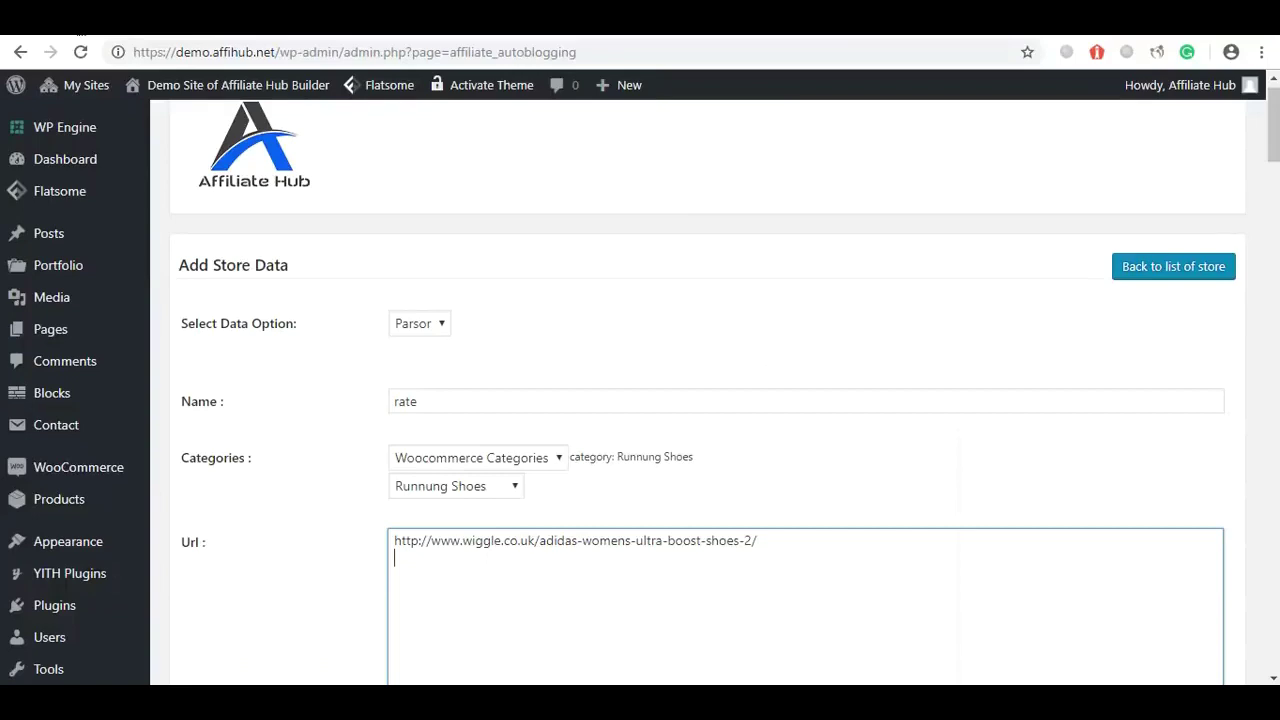
{"action": "key", "text": "ctrl+v"}
{"action": "key", "text": "Return"}
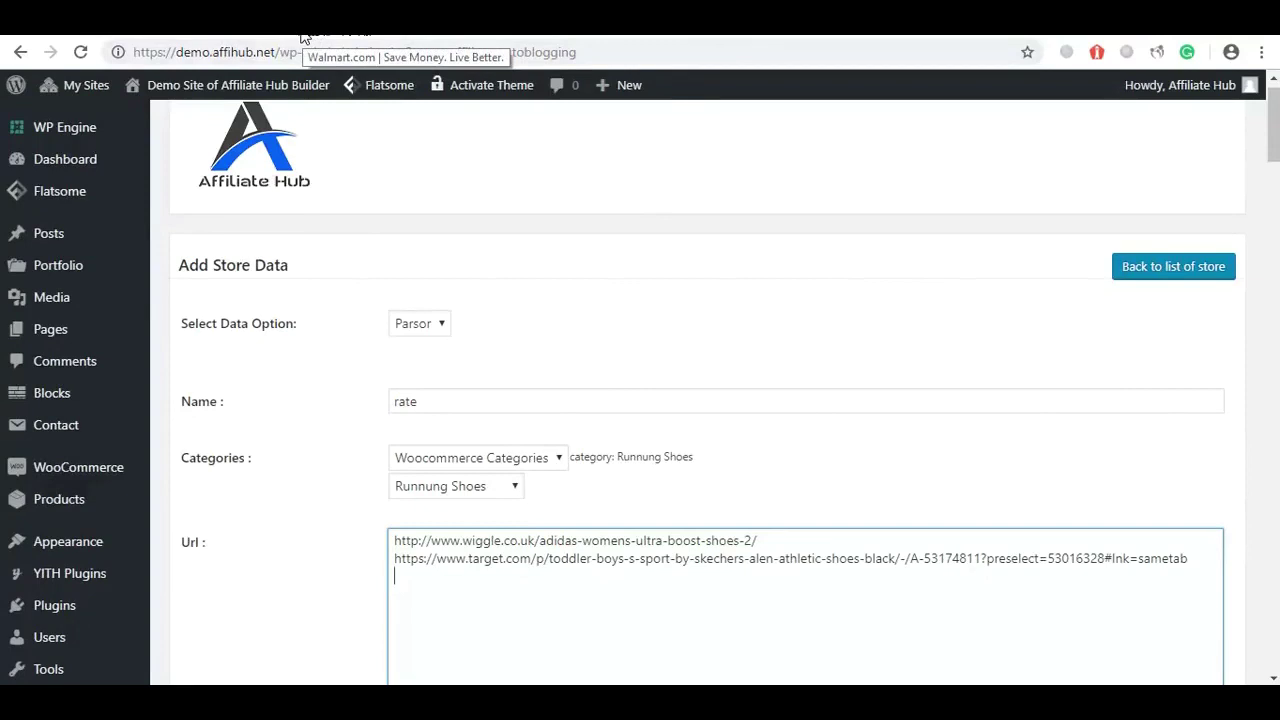
Search the Jumia site for "watches" and add the Casio AE-1000WD-1A Stainless Steel Watch - Silver page's address to the store's Url list.
{"action": "left_click", "coordinate": [208, 22]}
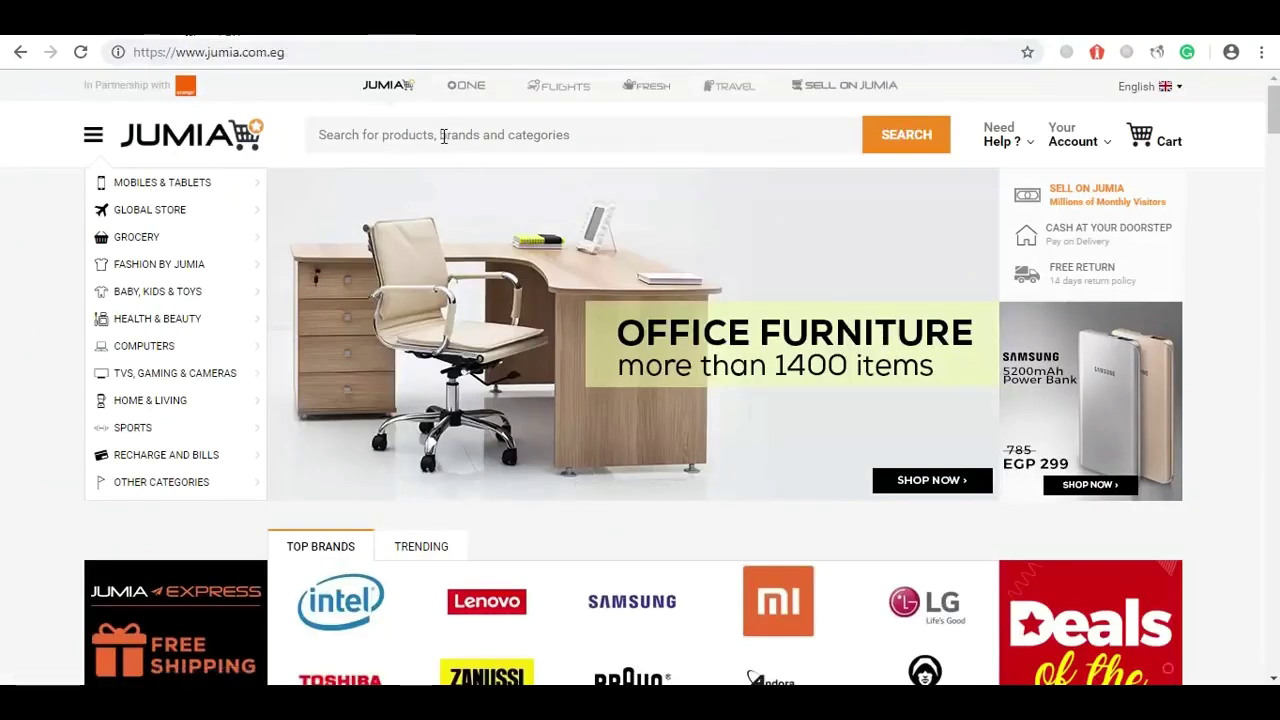
{"action": "type", "text": "watches"}
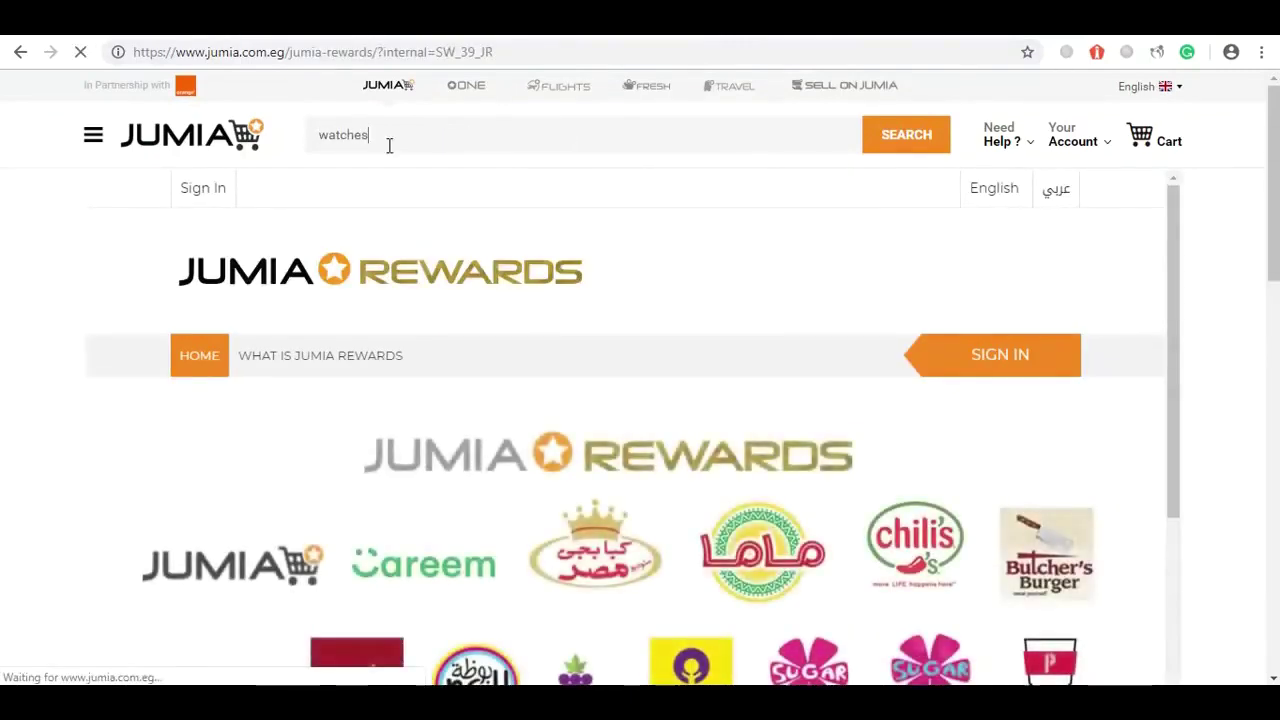
{"action": "key", "text": "Return"}
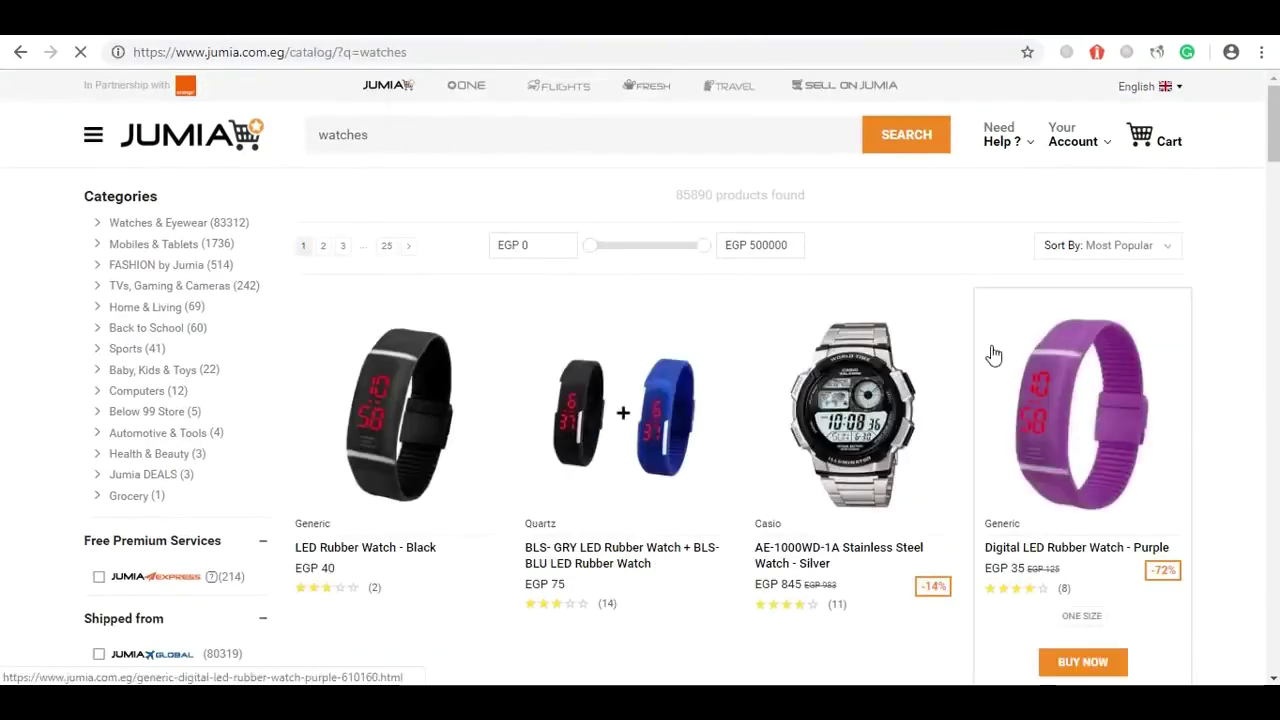
{"action": "scroll", "coordinate": [1272, 135], "scroll_direction": "down", "scroll_amount": 2}
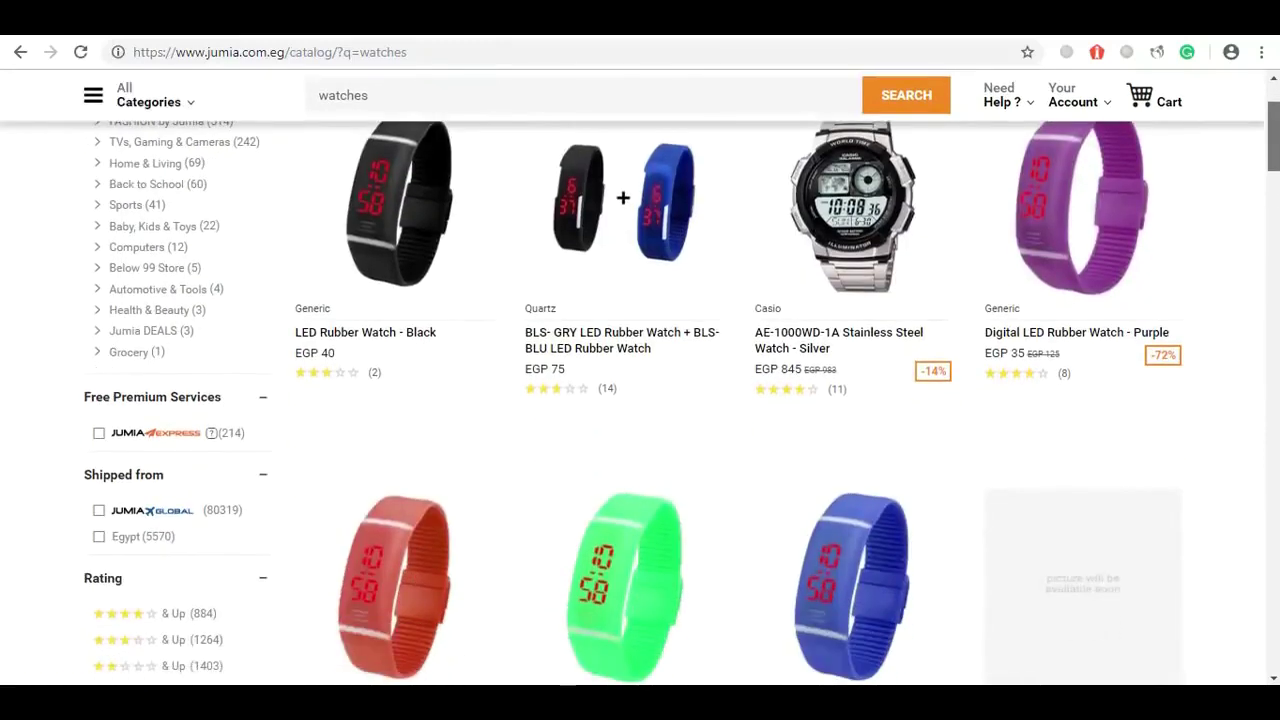
{"action": "left_click", "coordinate": [895, 348]}
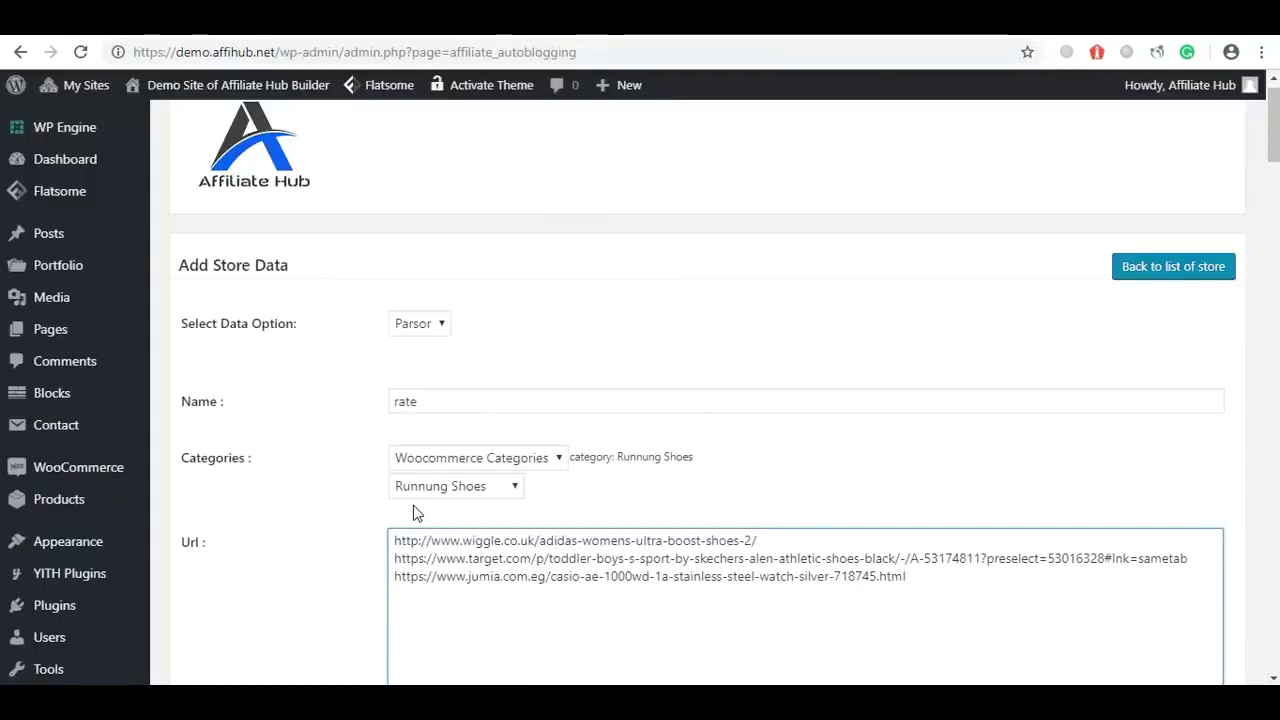
Submit the store data to import the products from the listed URLs into WooCommerce.
{"action": "scroll", "coordinate": [413, 505], "scroll_direction": "down", "scroll_amount": 3}
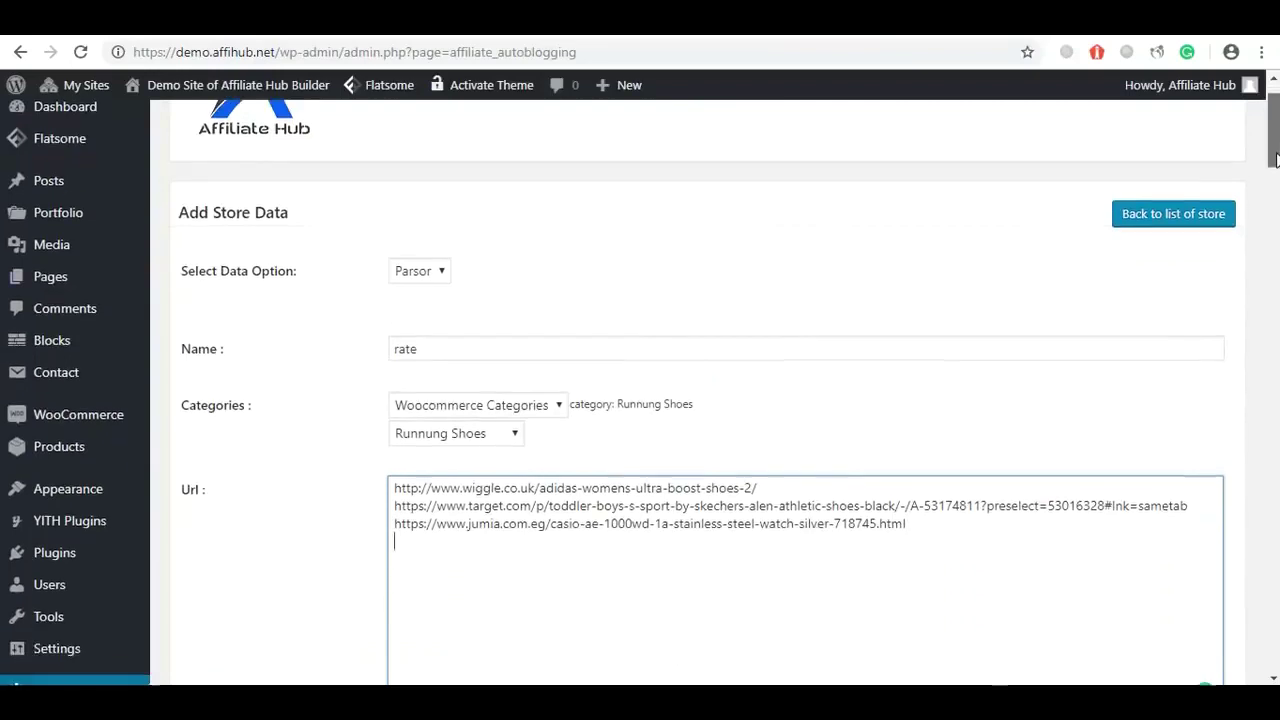
{"action": "left_click", "coordinate": [210, 545]}
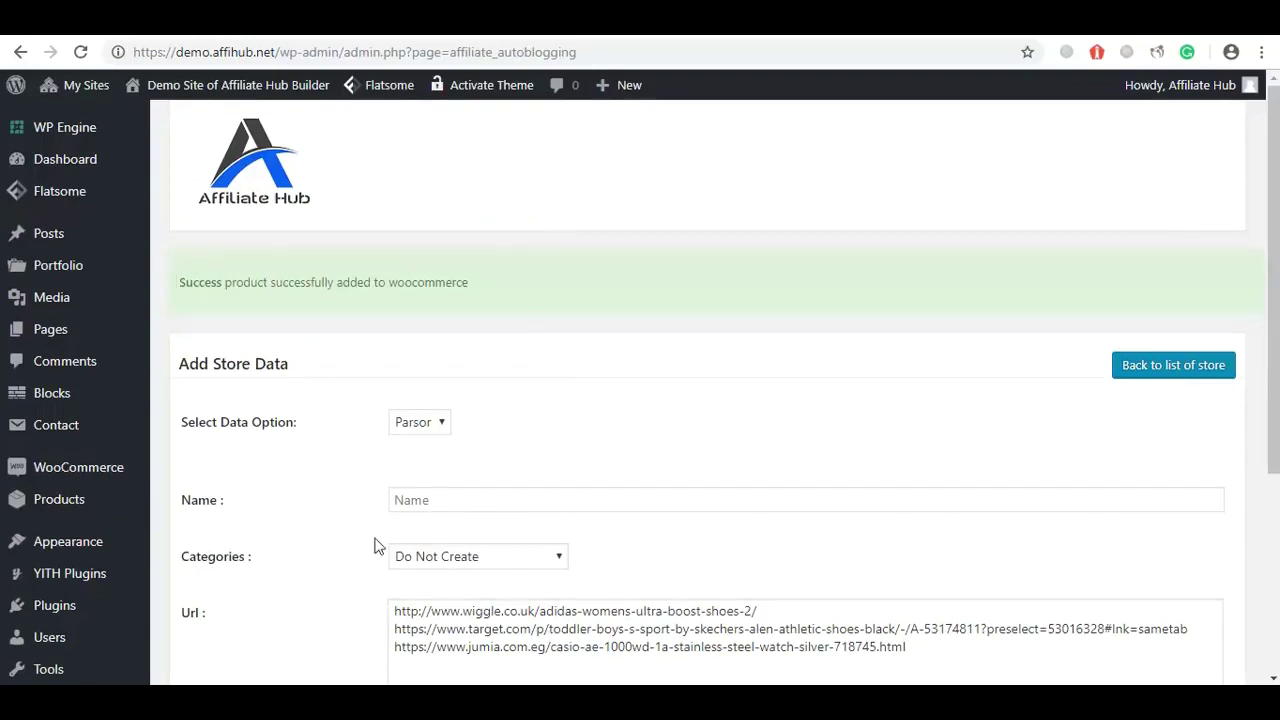
Open the All Products list in a new tab and review the imported products' images, prices and categories.
{"action": "mouse_move", "coordinate": [134, 508]}
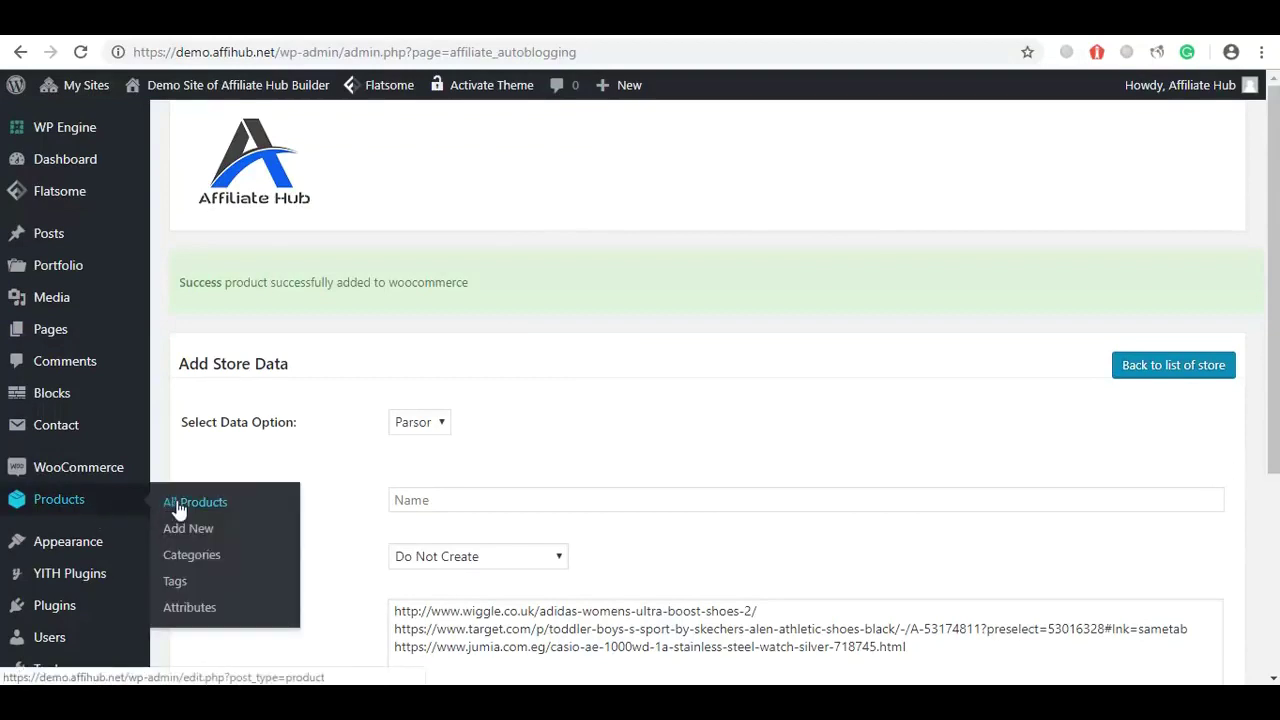
{"action": "right_click", "coordinate": [177, 509]}
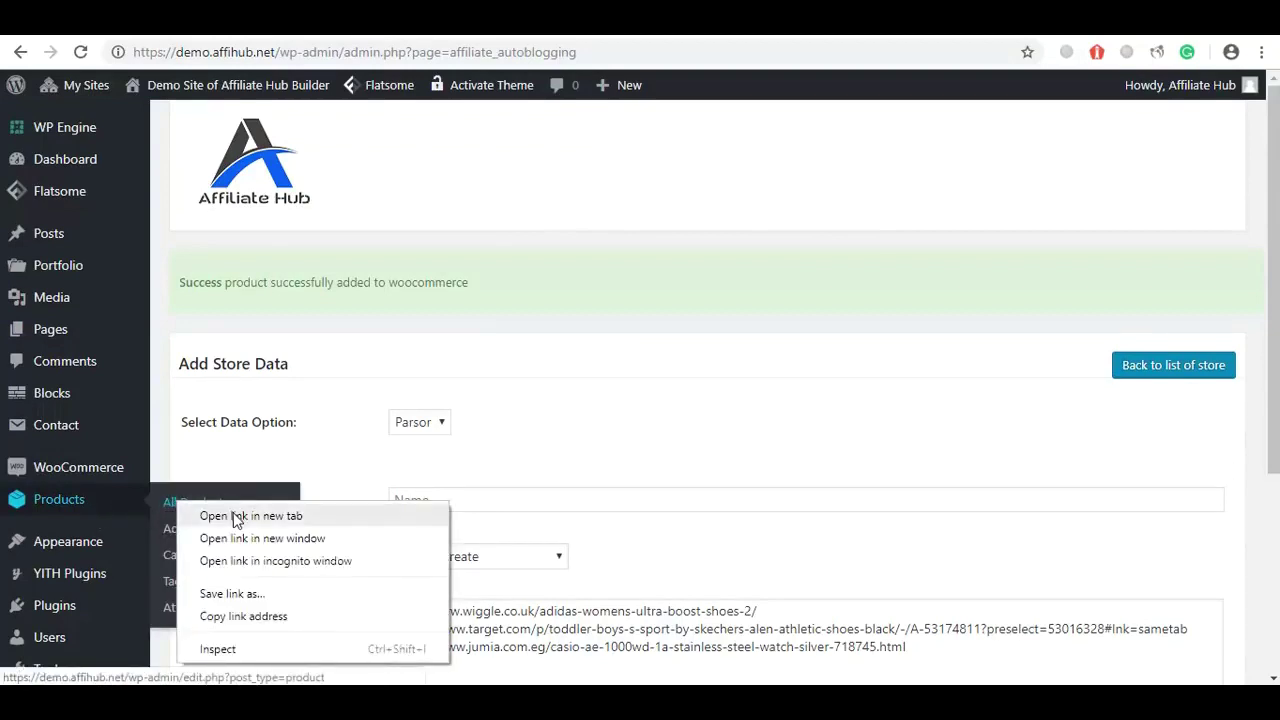
{"action": "left_click", "coordinate": [234, 517]}
{"action": "left_click", "coordinate": [127, 30]}
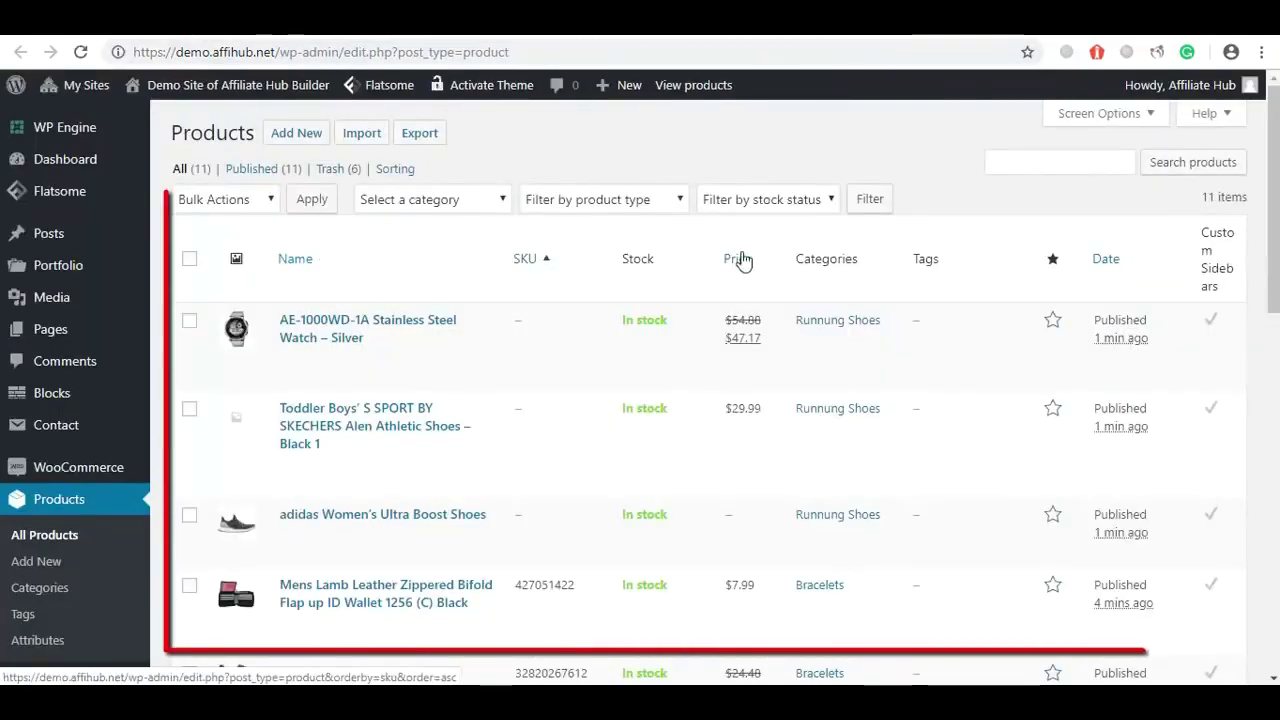
{"action": "scroll", "coordinate": [382, 254], "scroll_direction": "down", "scroll_amount": 1}
{"action": "scroll", "coordinate": [700, 400], "scroll_direction": "down", "scroll_amount": 4}
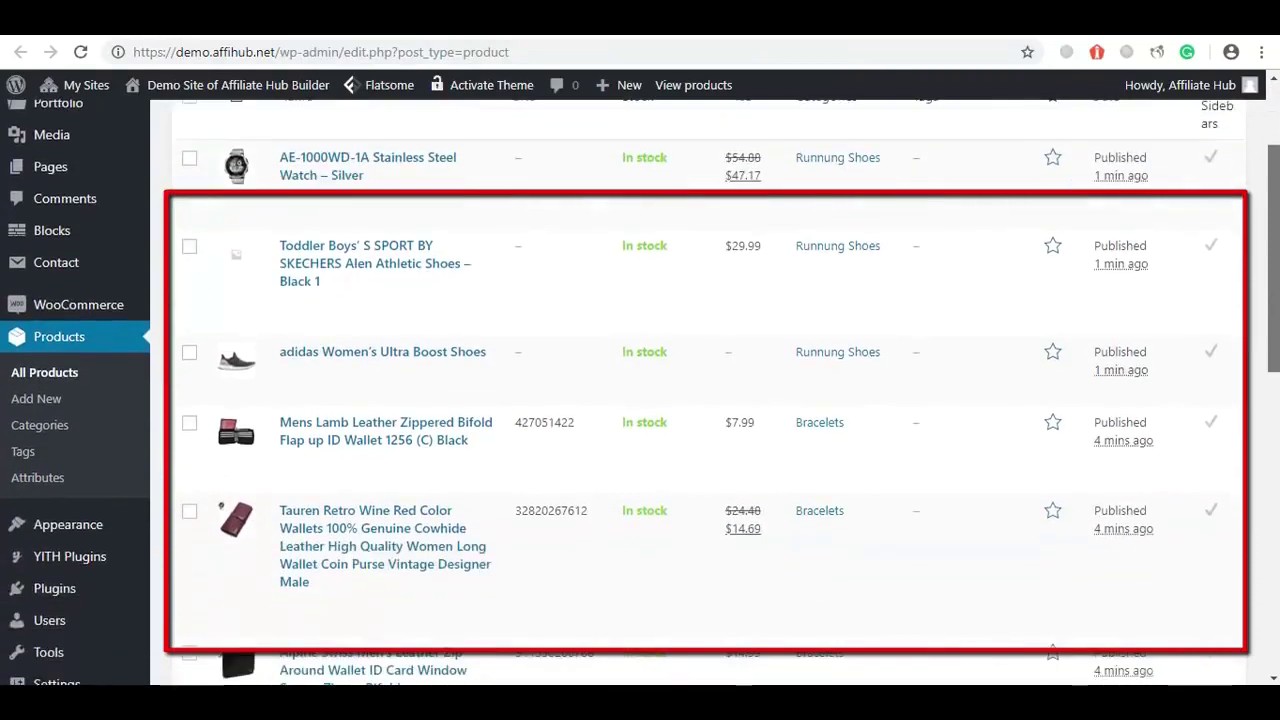
{"action": "scroll", "coordinate": [700, 390], "scroll_direction": "down", "scroll_amount": 5}
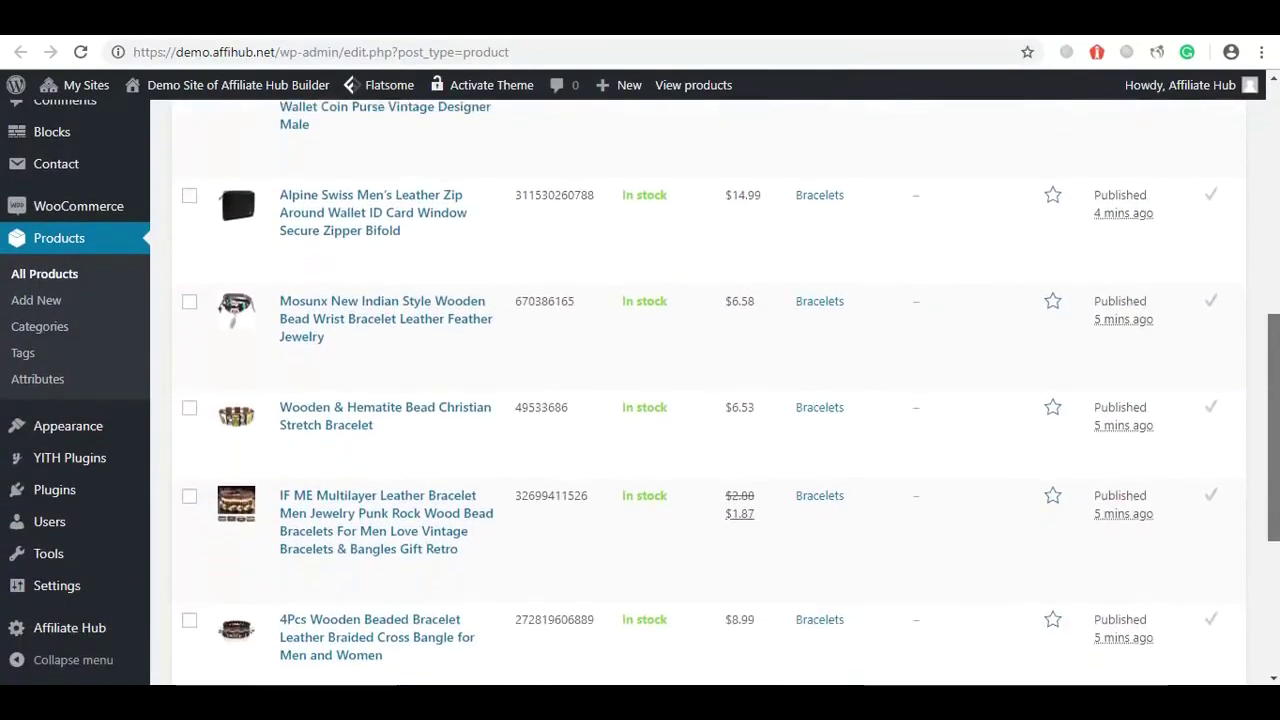
{"action": "scroll", "coordinate": [1277, 381], "scroll_direction": "up", "scroll_amount": 3}
{"action": "left_click_drag", "start_coordinate": [1277, 381], "coordinate": [1277, 331]}
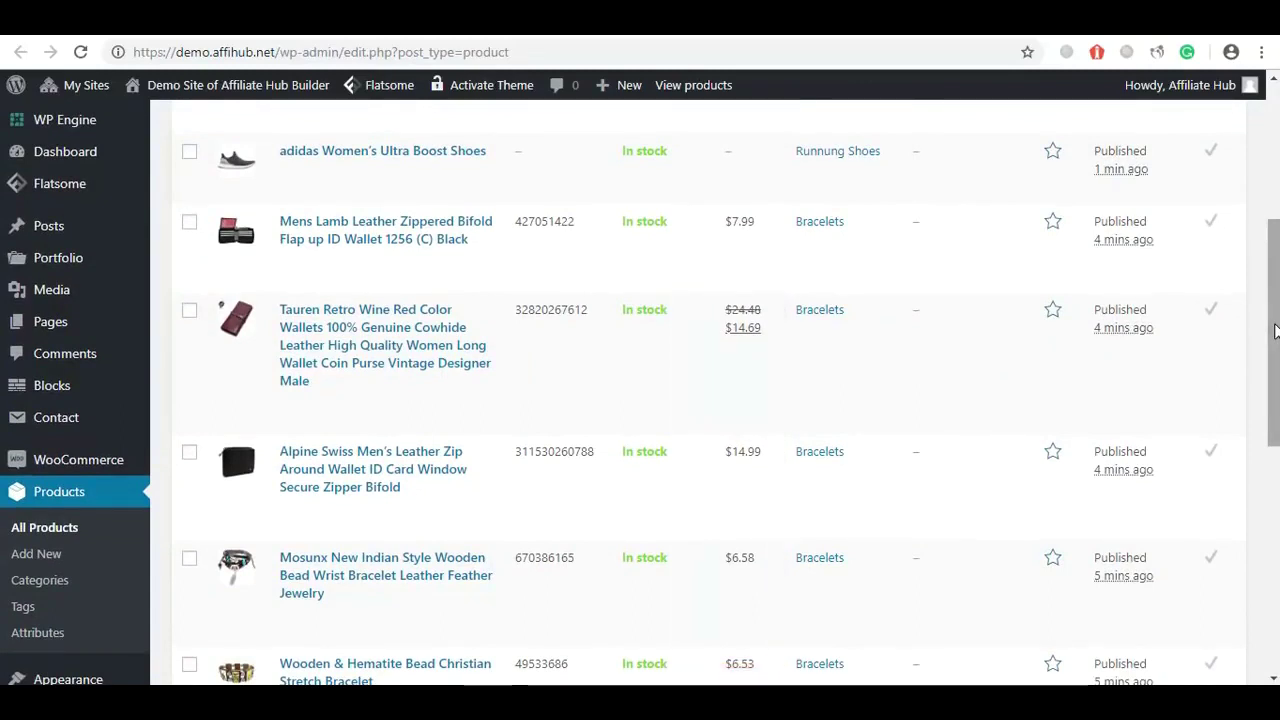
{"action": "left_click_drag", "start_coordinate": [1275, 330], "coordinate": [1276, 274]}
Visit the store in a new tab and look over its category menus and the imported products on the Shop page.
{"action": "mouse_move", "coordinate": [242, 95]}
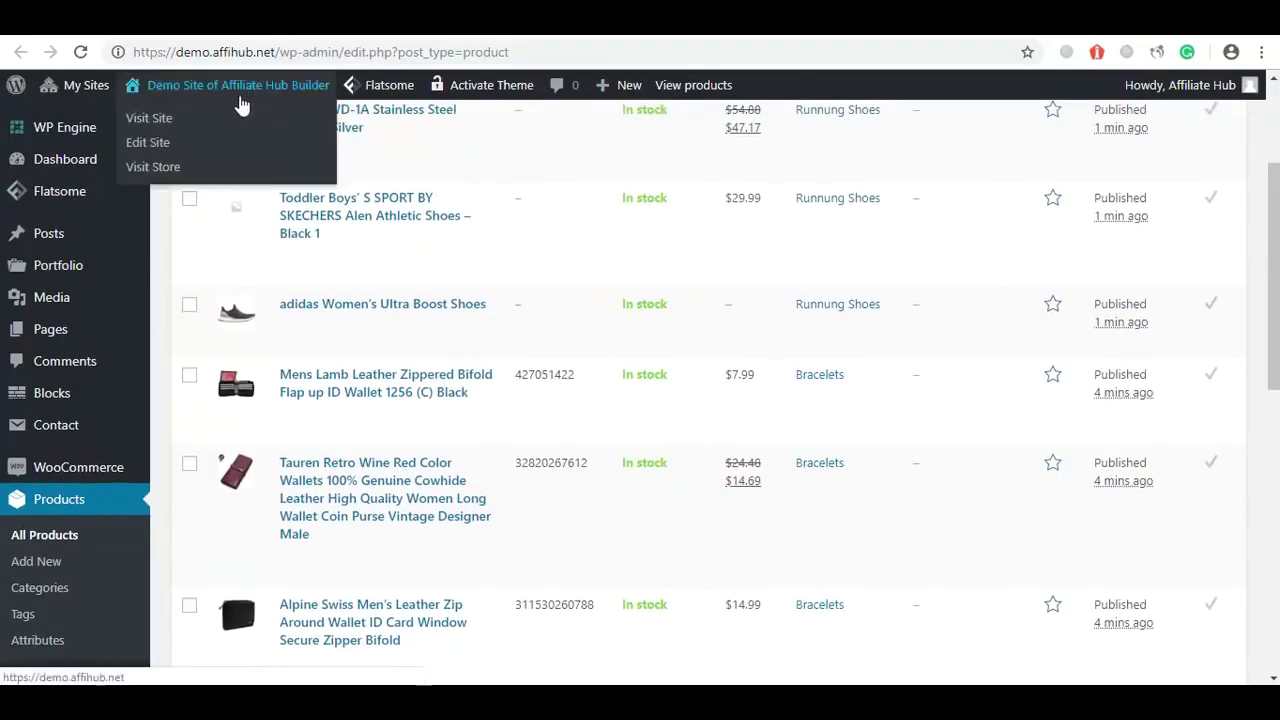
{"action": "right_click", "coordinate": [167, 177]}
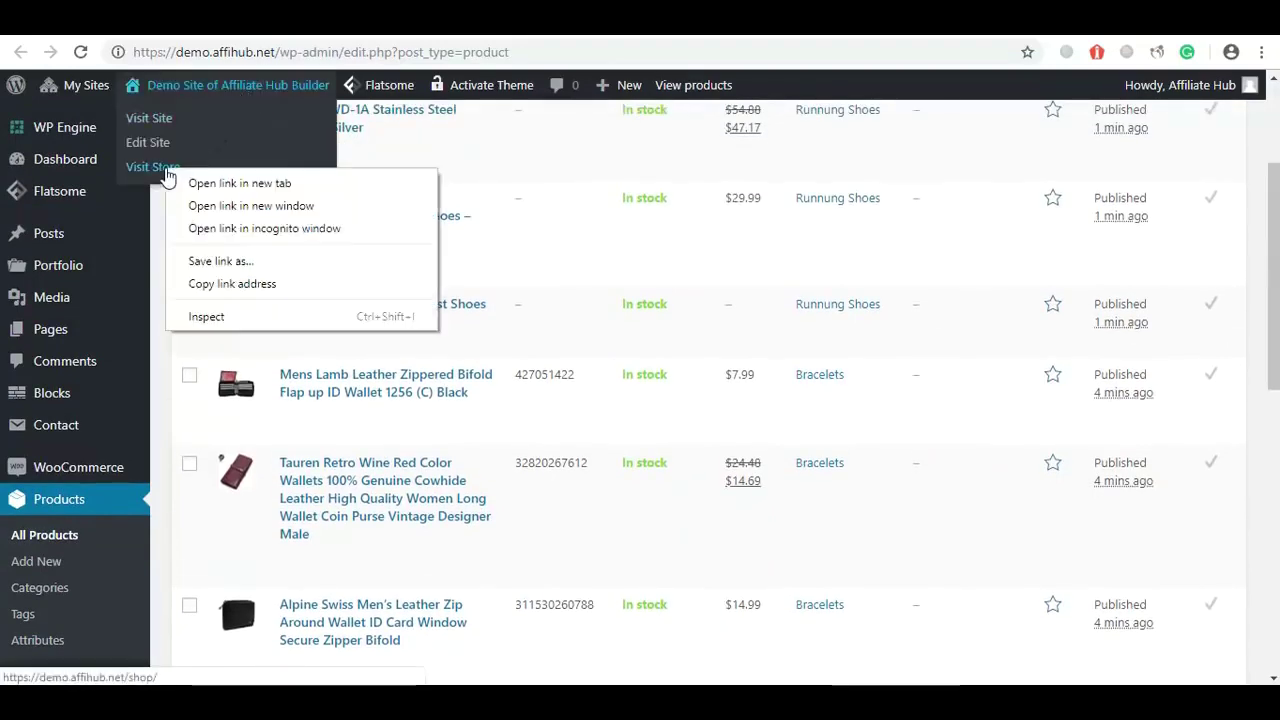
{"action": "left_click", "coordinate": [204, 185]}
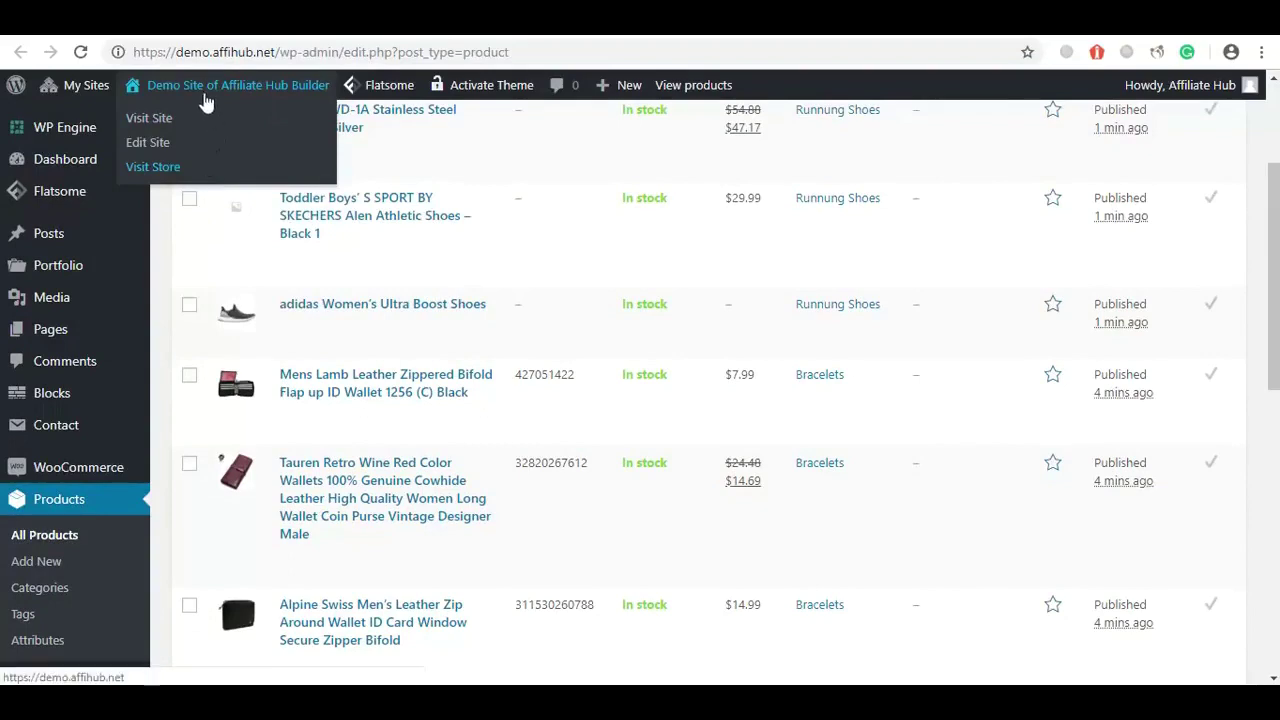
{"action": "left_click", "coordinate": [185, 33]}
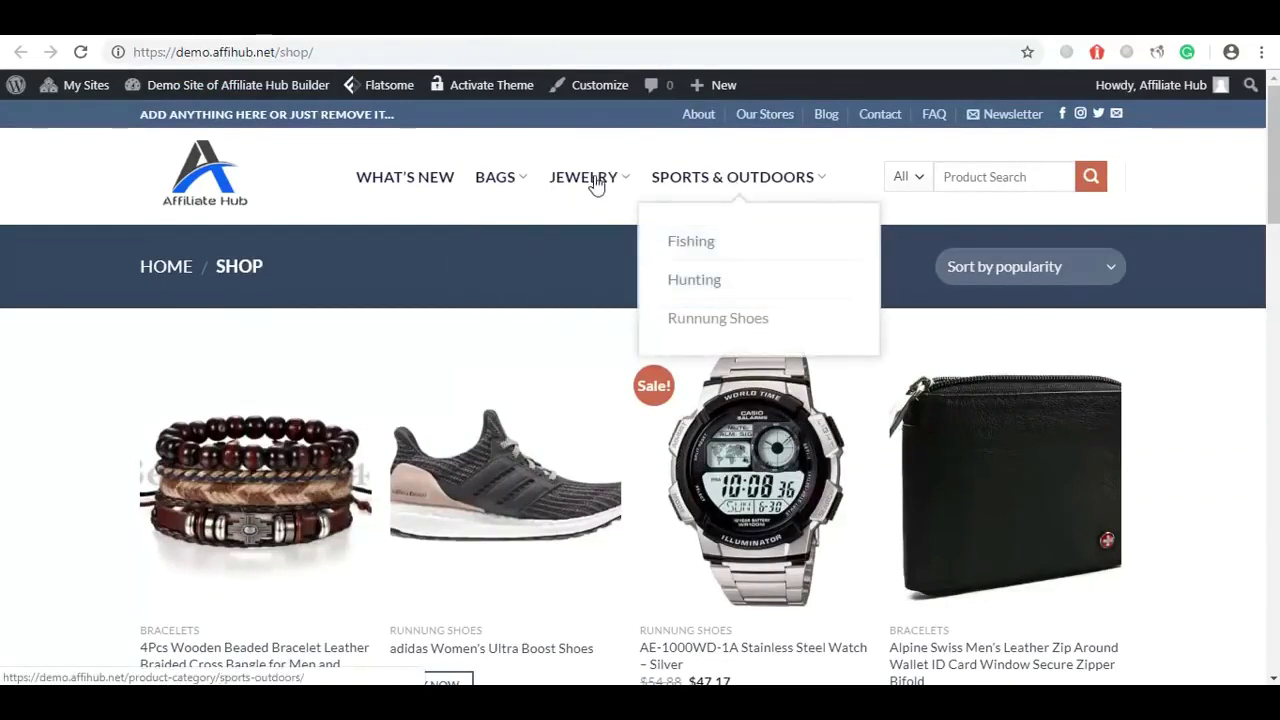
{"action": "mouse_move", "coordinate": [762, 185]}
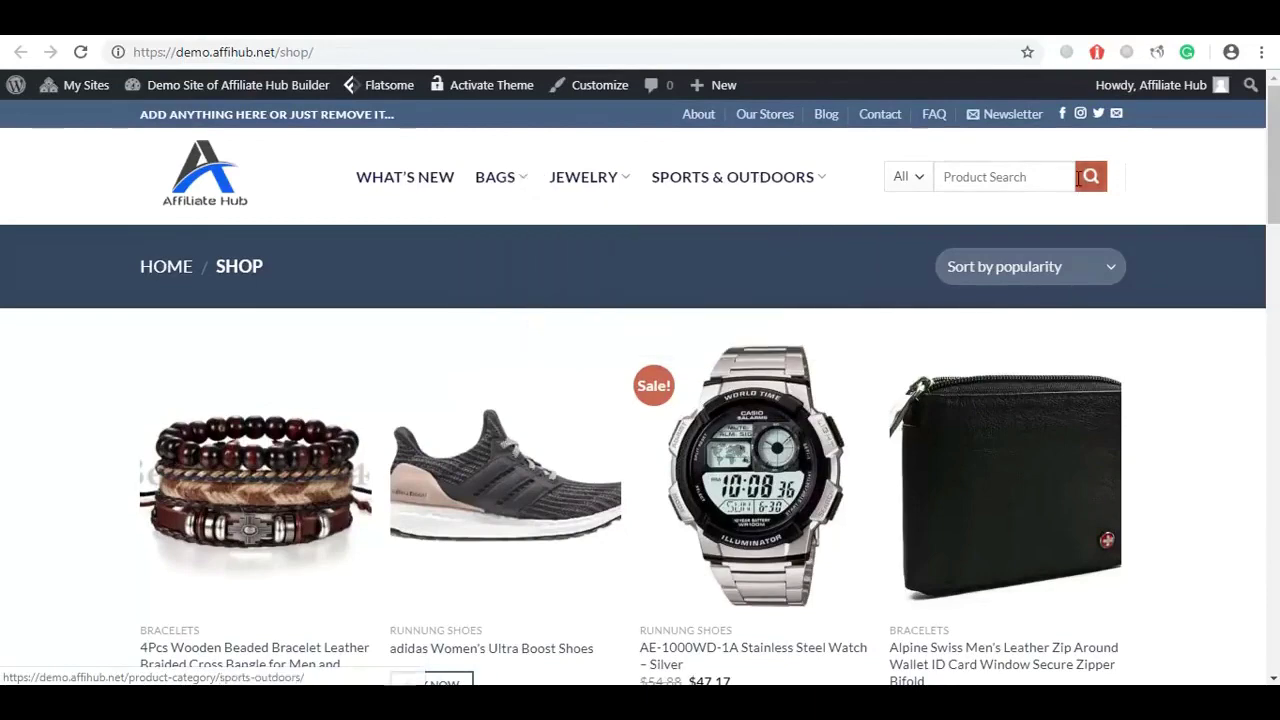
{"action": "left_click_drag", "start_coordinate": [1268, 182], "coordinate": [1268, 254]}
{"action": "scroll", "coordinate": [640, 400], "scroll_direction": "down", "scroll_amount": 3}
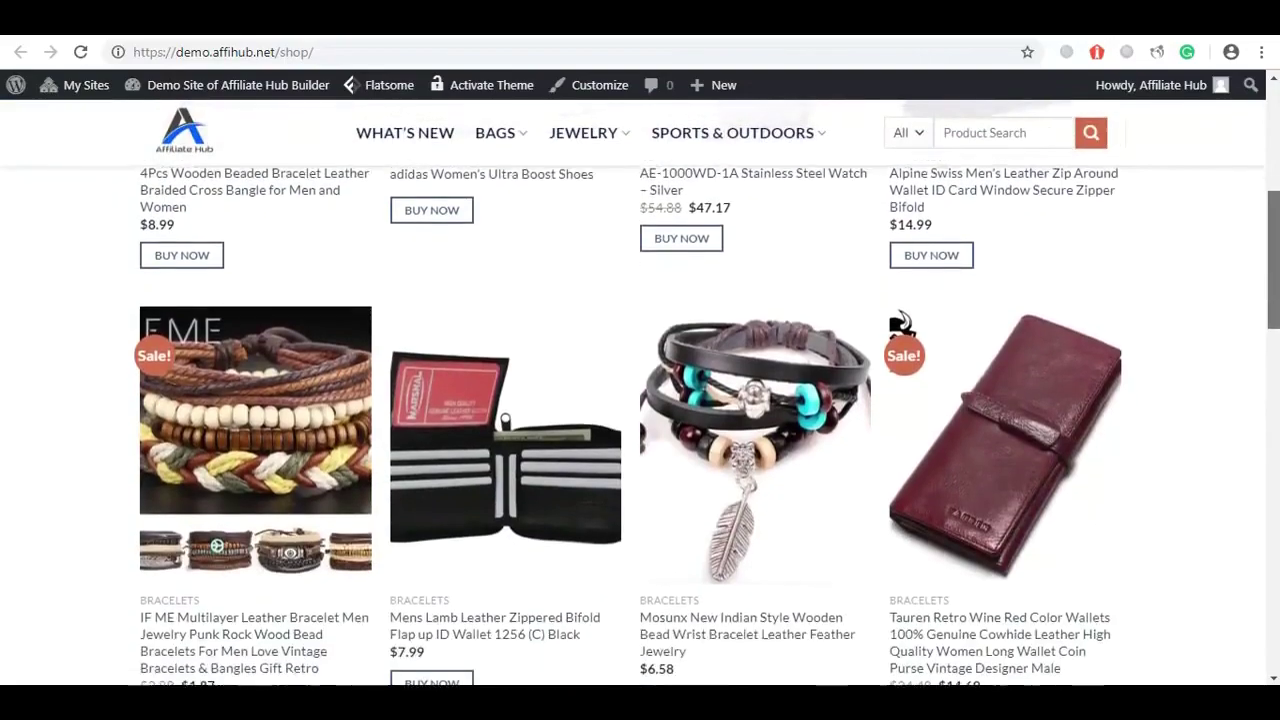
{"action": "scroll", "coordinate": [640, 400], "scroll_direction": "down", "scroll_amount": 1}
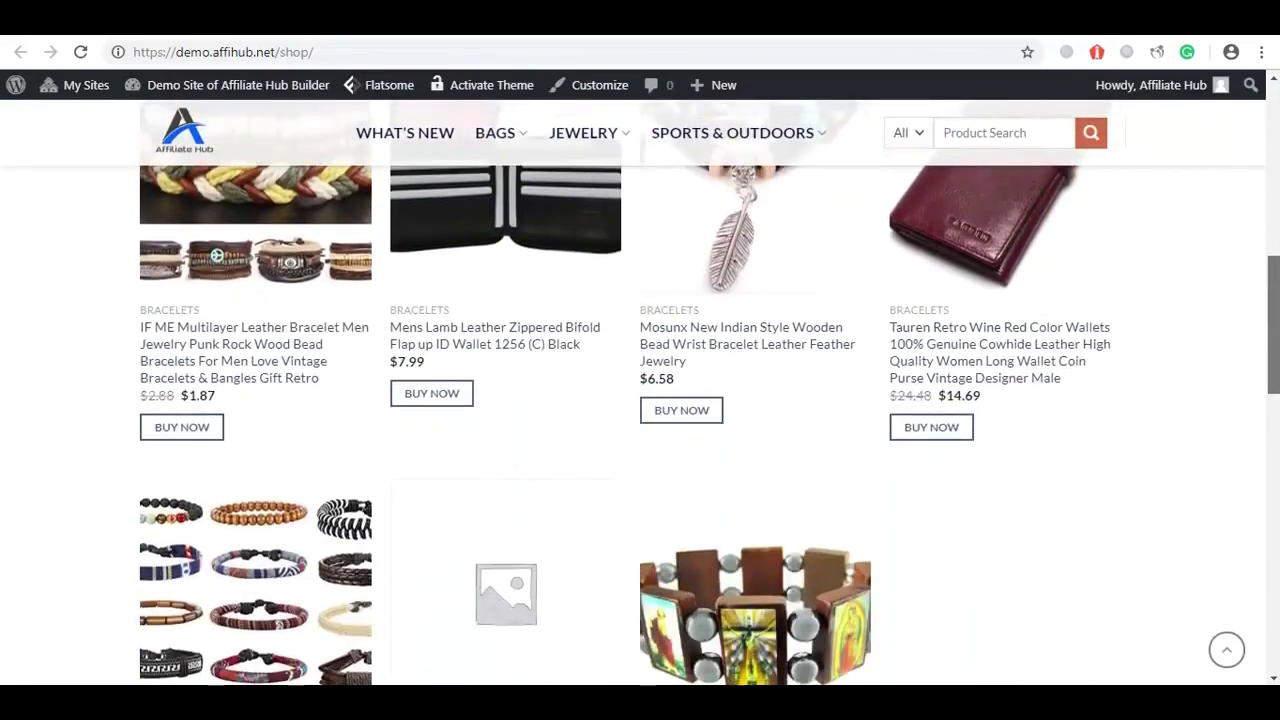
{"action": "scroll", "coordinate": [640, 400], "scroll_direction": "up", "scroll_amount": 7}
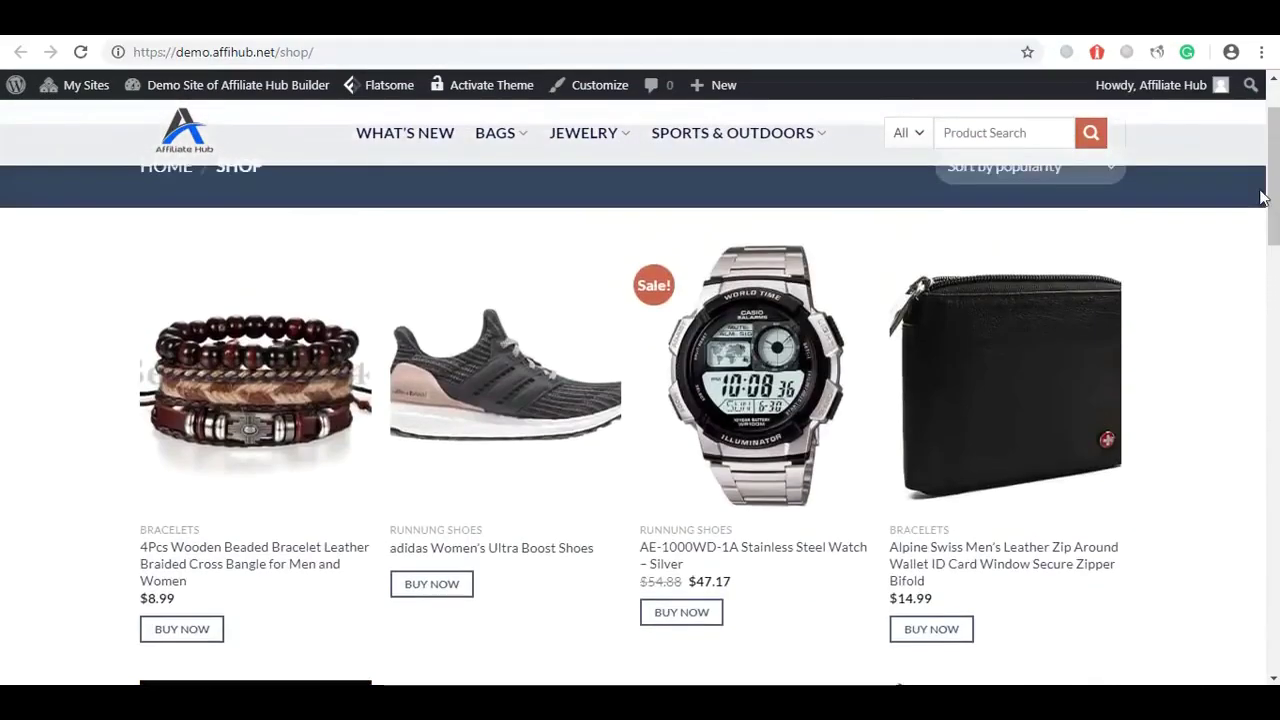
{"action": "left_click_drag", "start_coordinate": [1277, 203], "coordinate": [1277, 216]}
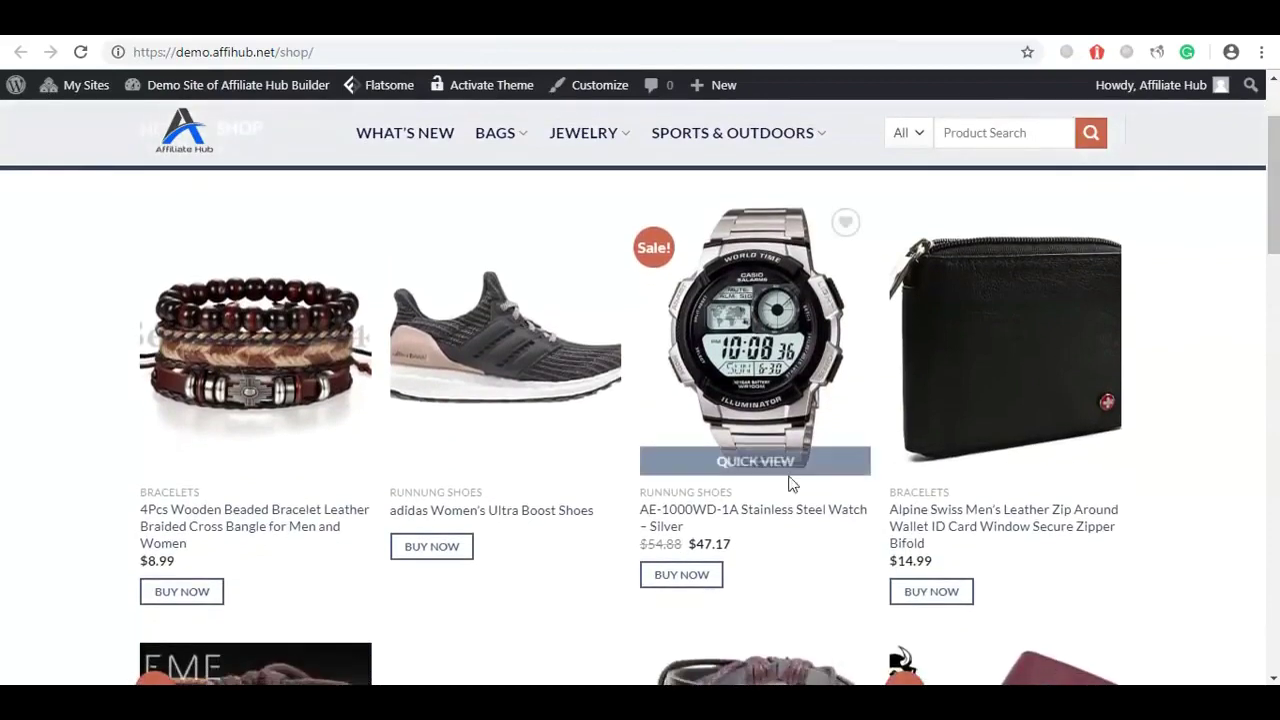
Check the Buy Now links of the AE-1000WD-1A watch and, back in the shop, the Mosunx wooden bead bracelet.
{"action": "left_click", "coordinate": [689, 585]}
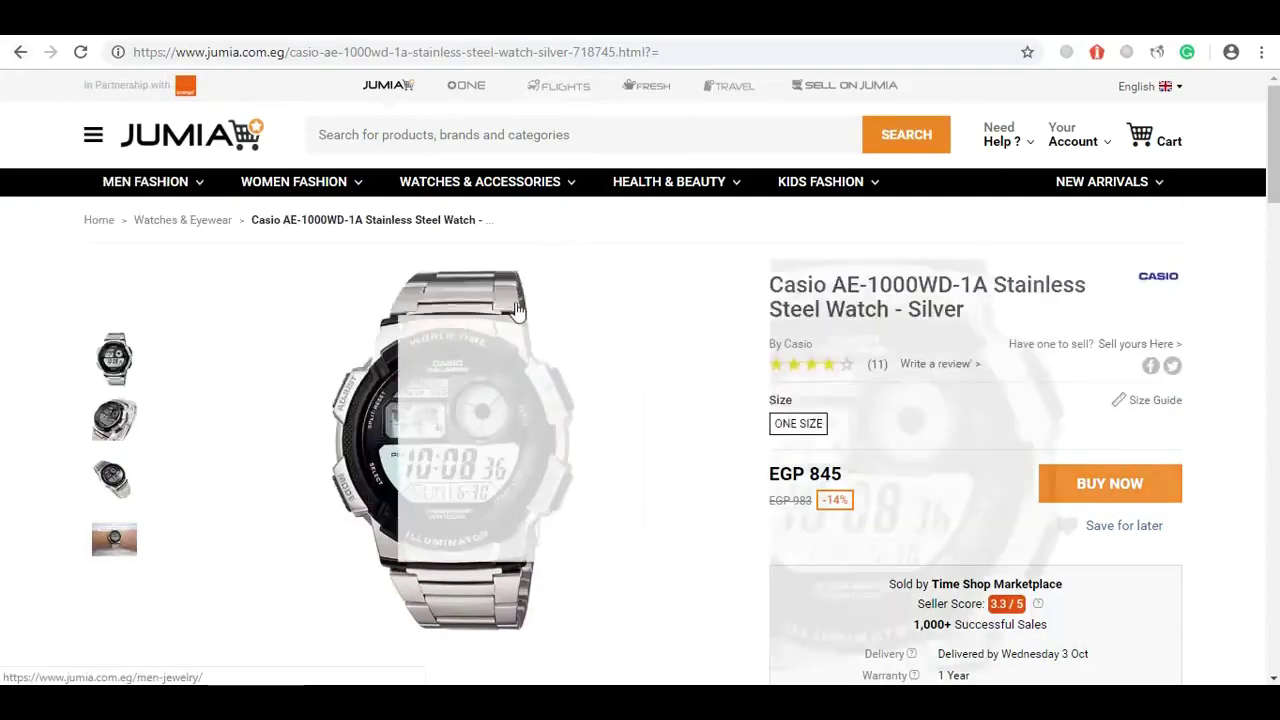
{"action": "left_click", "coordinate": [17, 54]}
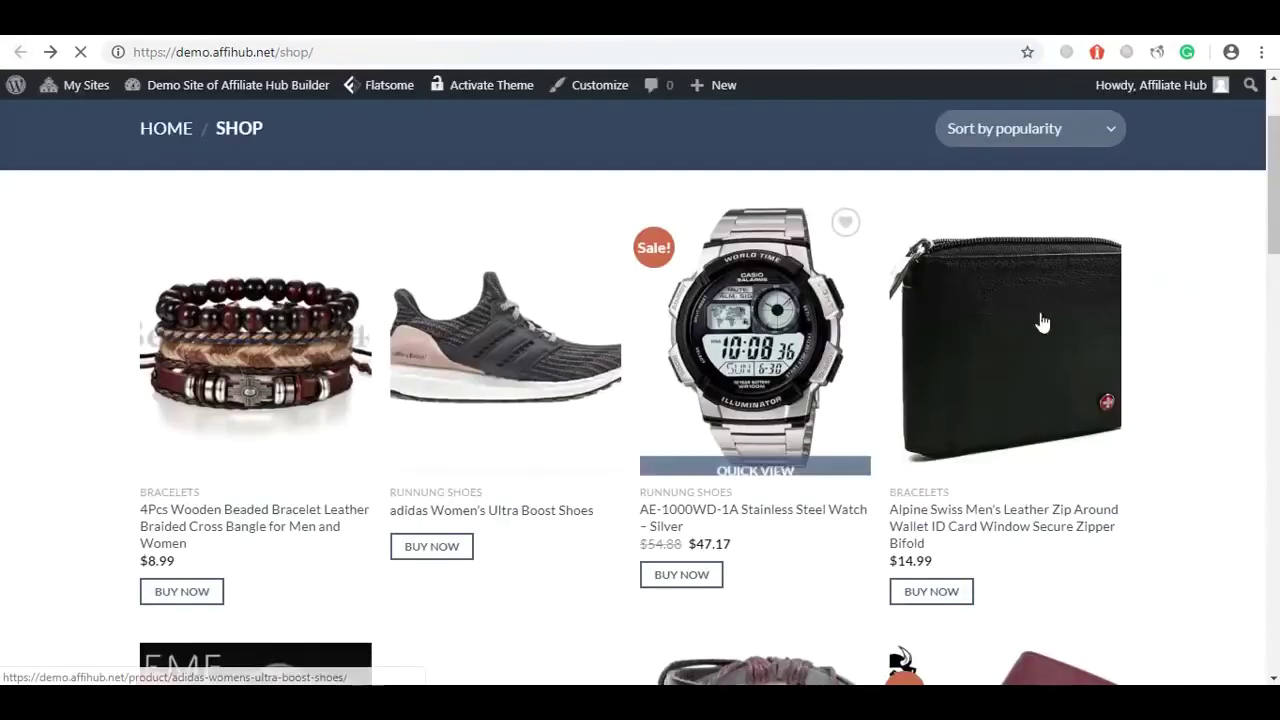
{"action": "scroll", "coordinate": [1215, 347], "scroll_direction": "down", "scroll_amount": 5}
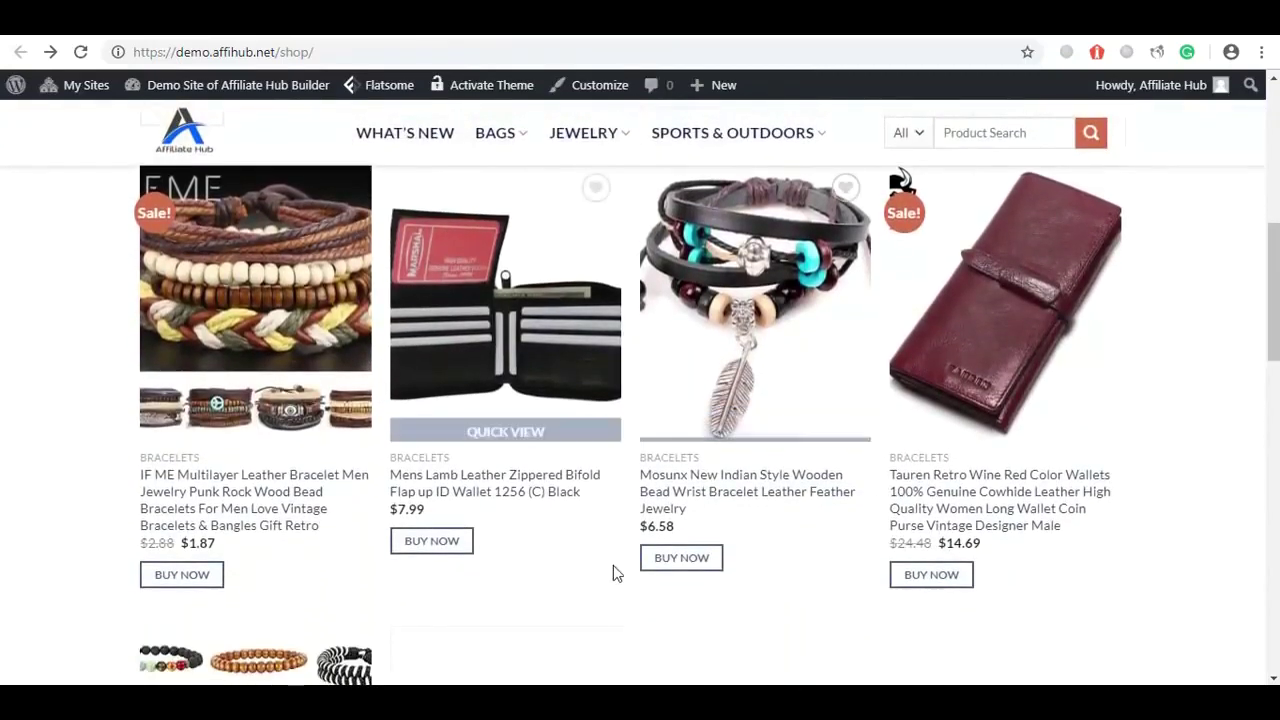
{"action": "left_click", "coordinate": [668, 563]}
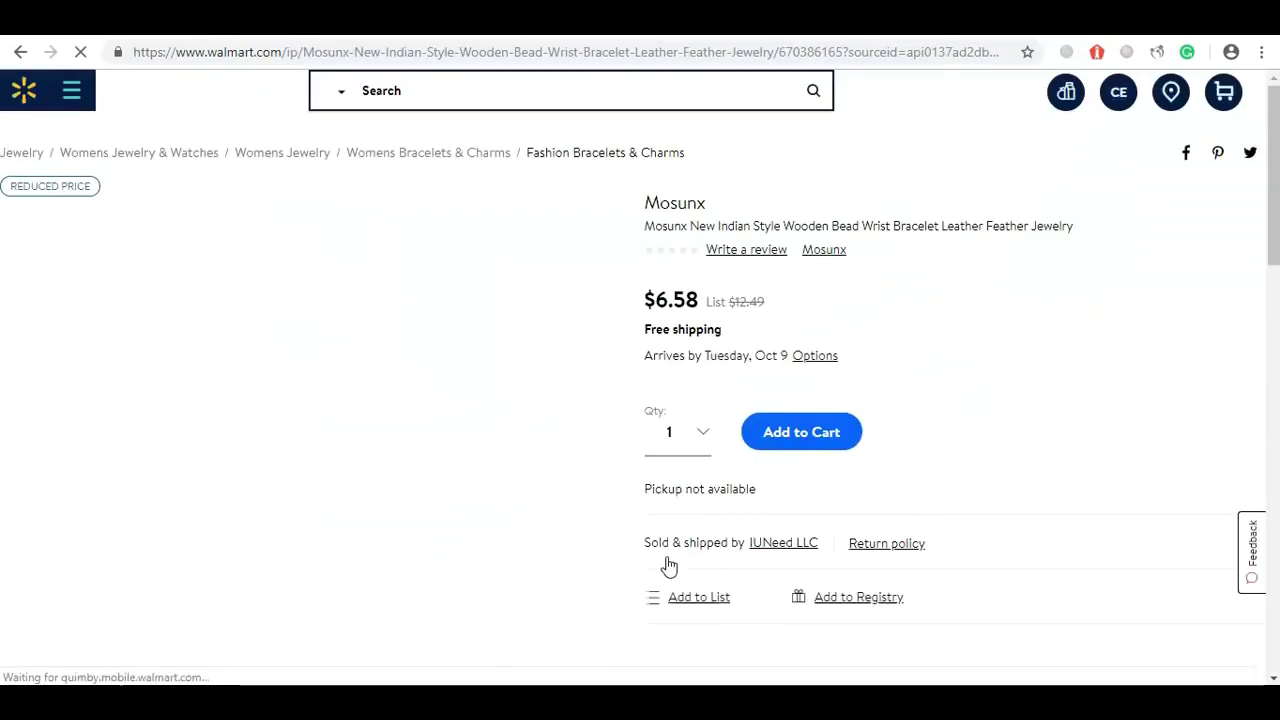
Review the All Products list, checking the stock, prices and categories of the imported shoes, wallets and bracelets.
{"action": "left_click_drag", "start_coordinate": [1277, 178], "coordinate": [1277, 183]}
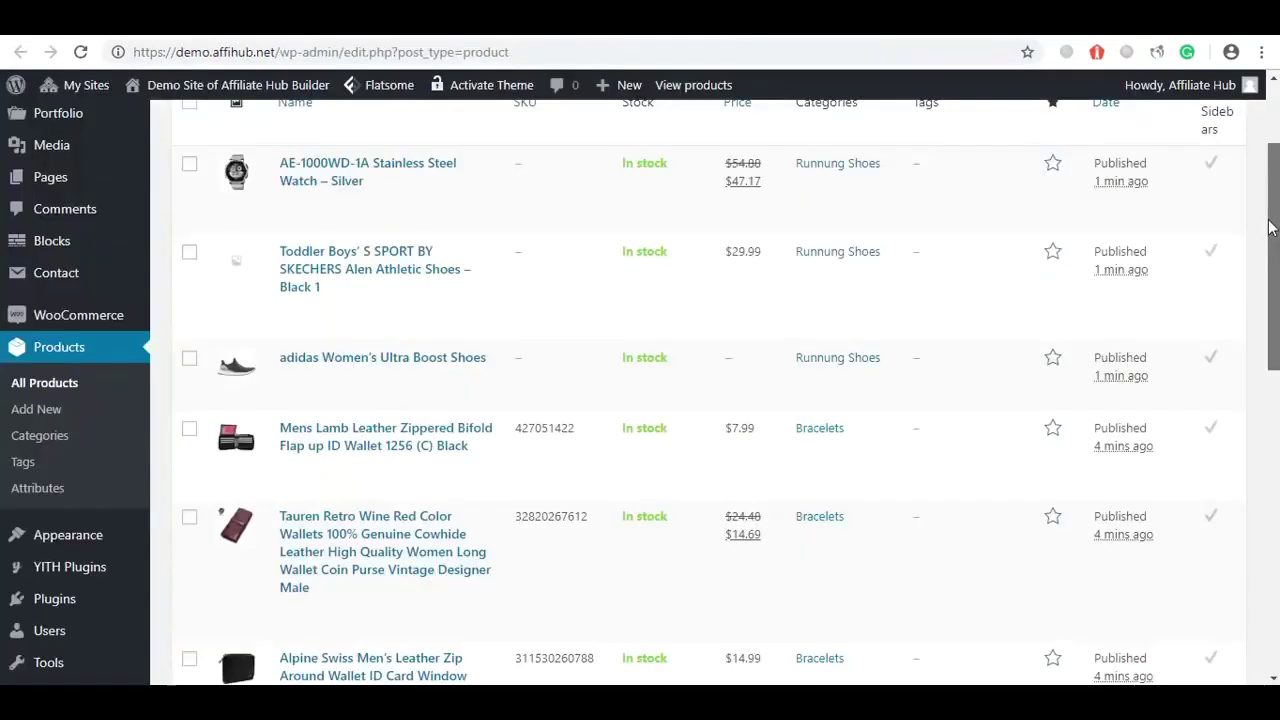
{"action": "scroll", "coordinate": [1278, 225], "scroll_direction": "down", "scroll_amount": 1}
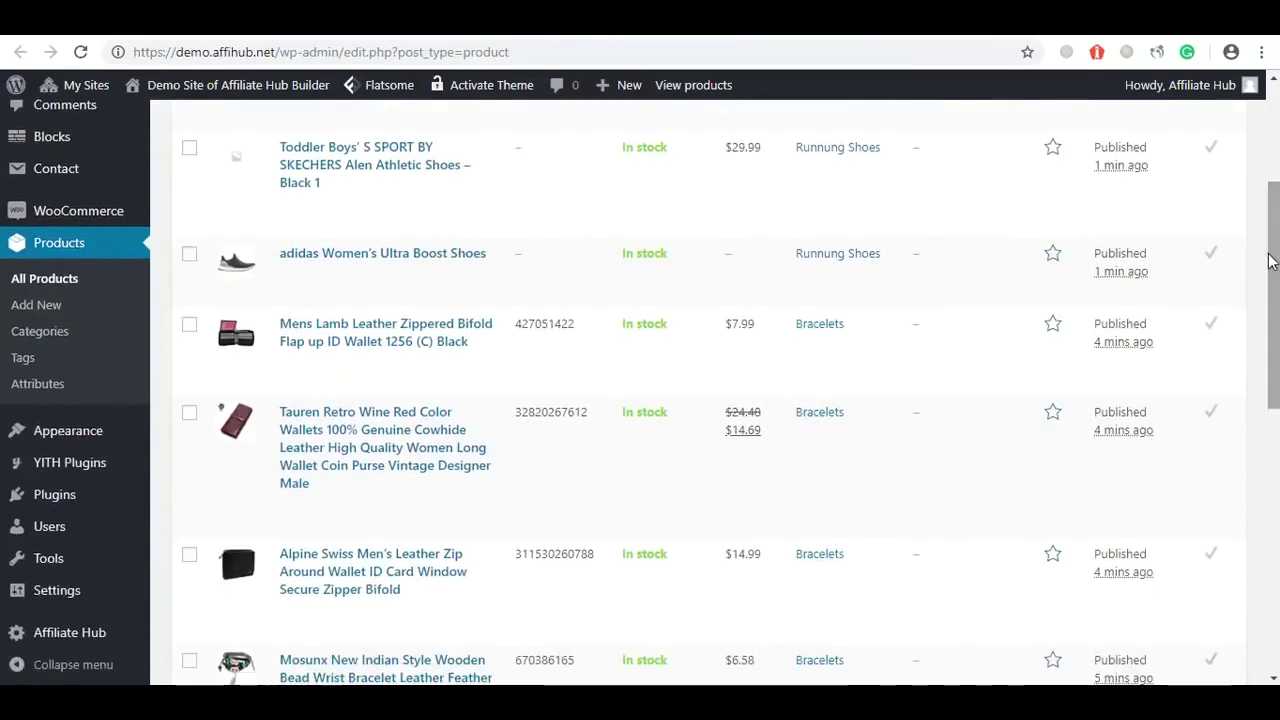
{"action": "scroll", "coordinate": [1278, 225], "scroll_direction": "up", "scroll_amount": 1}
{"action": "scroll", "coordinate": [1277, 225], "scroll_direction": "up", "scroll_amount": 1}
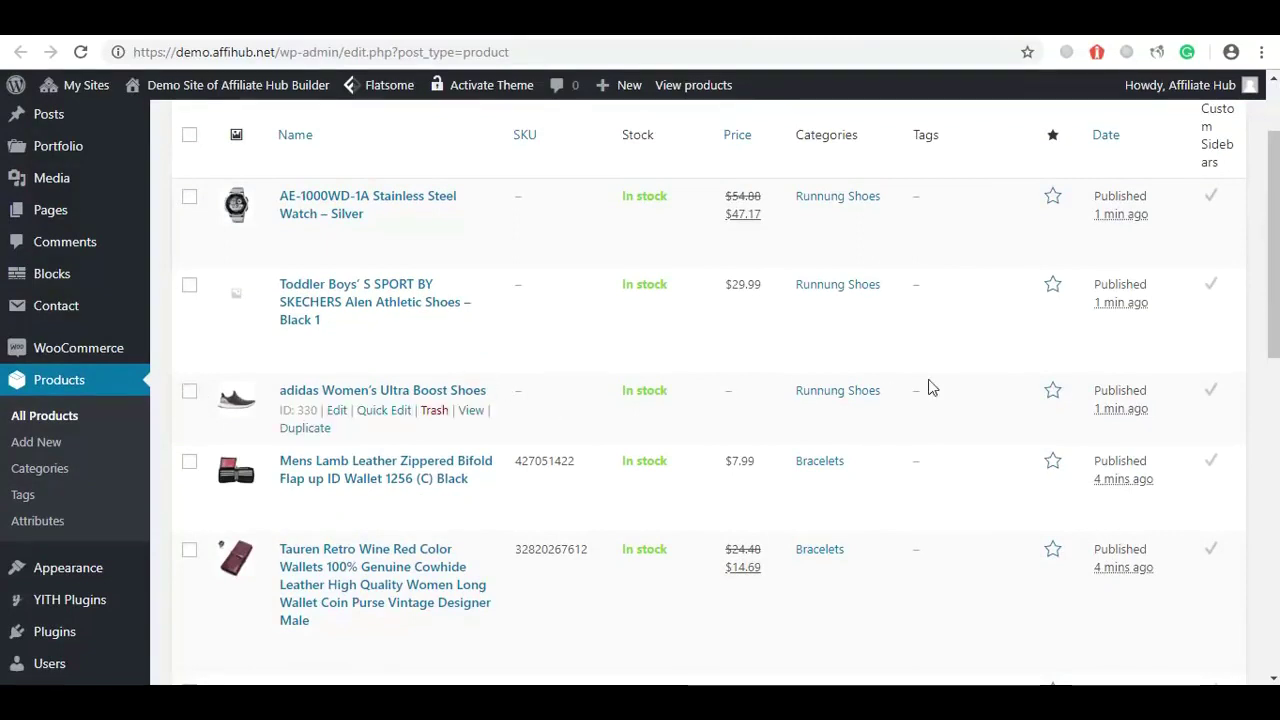
{"action": "scroll", "coordinate": [1273, 240], "scroll_direction": "up", "scroll_amount": 1}
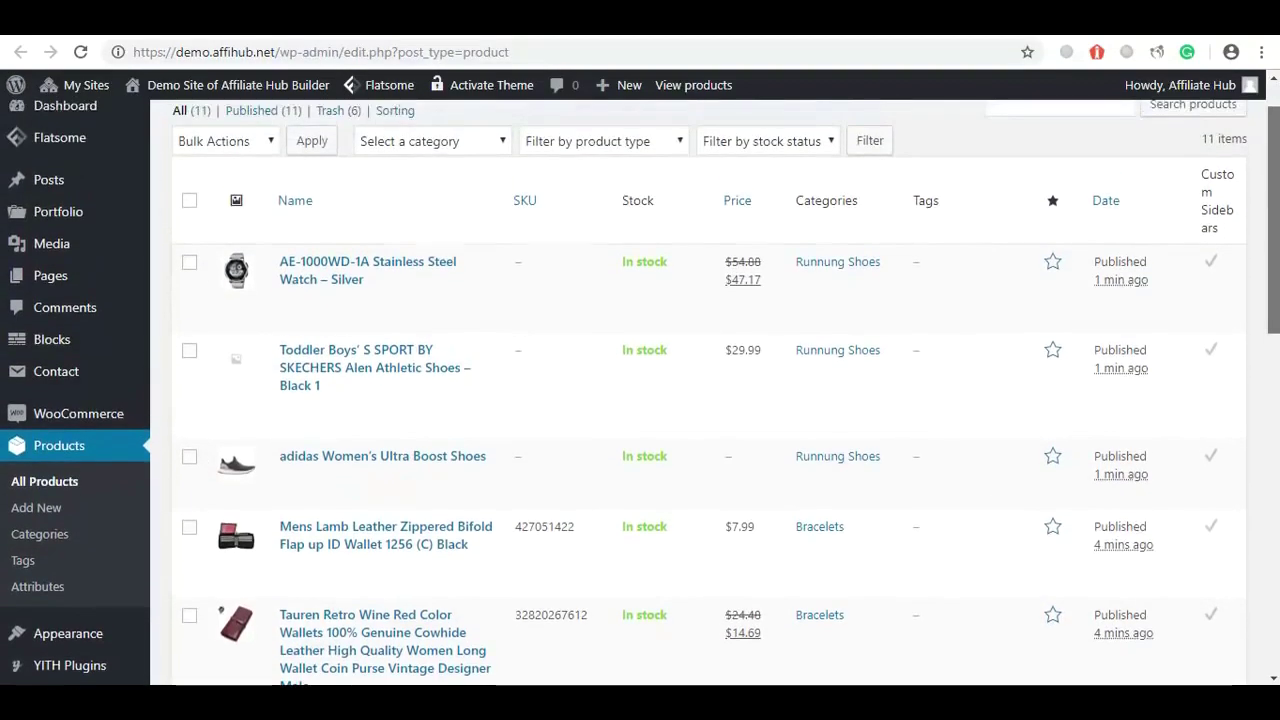
{"action": "scroll", "coordinate": [1273, 240], "scroll_direction": "down", "scroll_amount": 2}
{"action": "scroll", "coordinate": [1273, 240], "scroll_direction": "down", "scroll_amount": 1}
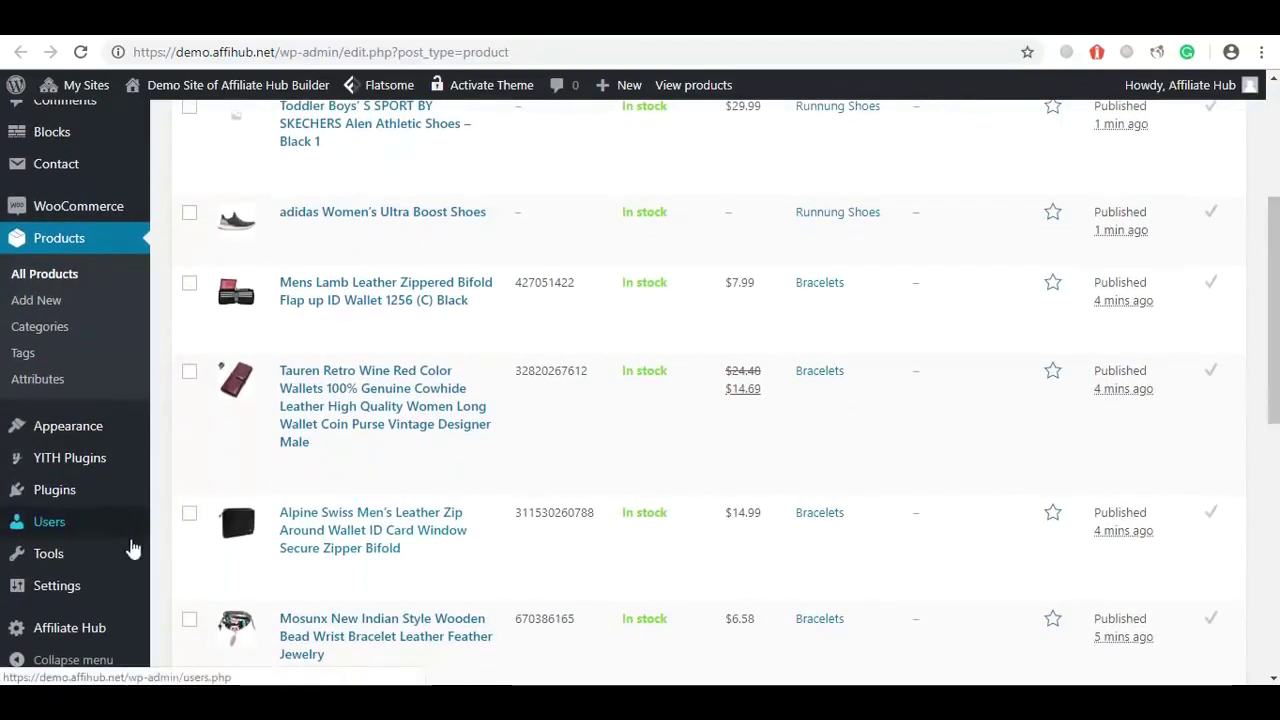
{"action": "mouse_move", "coordinate": [86, 636]}
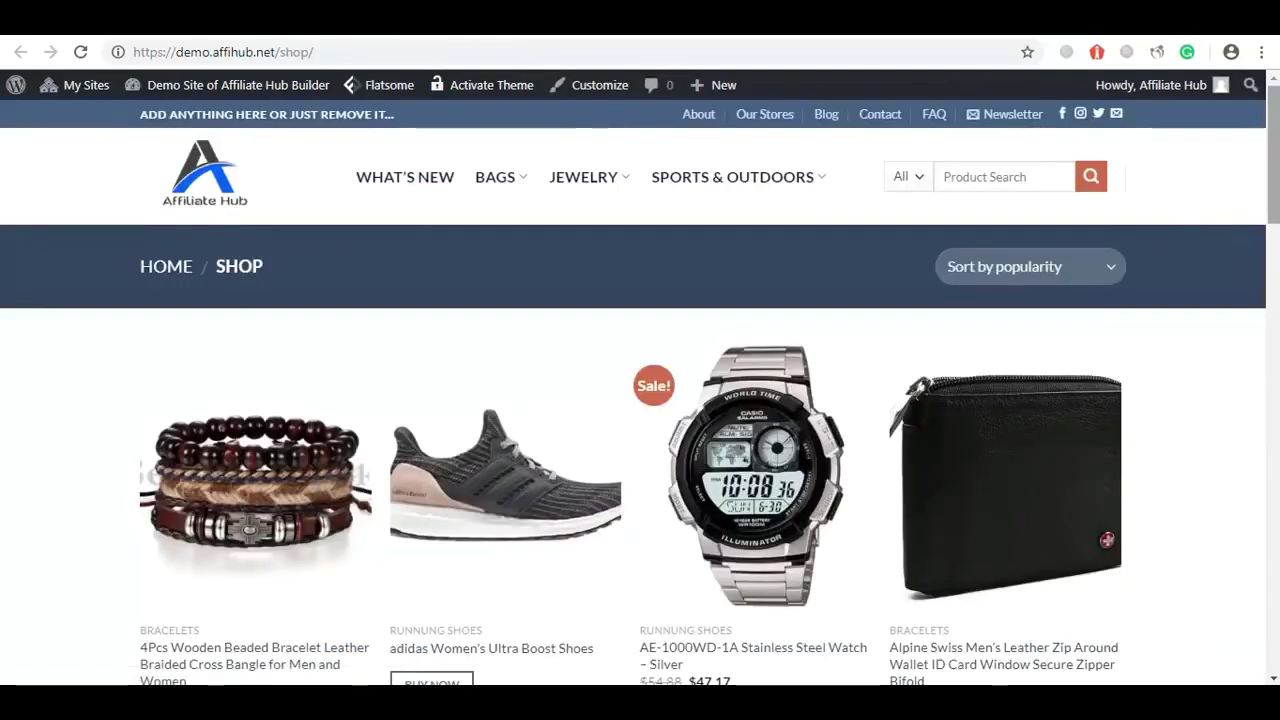
Look over the imported products and their Buy Now links on the store's Shop page.
{"action": "scroll", "coordinate": [1266, 243], "scroll_direction": "down", "scroll_amount": 3}
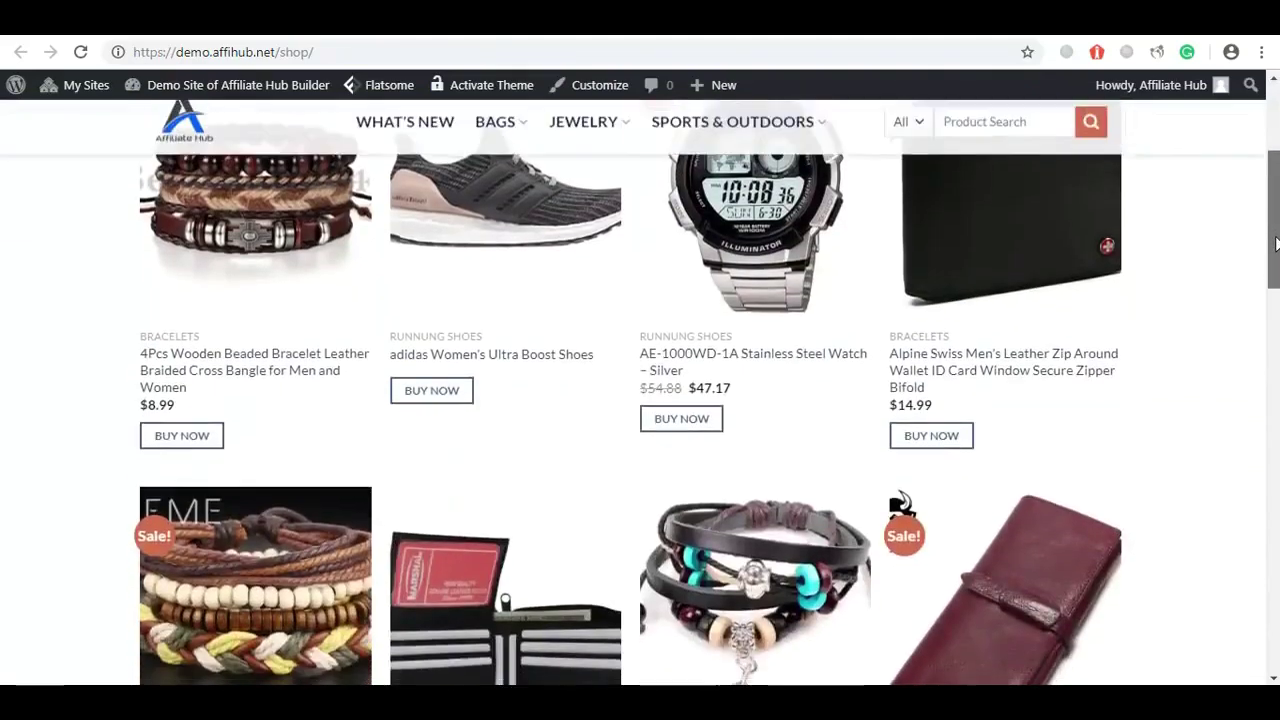
{"action": "scroll", "coordinate": [1258, 268], "scroll_direction": "down", "scroll_amount": 2}
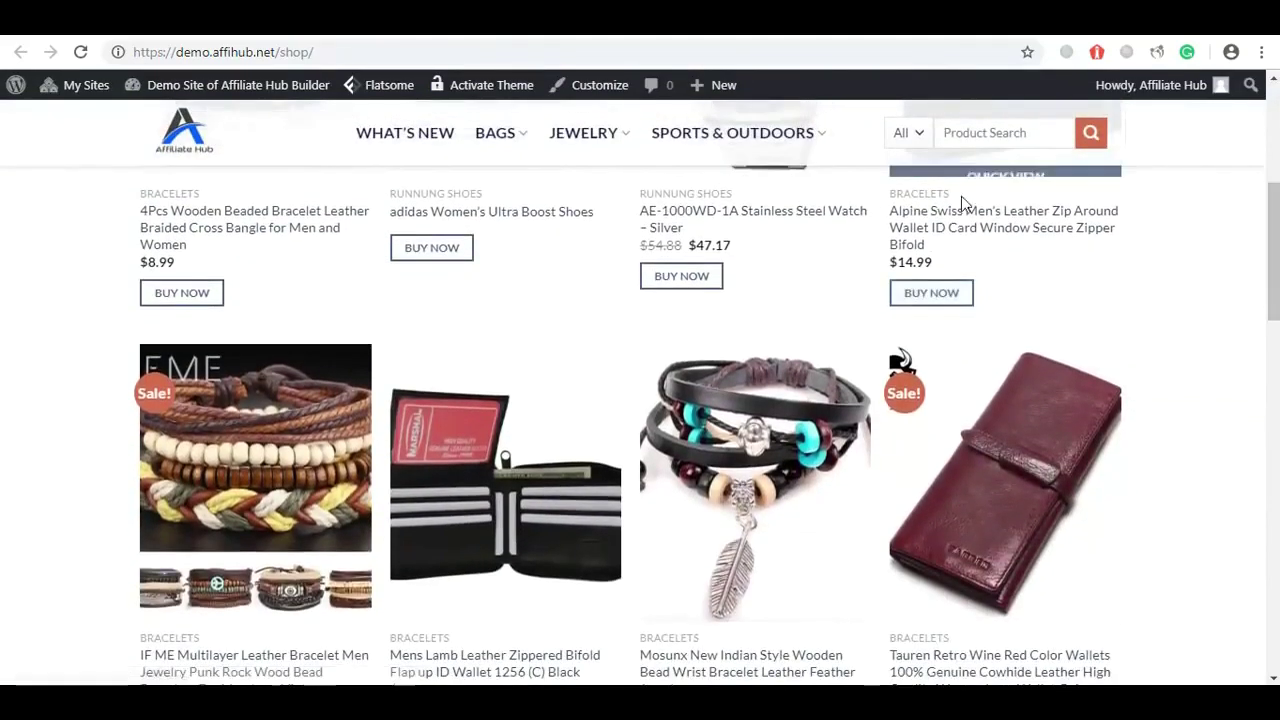
{"action": "scroll", "coordinate": [1276, 320], "scroll_direction": "down", "scroll_amount": 3}
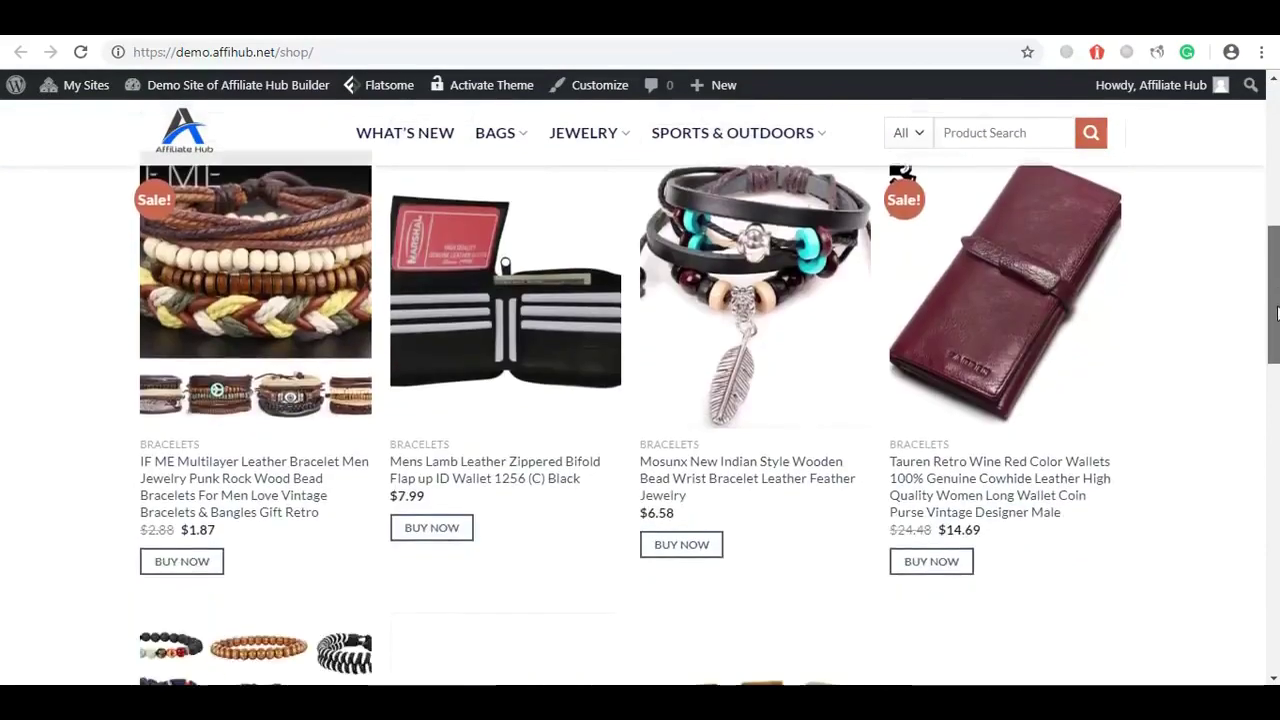
{"action": "left_click_drag", "start_coordinate": [1276, 320], "coordinate": [1274, 235]}
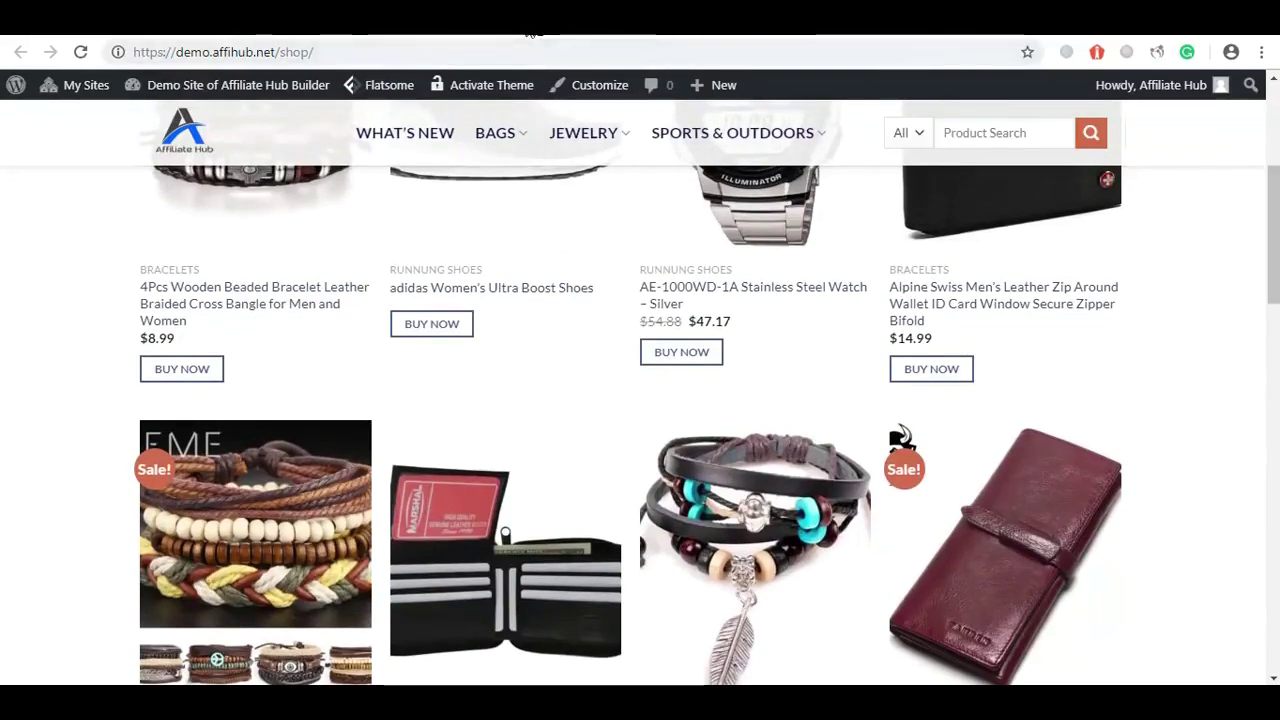
Copy the AliExpress page URL of the JINTOHO women's snow boots and replace the Best Buy URL in the store data with it.
{"action": "left_click", "coordinate": [535, 30]}
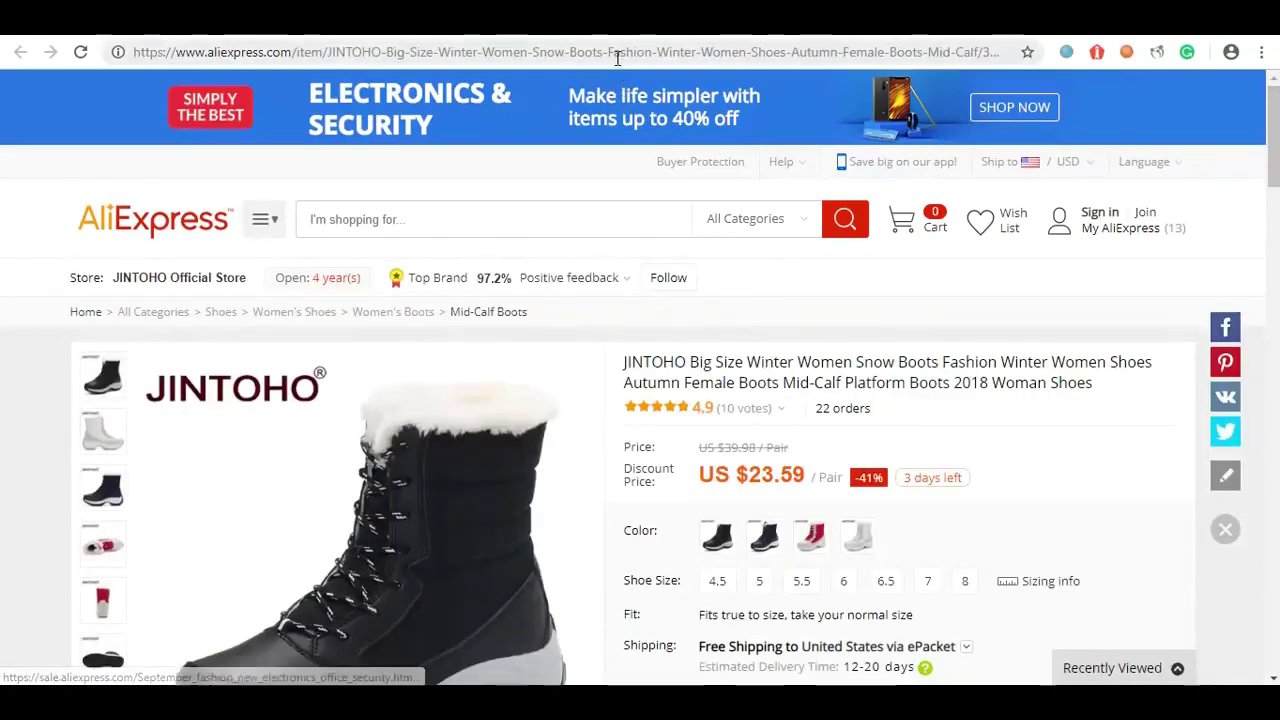
{"action": "left_click", "coordinate": [617, 55]}
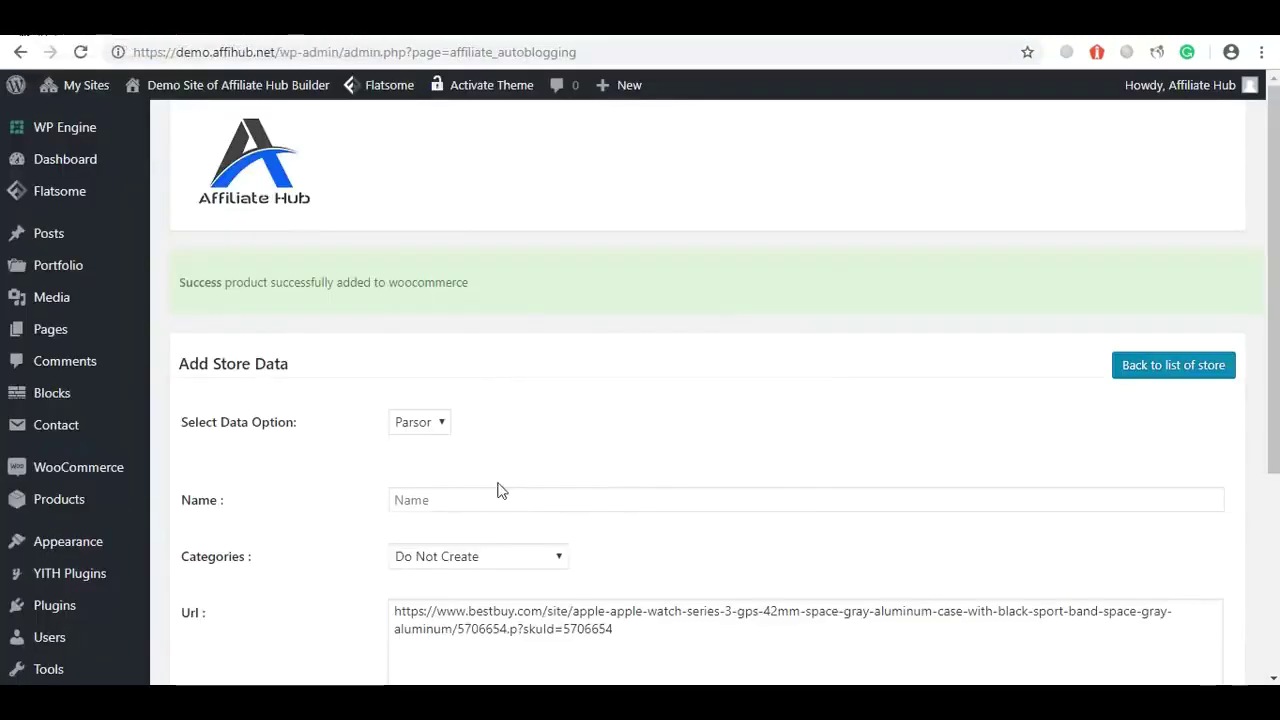
{"action": "triple_click", "coordinate": [482, 626]}
{"action": "key", "text": "ctrl+v"}
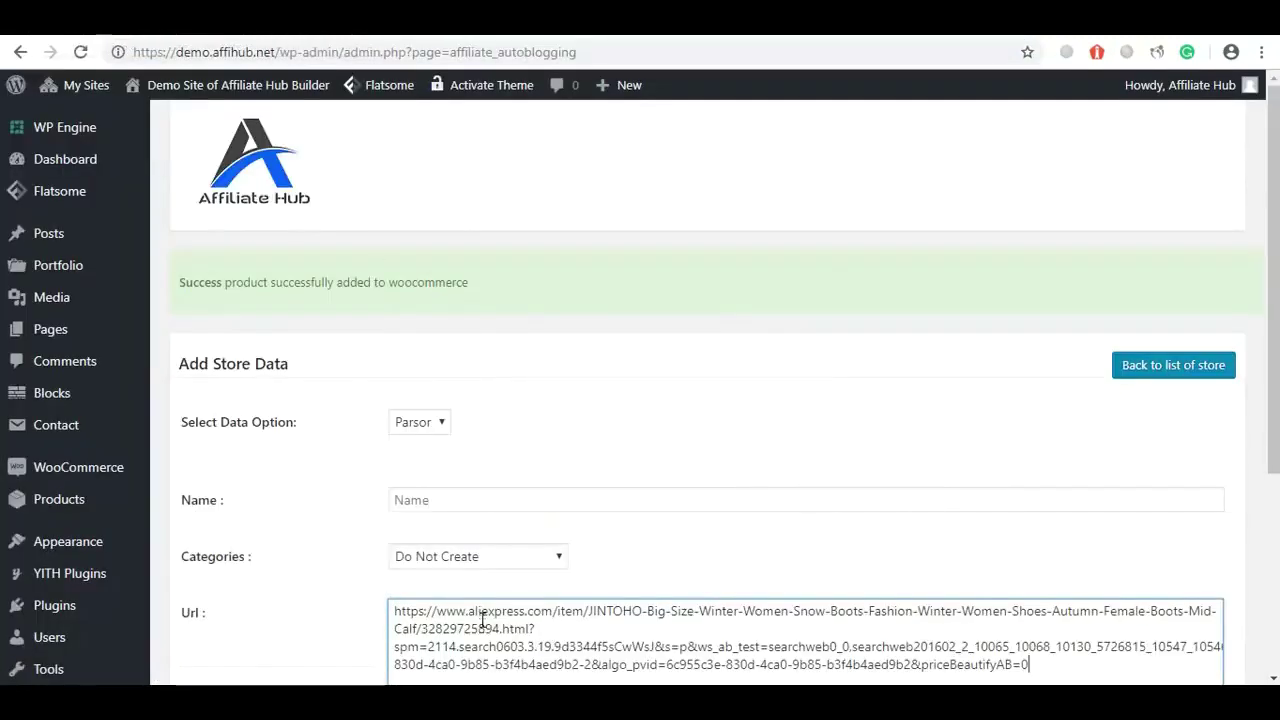
Assign the product to the existing WooCommerce category Runnung Shoes and save the store data to import it.
{"action": "left_click", "coordinate": [548, 557]}
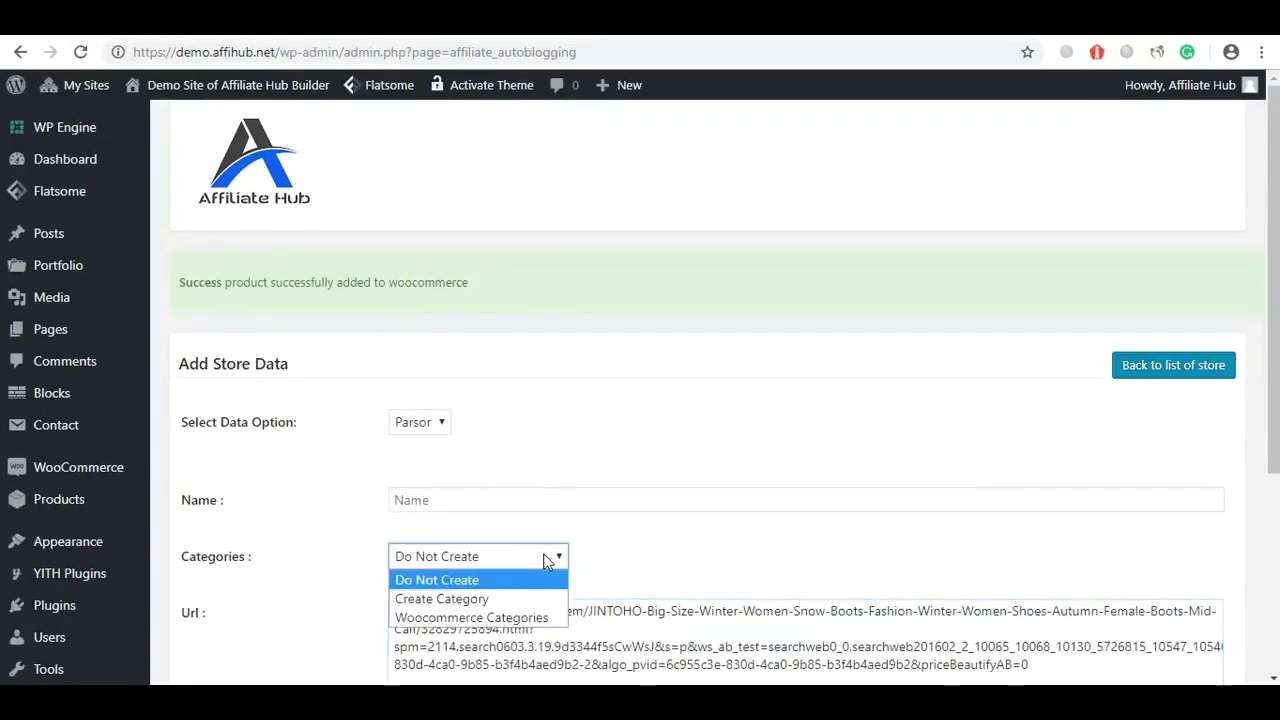
{"action": "left_click", "coordinate": [490, 616]}
{"action": "left_click", "coordinate": [478, 588]}
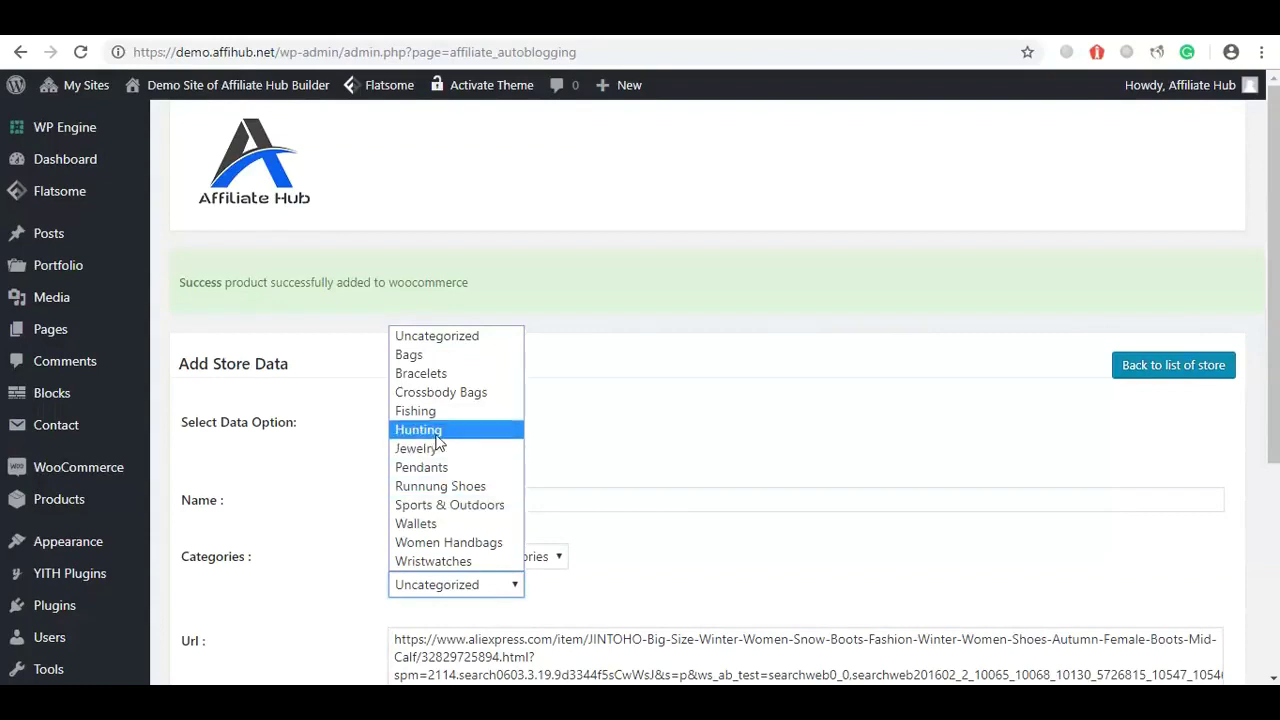
{"action": "left_click", "coordinate": [436, 488]}
{"action": "left_click_drag", "start_coordinate": [1276, 335], "coordinate": [1277, 510]}
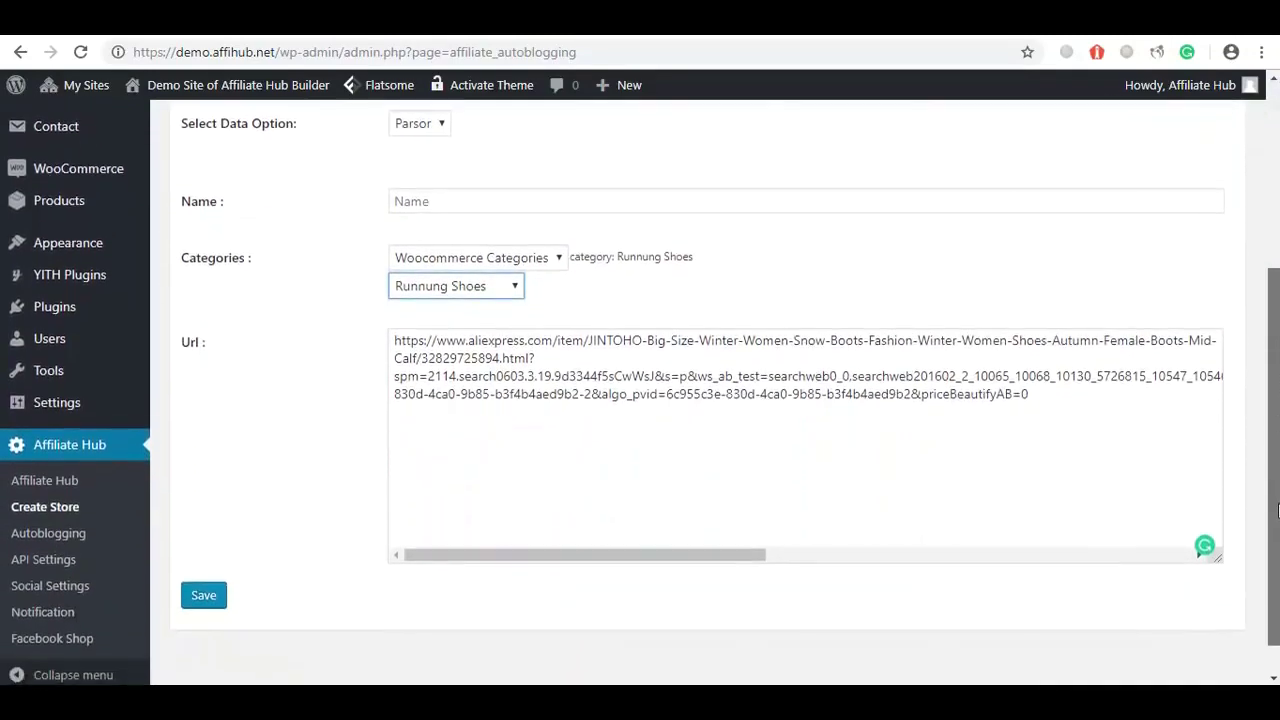
{"action": "left_click", "coordinate": [194, 598]}
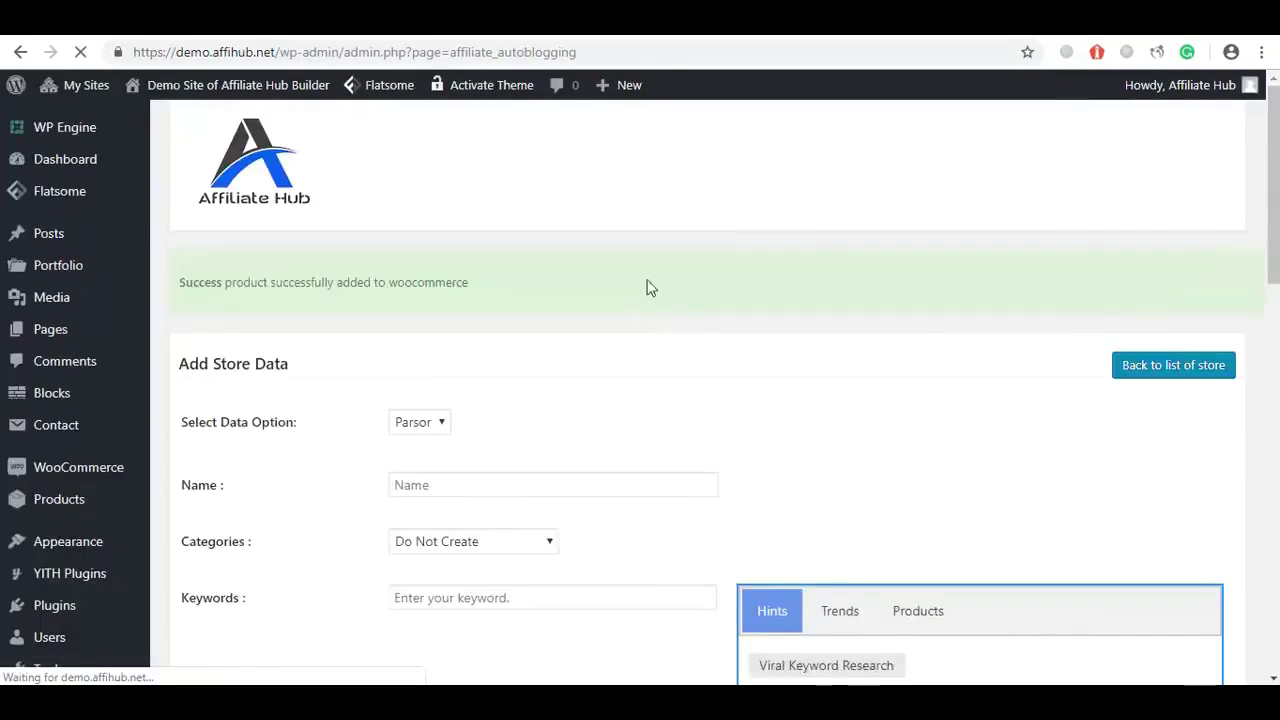
Return to the All Products list and reload it to check for the imported JINTOHO boots.
{"action": "left_click", "coordinate": [868, 30]}
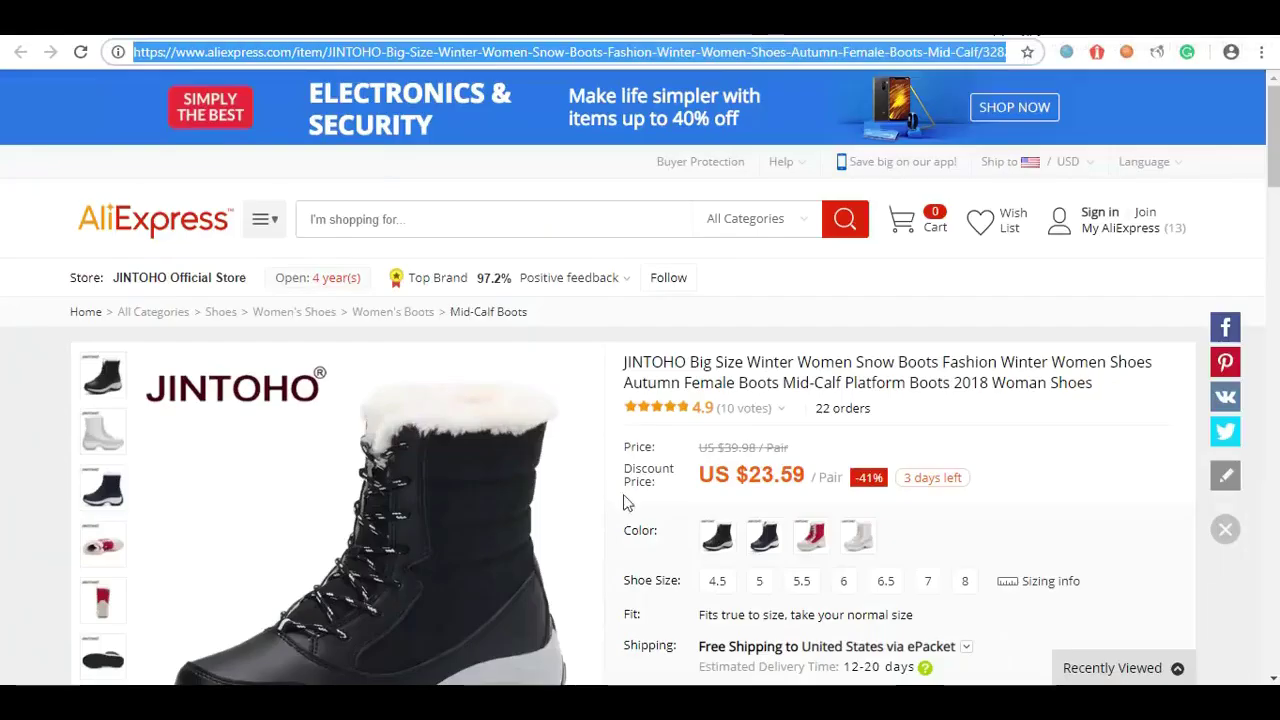
{"action": "left_click", "coordinate": [115, 36]}
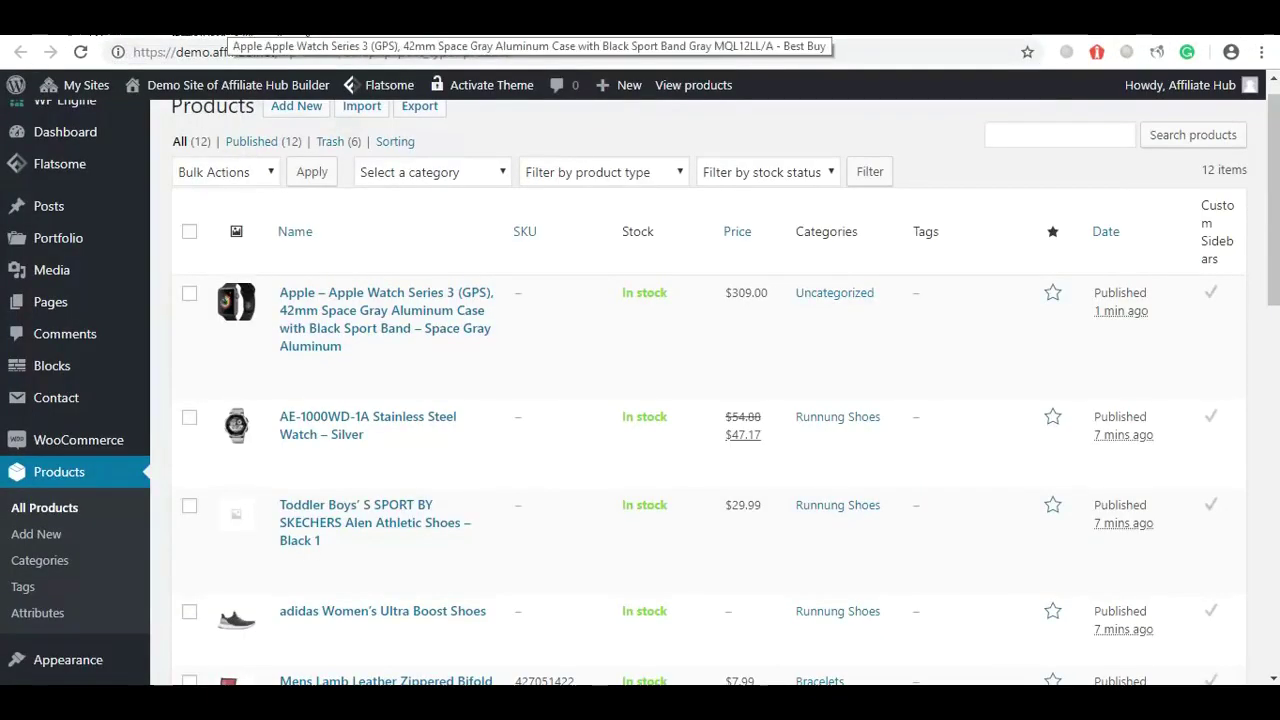
{"action": "left_click", "coordinate": [81, 52]}
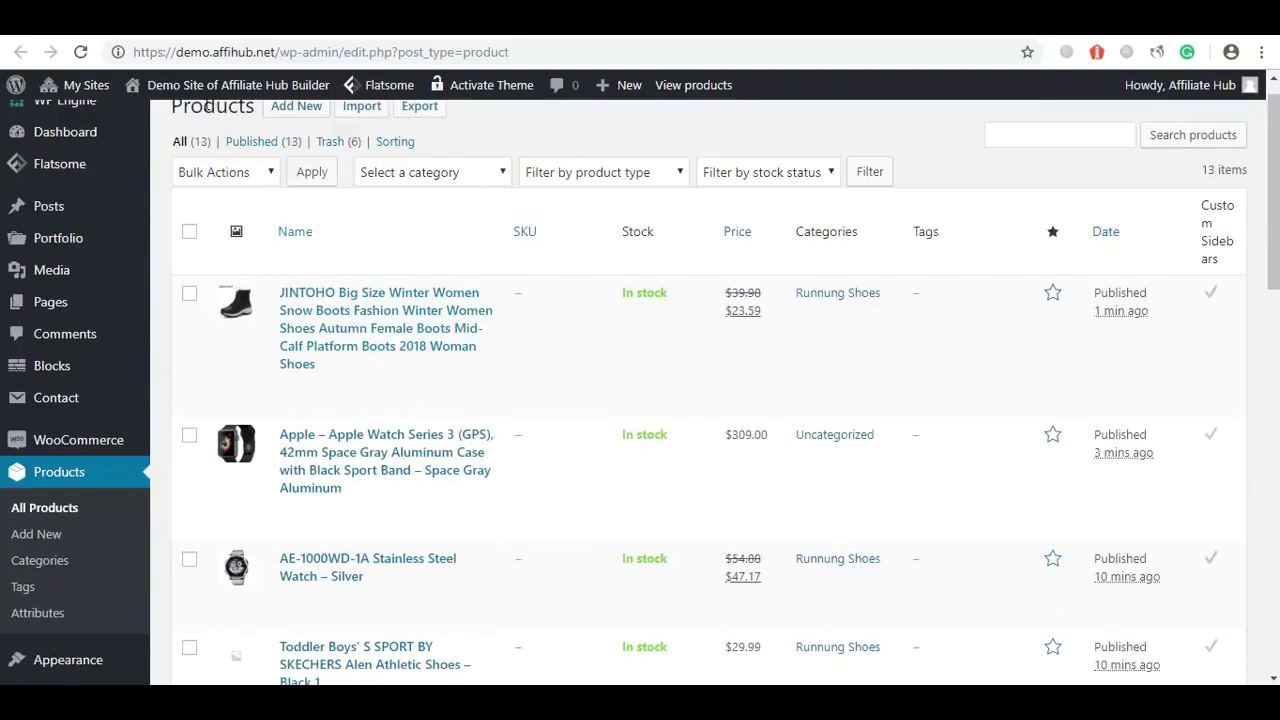
Visit the store in a new tab, find the JINTOHO snow boots on the Shop page and check their Buy Now link.
{"action": "mouse_move", "coordinate": [200, 86]}
{"action": "right_click", "coordinate": [162, 176]}
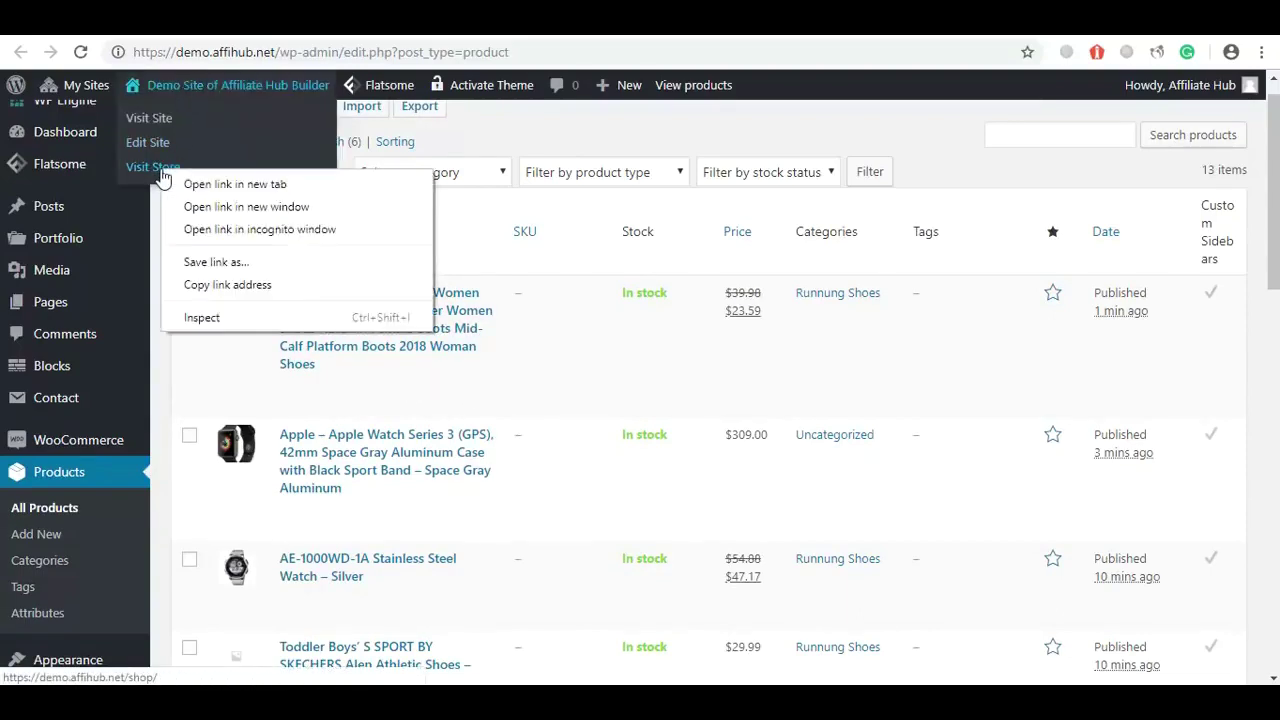
{"action": "left_click", "coordinate": [192, 180]}
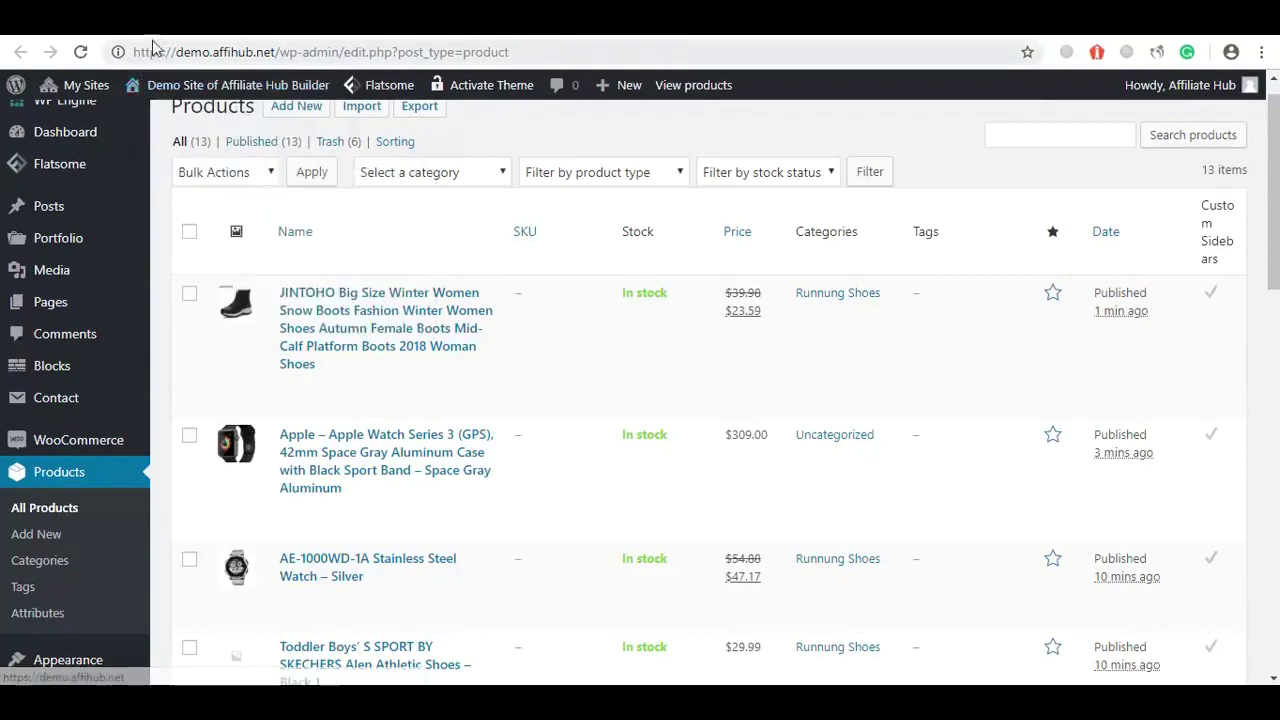
{"action": "left_click", "coordinate": [465, 20]}
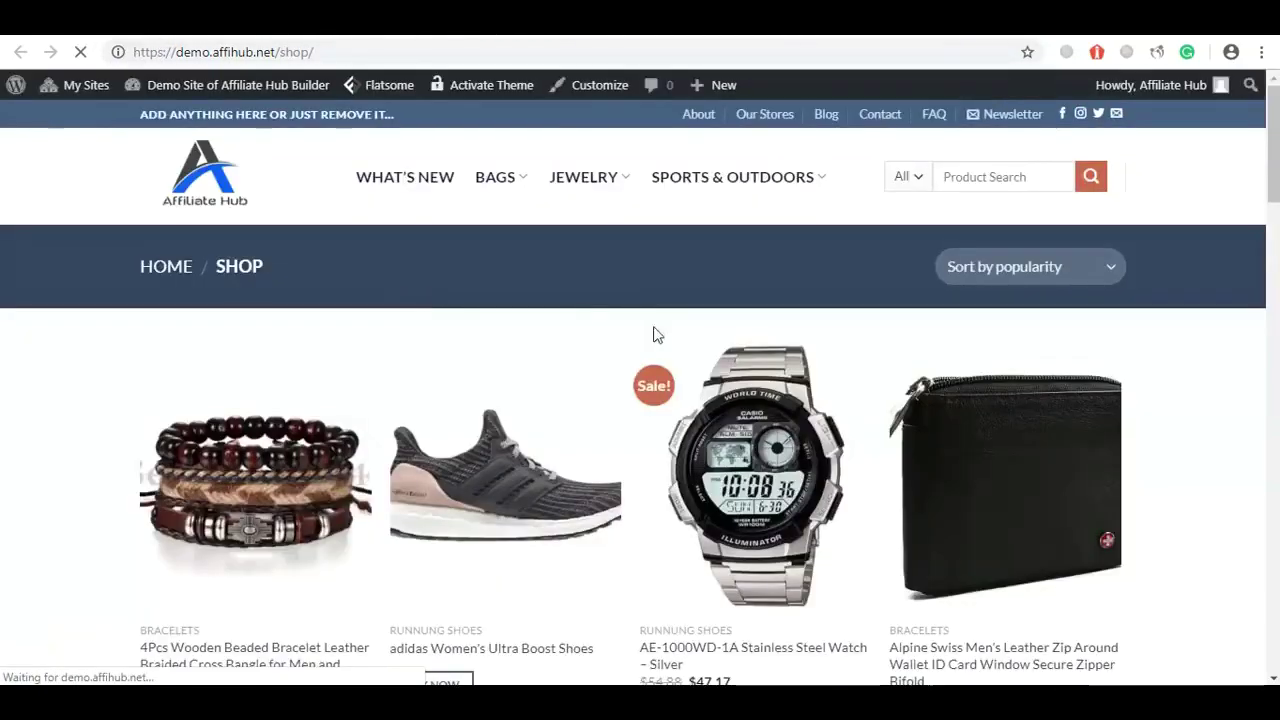
{"action": "scroll", "coordinate": [1277, 204], "scroll_direction": "down", "scroll_amount": 6}
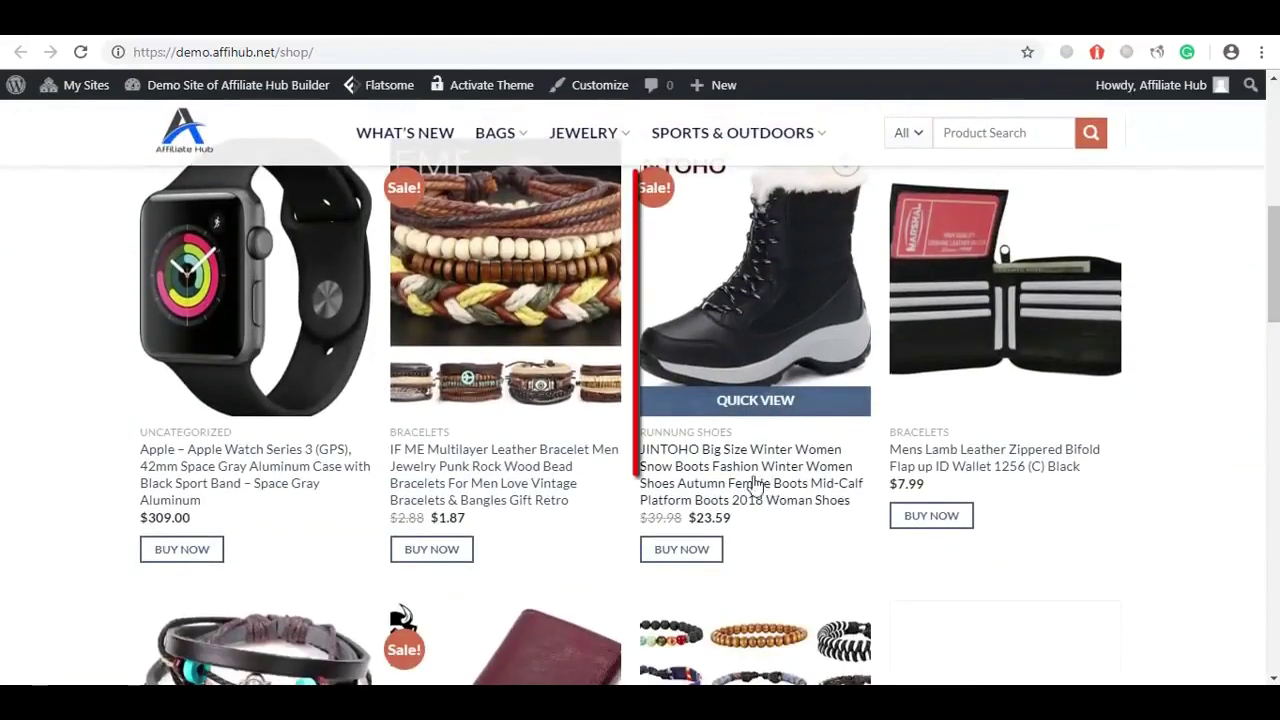
{"action": "left_click", "coordinate": [695, 553]}
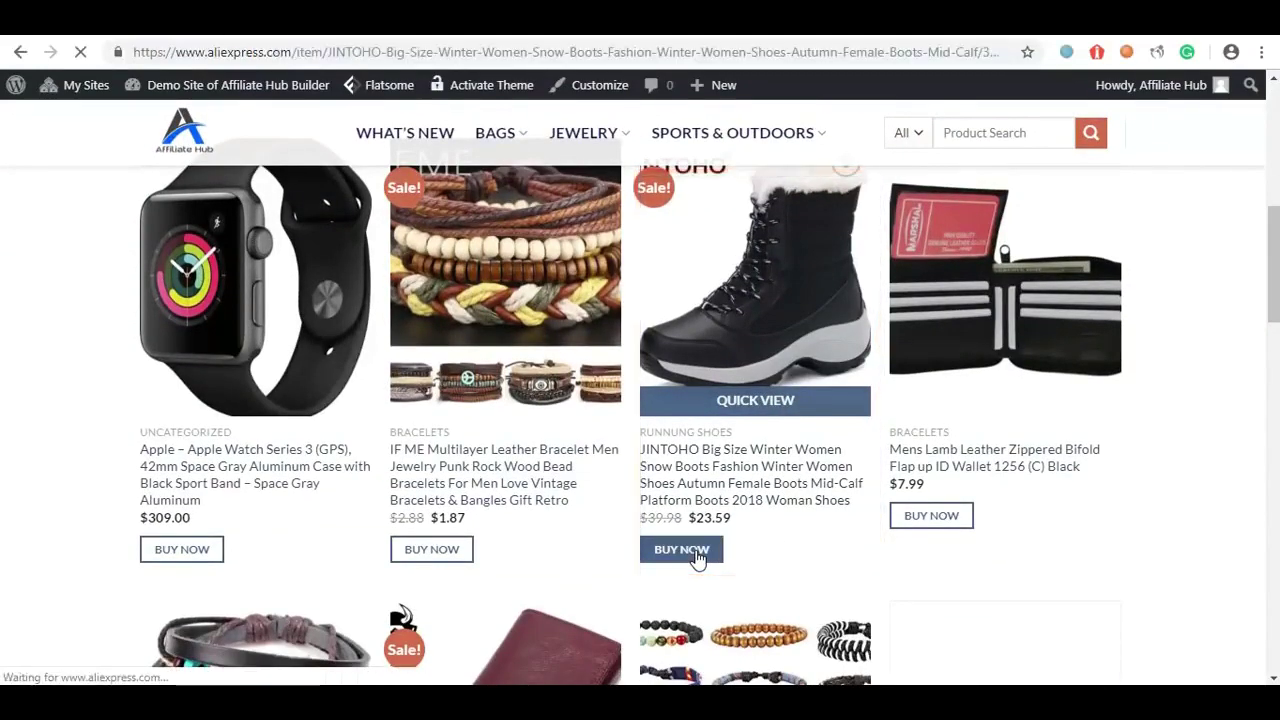